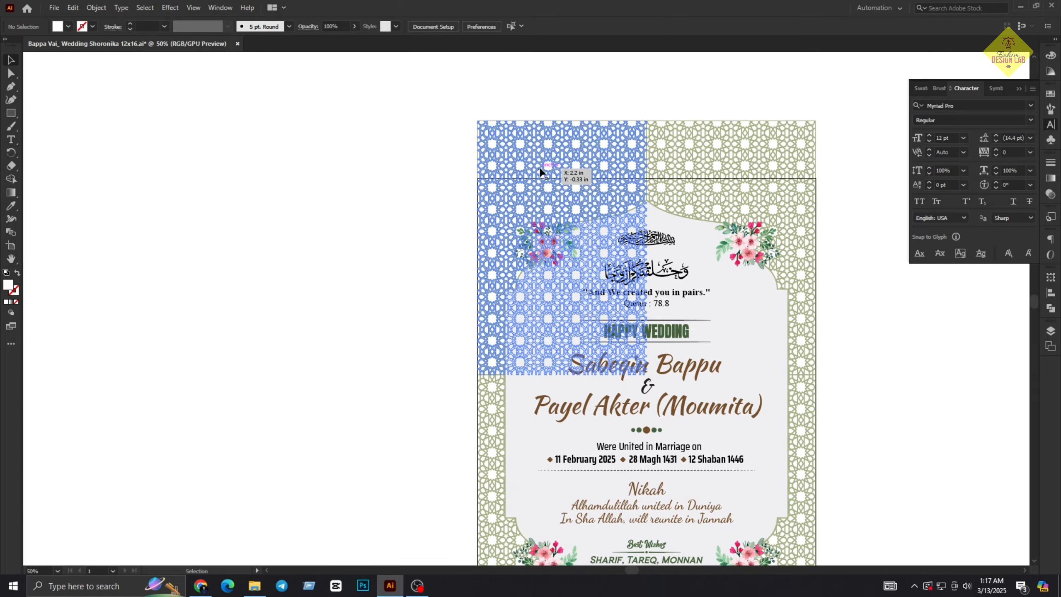
# - Move the geometric background pattern off the wedding card onto the empty canvas left of the artboard, centred at about X -7.3 in, Y 6.4 in
pyautogui.click(580, 159)
pyautogui.moveTo(580, 159); pyautogui.dragTo(215, 142)
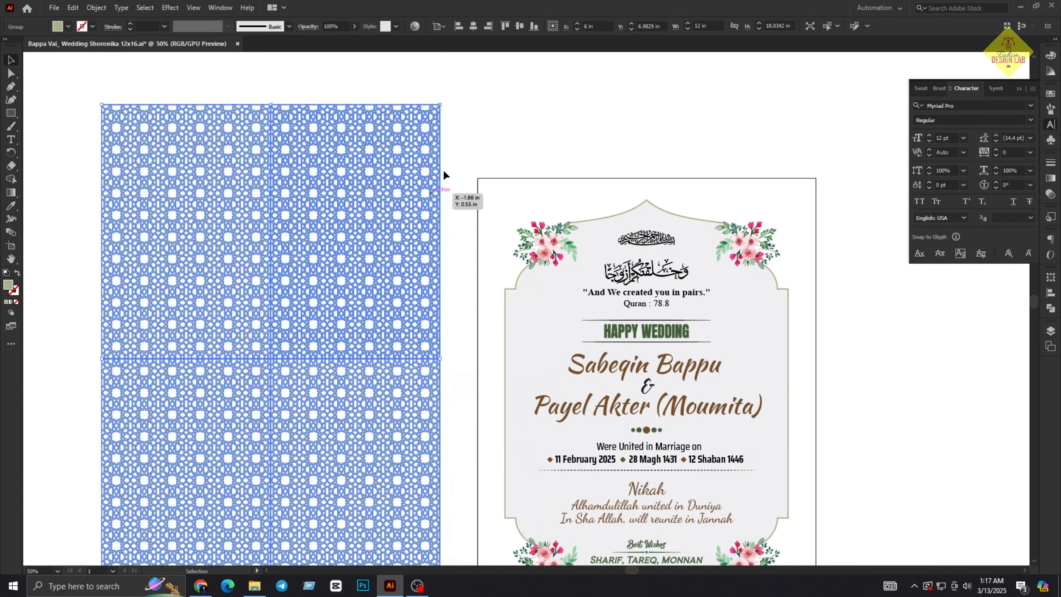
pyautogui.click(443, 171)
pyautogui.click(367, 208)
pyautogui.click(475, 158)
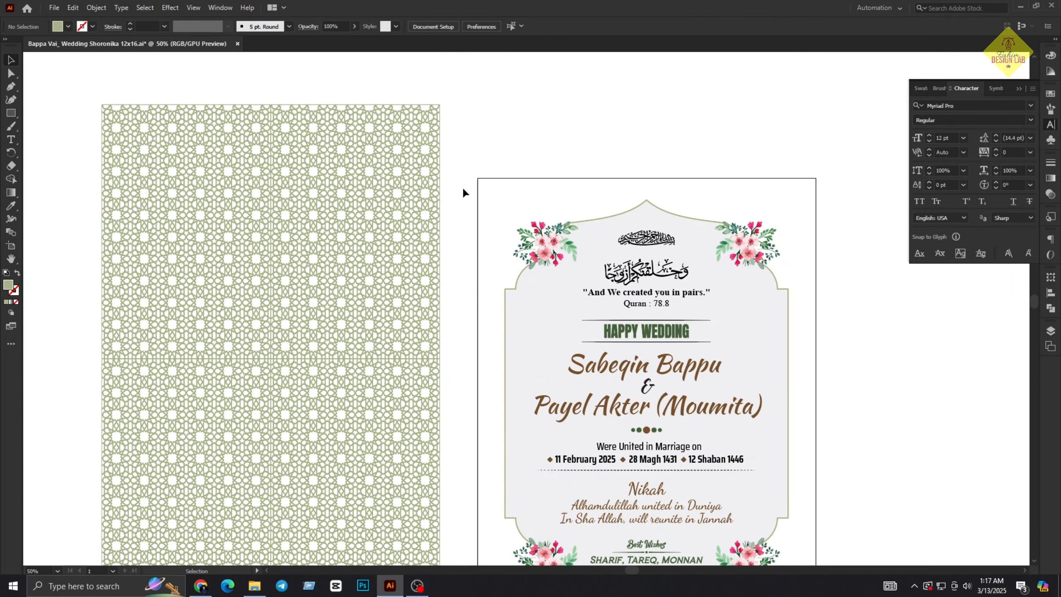
pyautogui.click(363, 206)
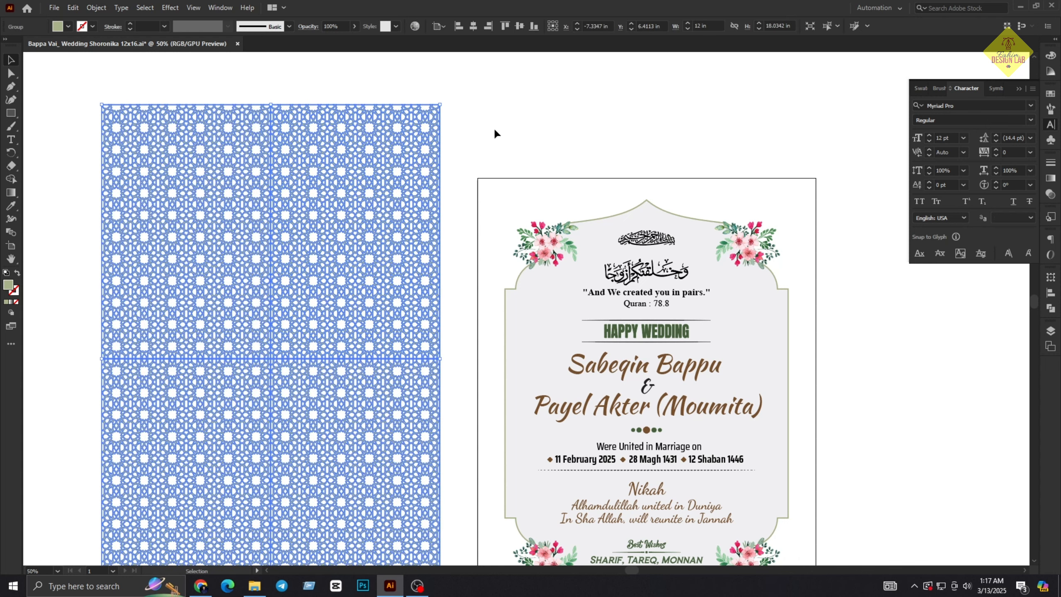
pyautogui.click(480, 151)
pyautogui.click(382, 176)
pyautogui.click(475, 136)
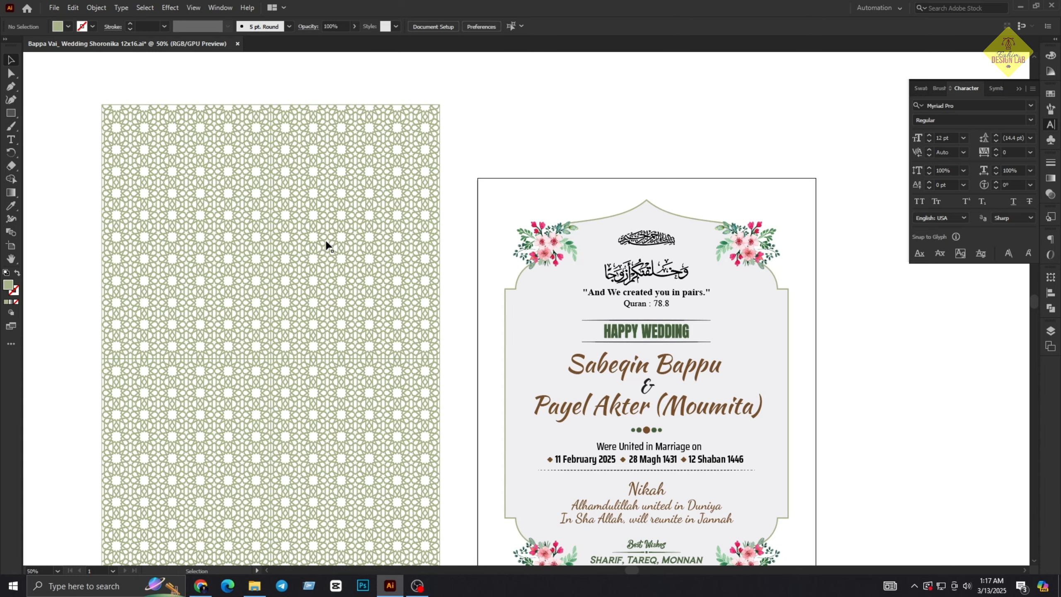
pyautogui.click(327, 245)
pyautogui.press('space')
pyautogui.moveTo(374, 223); pyautogui.dragTo(456, 216)
pyautogui.click(605, 199)
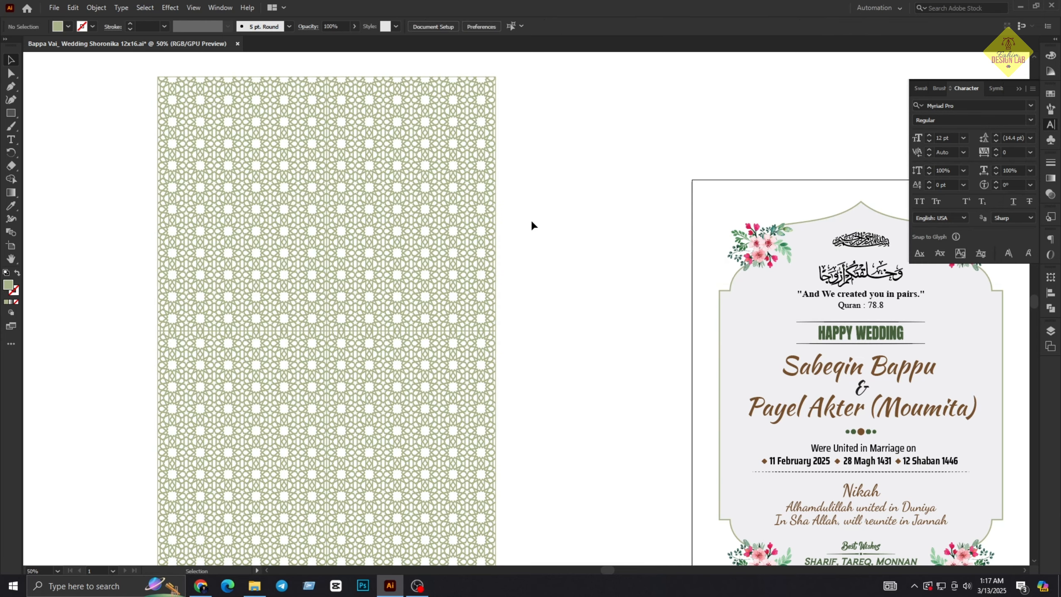
pyautogui.click(395, 223)
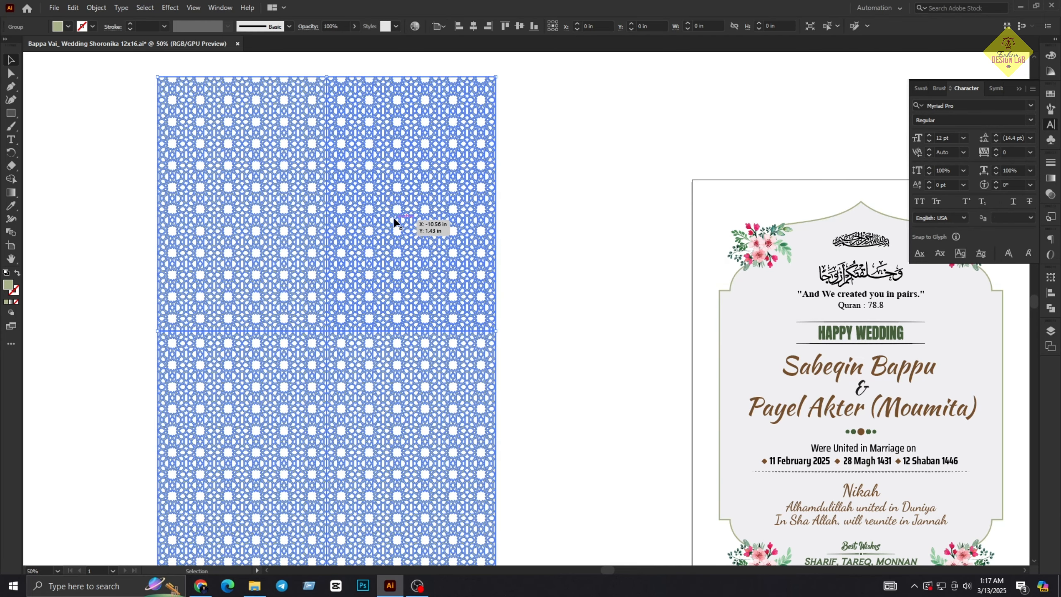
# - Switch to Chrome and open a new window under a different browser profile
pyautogui.click(198, 589)
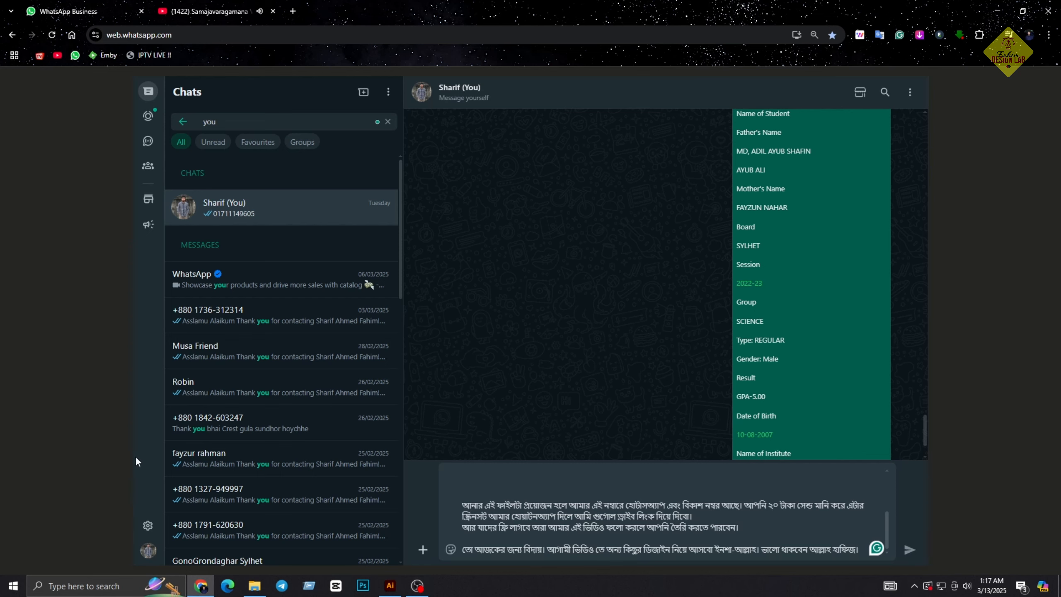
pyautogui.click(1029, 37)
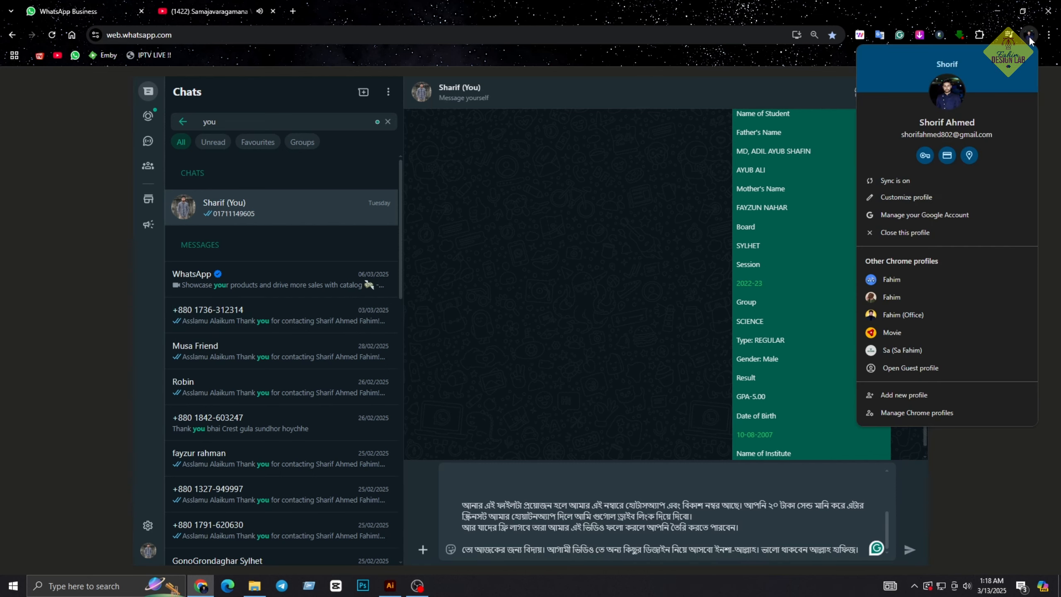
pyautogui.click(899, 351)
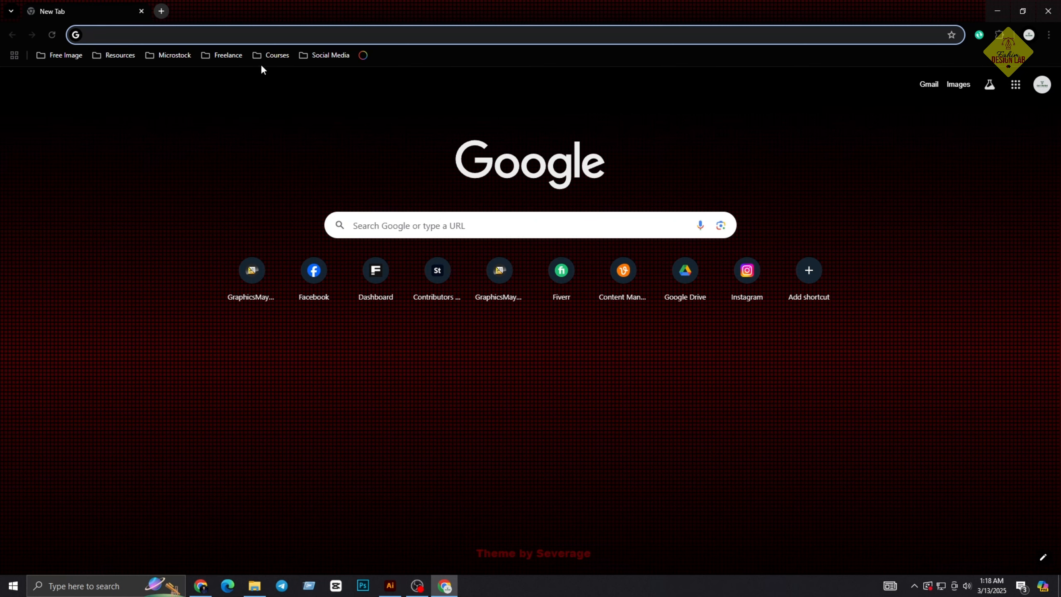
# - Open the Freepik website in the new browser window
pyautogui.click(155, 36)
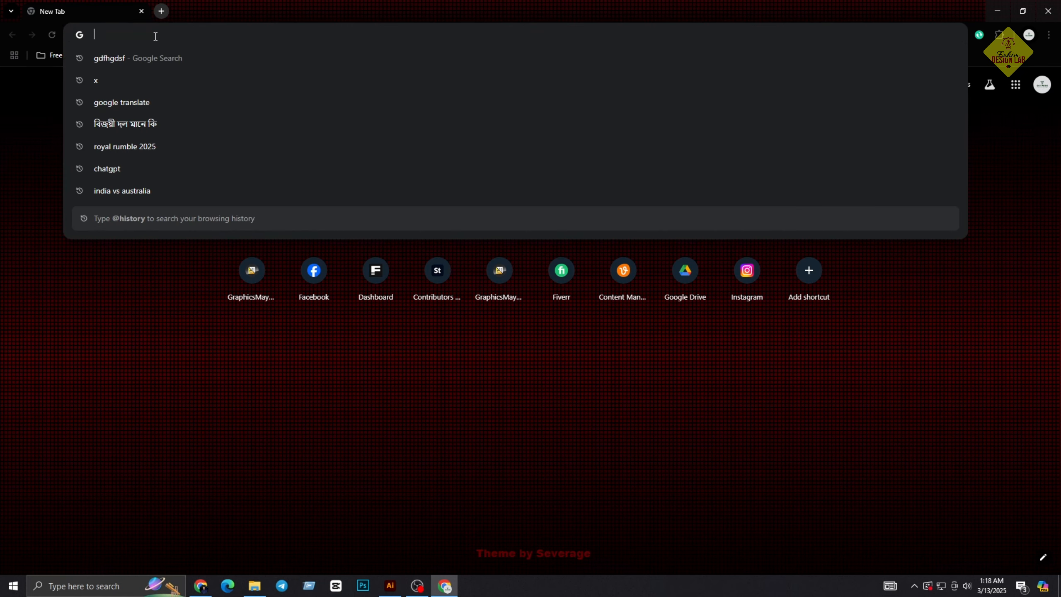
pyautogui.write('fre')
pyautogui.press('Return')
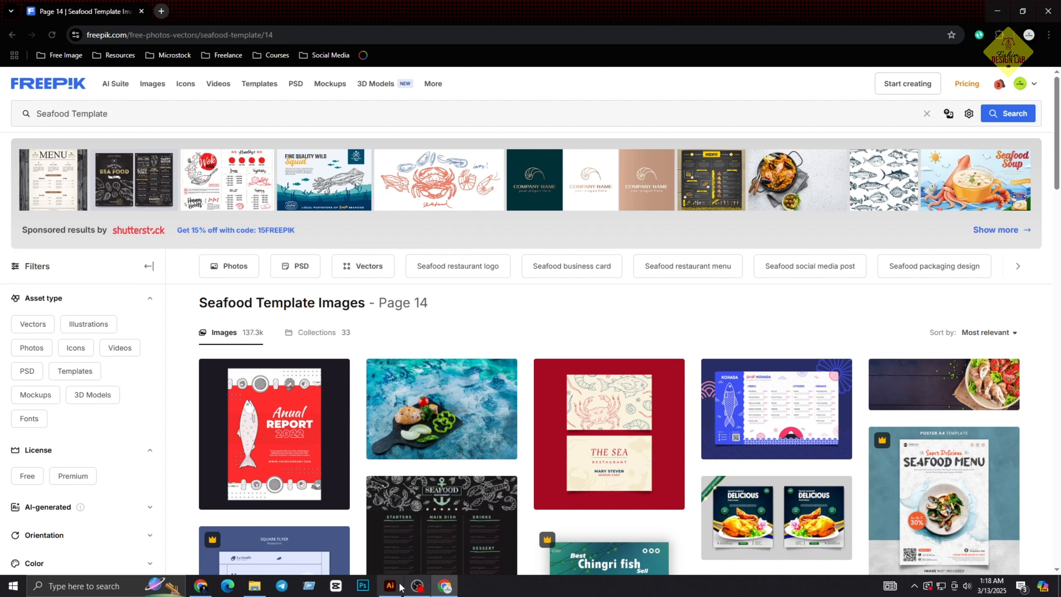
# - Replace the current Freepik query and search for "islamic background"
pyautogui.doubleClick(101, 120)
pyautogui.press('BackSpace')
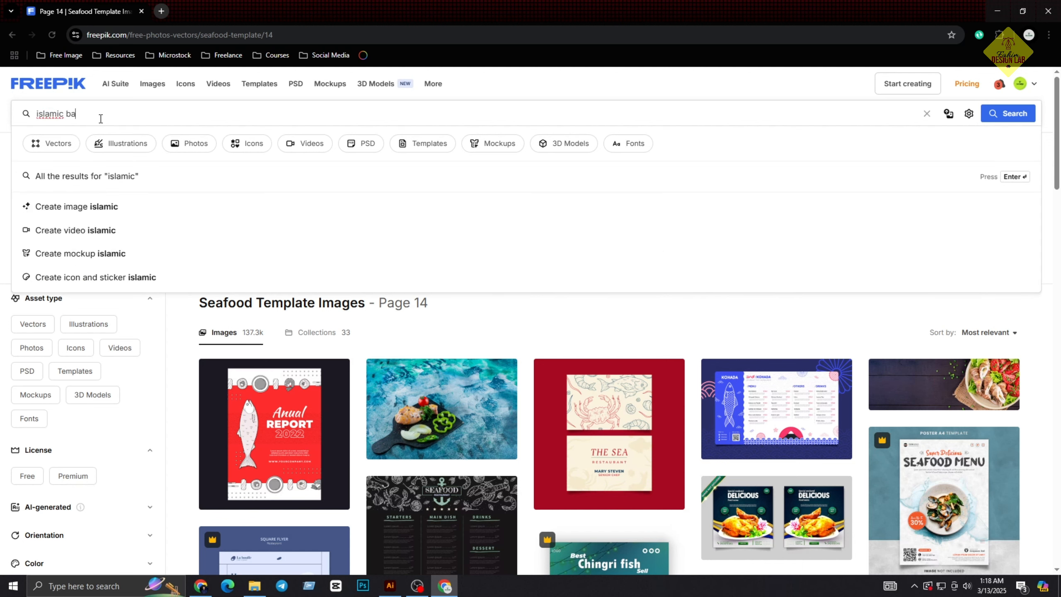
pyautogui.press('Down')
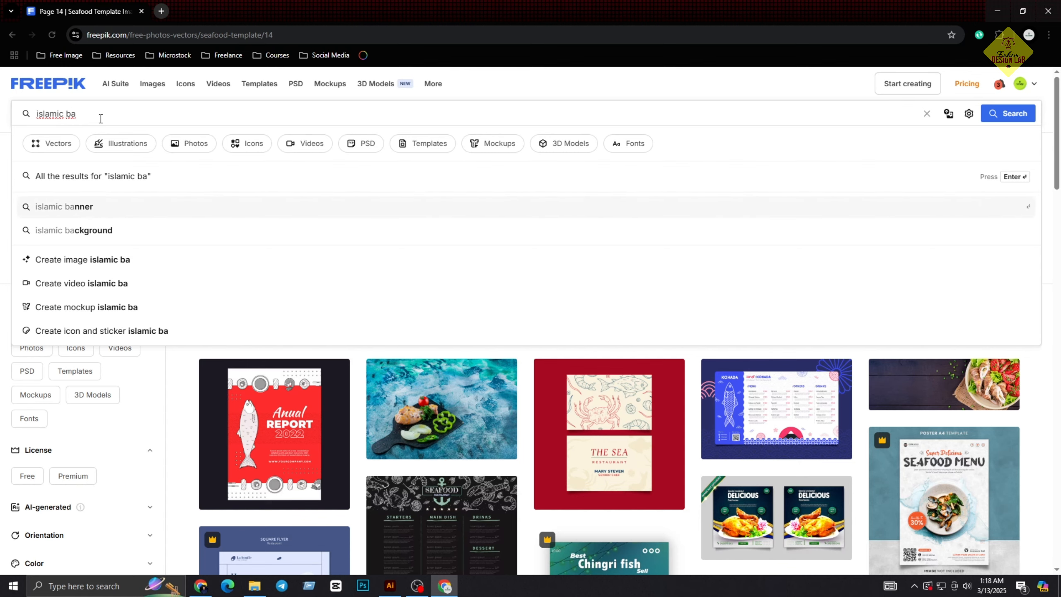
pyautogui.press('Down')
pyautogui.press('Return')
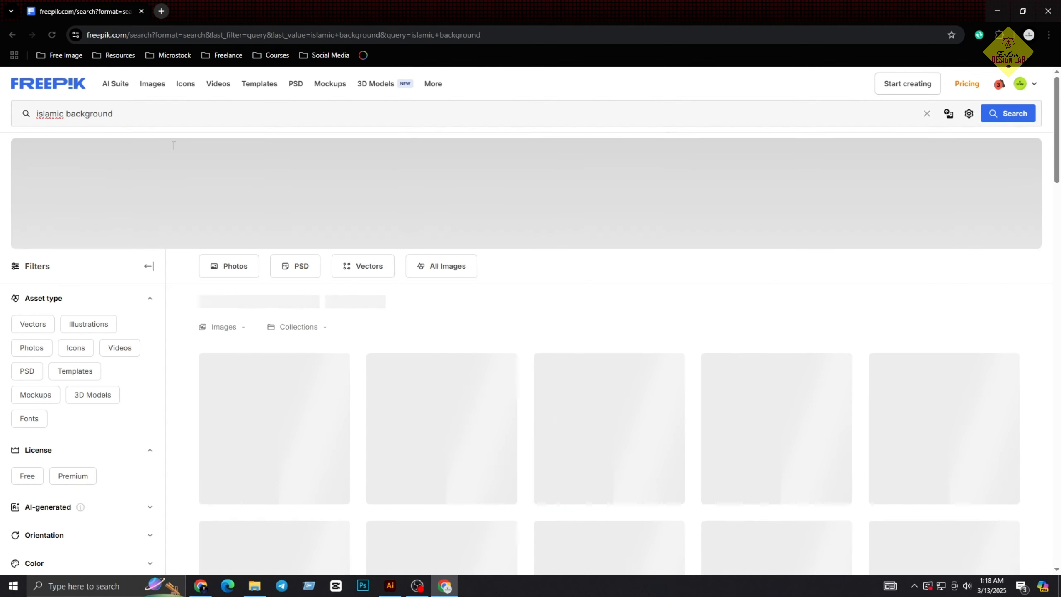
# - Look through the islamic background results for patterns suitable for the wedding card
pyautogui.scroll(-3, 609, 417)
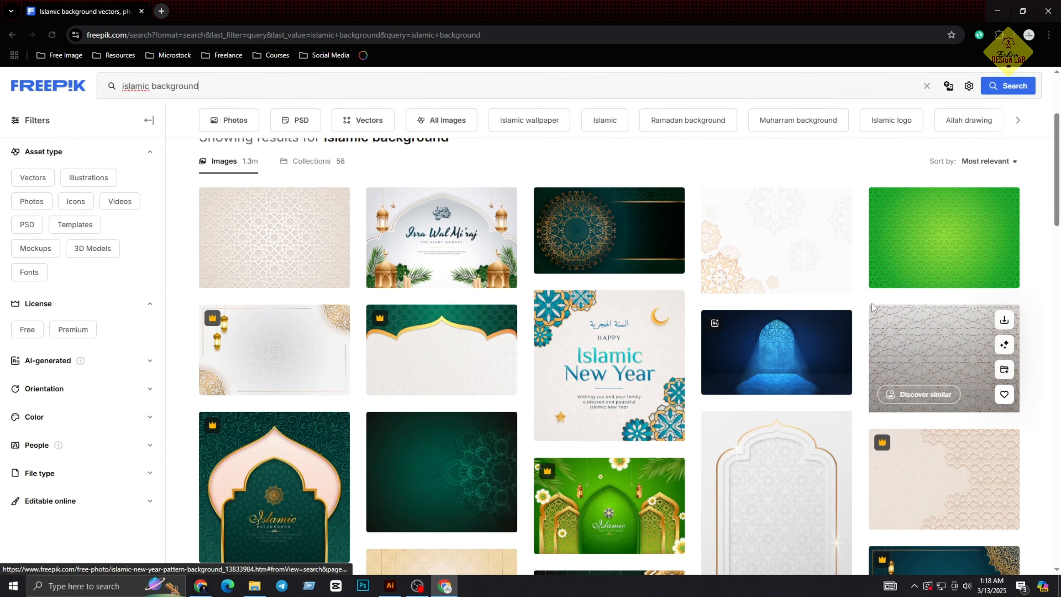
pyautogui.scroll(-4, 762, 372)
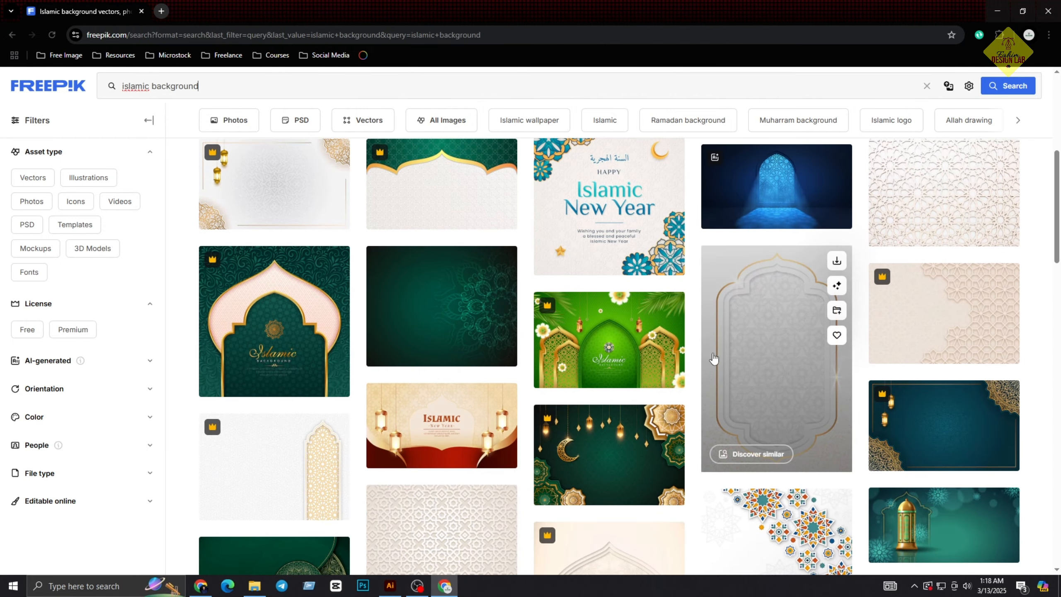
pyautogui.scroll(-4, 713, 359)
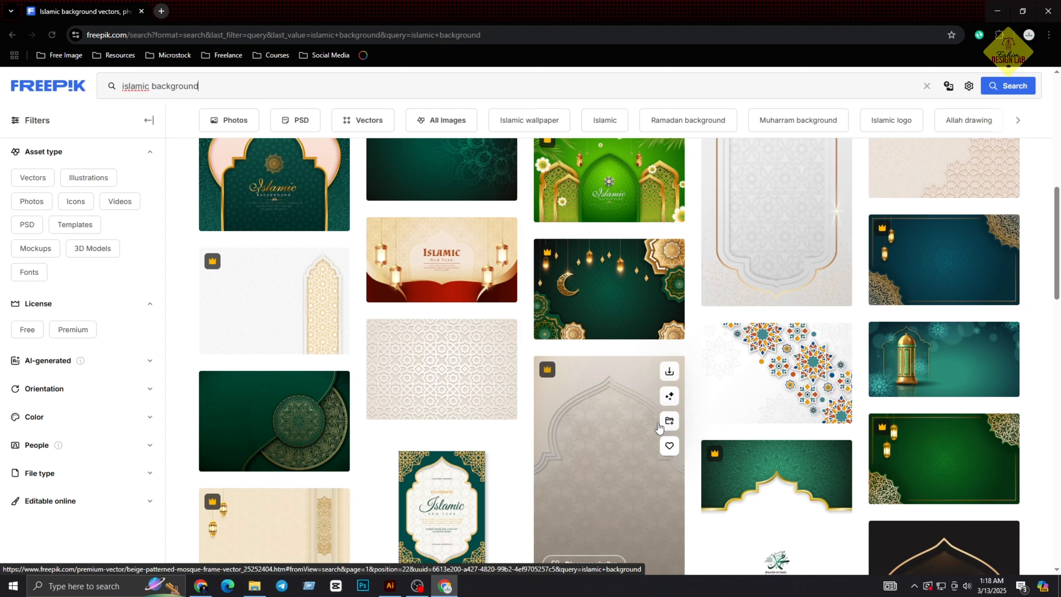
pyautogui.scroll(-5, 627, 422)
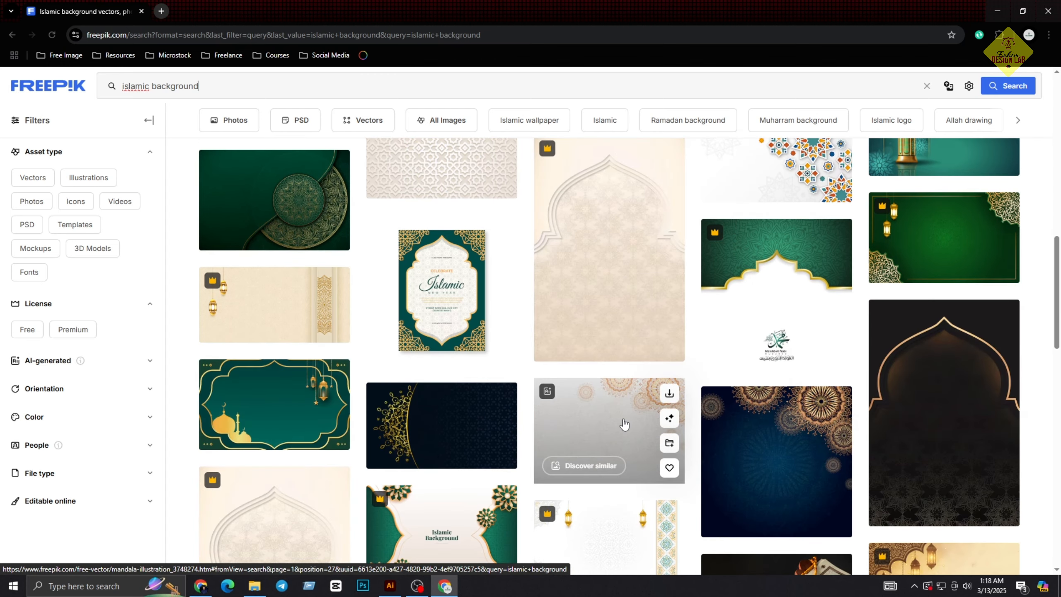
pyautogui.scroll(-5, 624, 424)
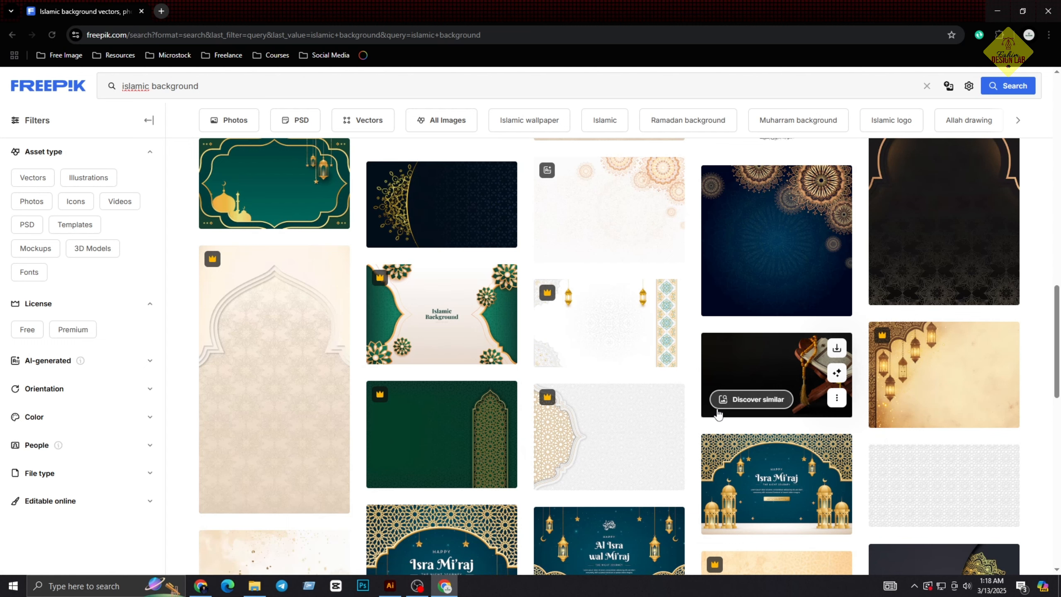
pyautogui.scroll(-6, 718, 414)
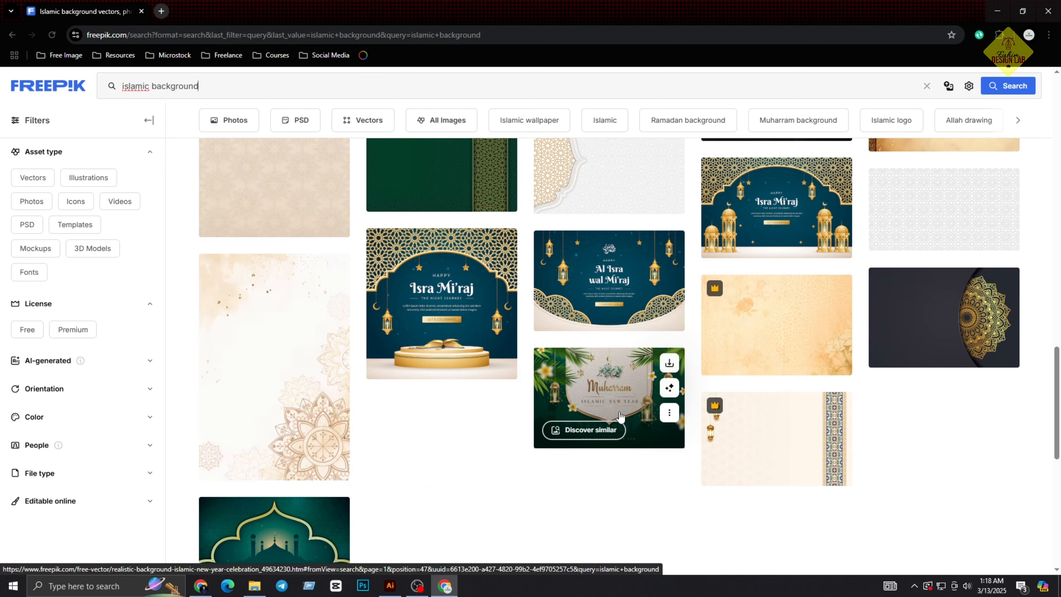
pyautogui.scroll(-4, 620, 415)
pyautogui.scroll(9, 620, 423)
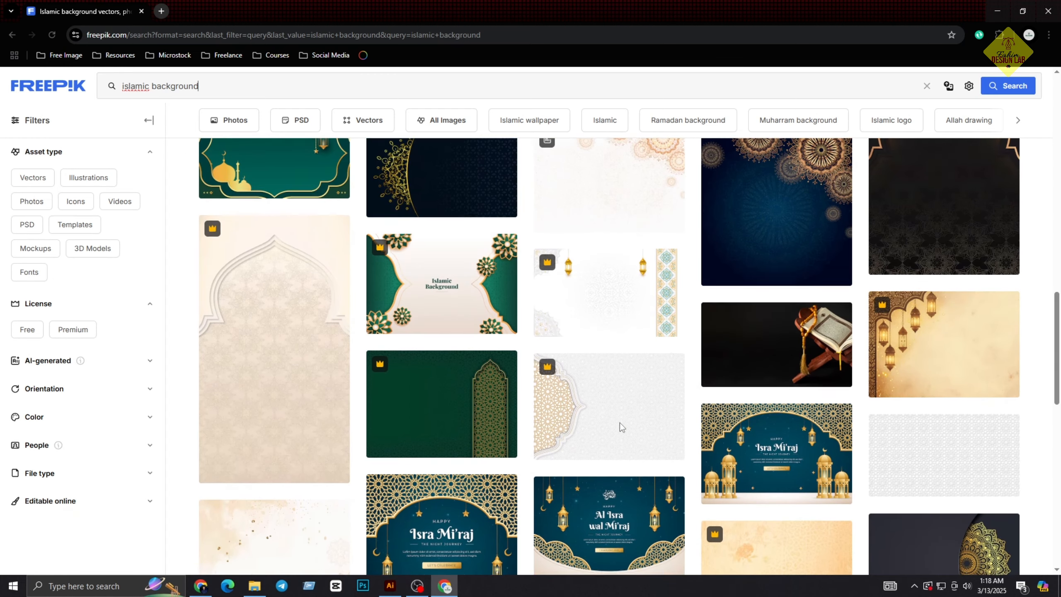
pyautogui.scroll(10, 620, 423)
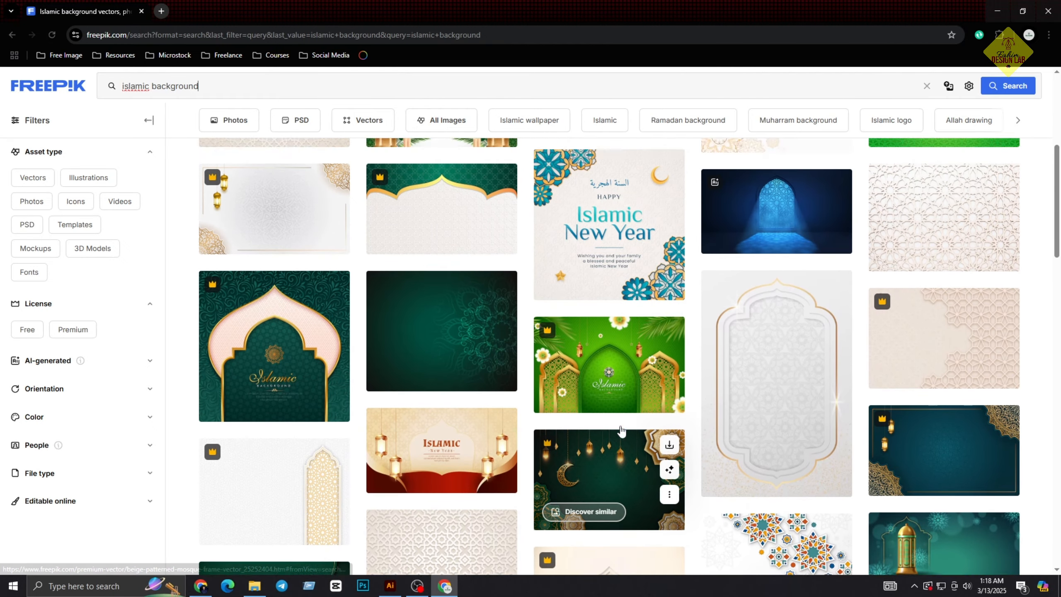
pyautogui.scroll(5, 622, 431)
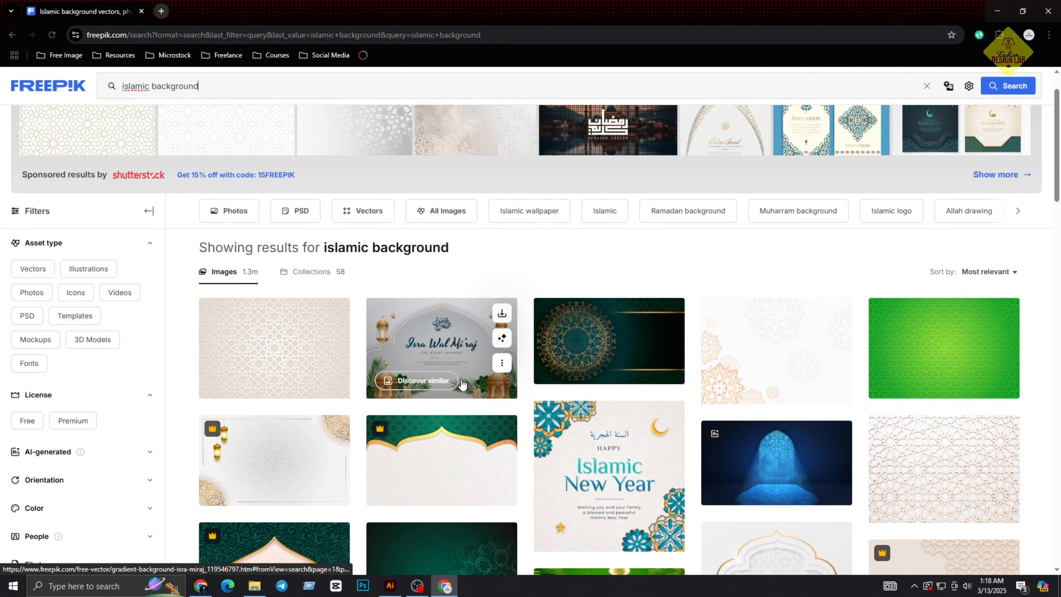
# - Filter the islamic background results to free vectors and look through them
pyautogui.click(361, 215)
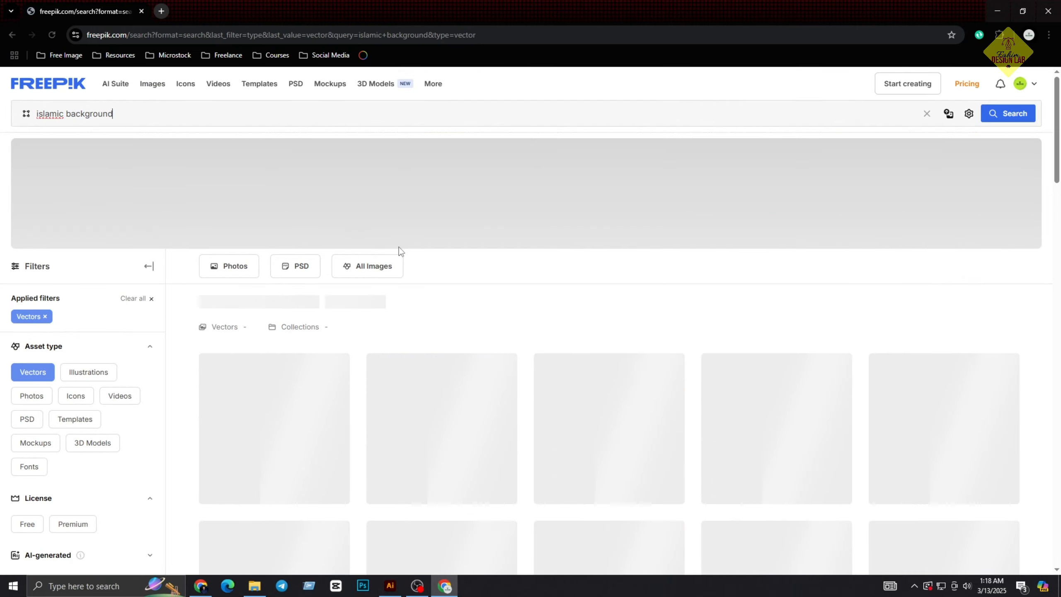
pyautogui.click(28, 523)
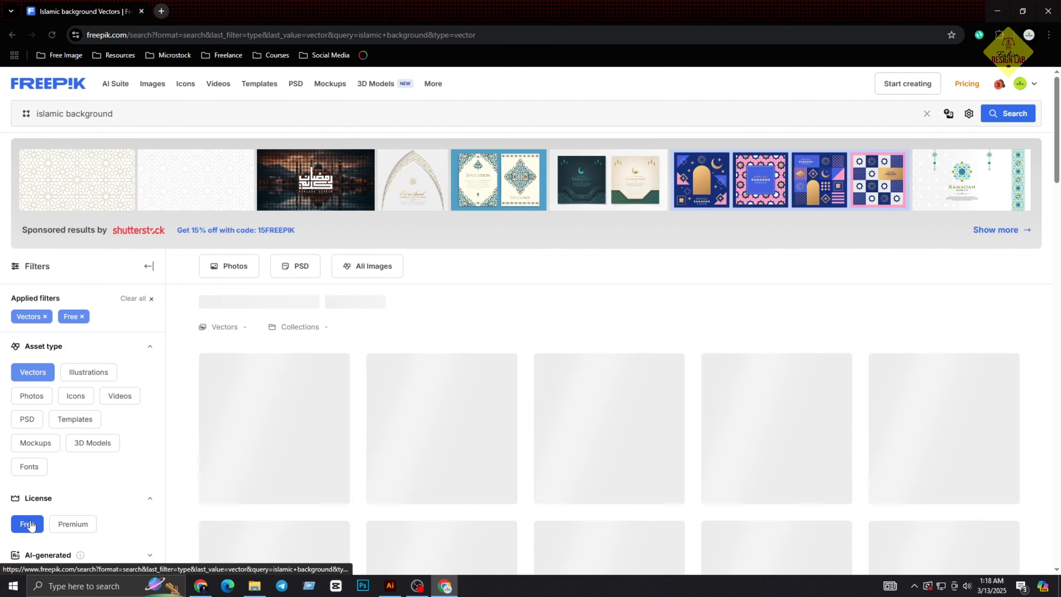
pyautogui.scroll(-2, 543, 389)
pyautogui.scroll(-5, 551, 393)
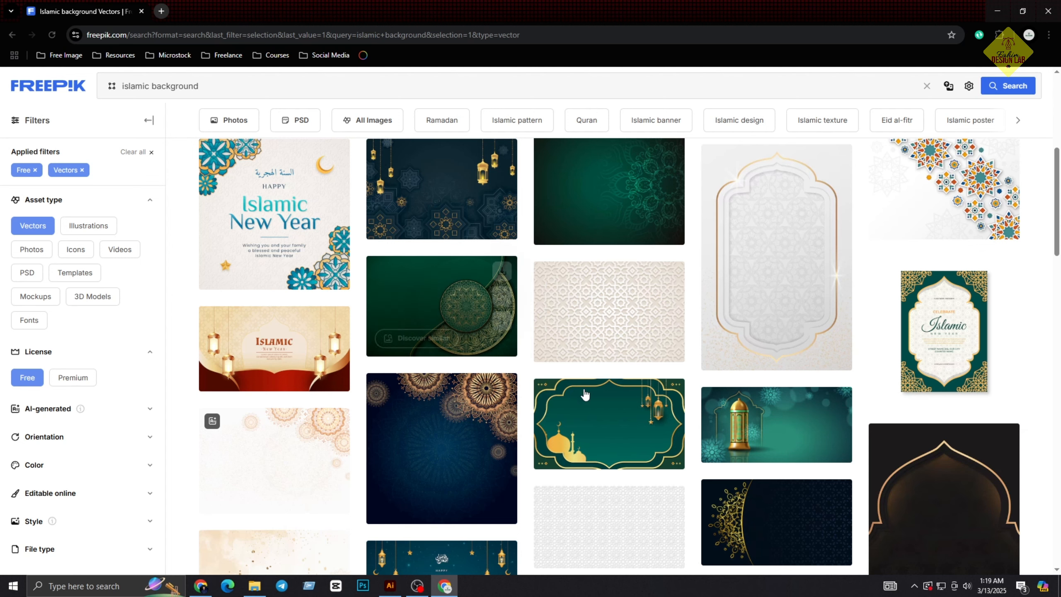
pyautogui.moveTo(515, 439)
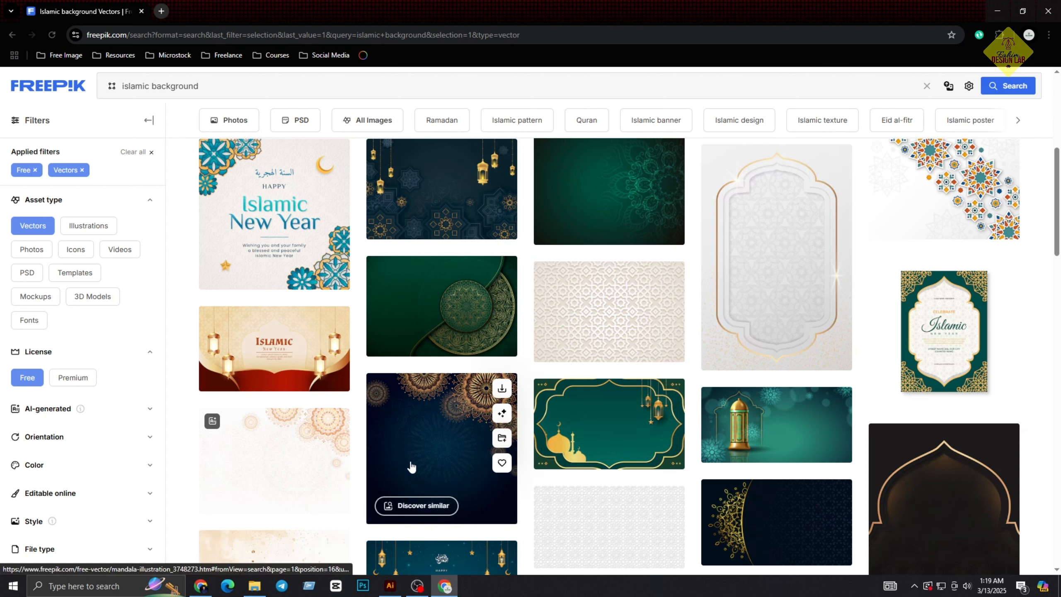
# - Switch to Illustrator and ungroup the large geometric pattern into its separate tiles
pyautogui.click(390, 586)
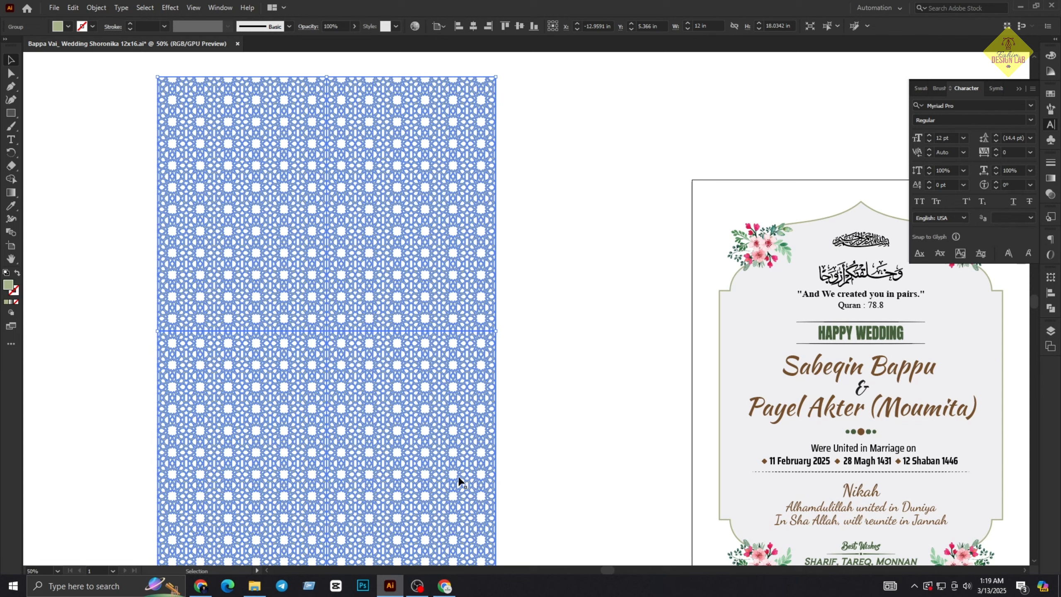
pyautogui.click(587, 339)
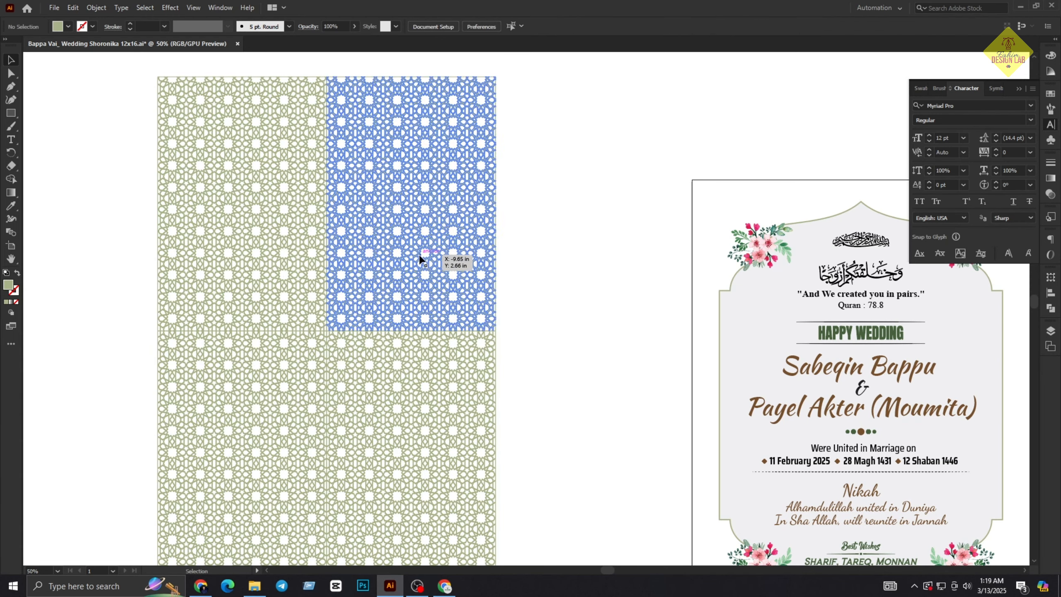
pyautogui.rightClick(420, 258)
pyautogui.click(468, 350)
pyautogui.click(616, 371)
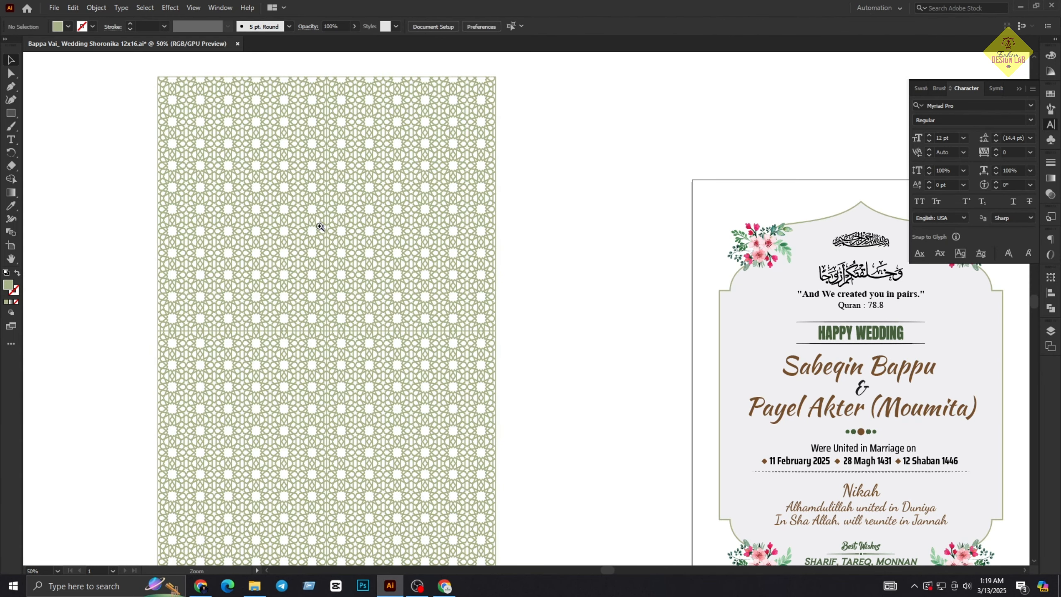
pyautogui.moveTo(320, 227); pyautogui.dragTo(338, 268)
pyautogui.rightClick(543, 303)
pyautogui.click(592, 393)
# - Move the pattern's upper-left tile away from the other three tiles
pyautogui.click(446, 260)
pyautogui.keyDown('ctrl'); pyautogui.click(402, 275); pyautogui.keyUp('ctrl')
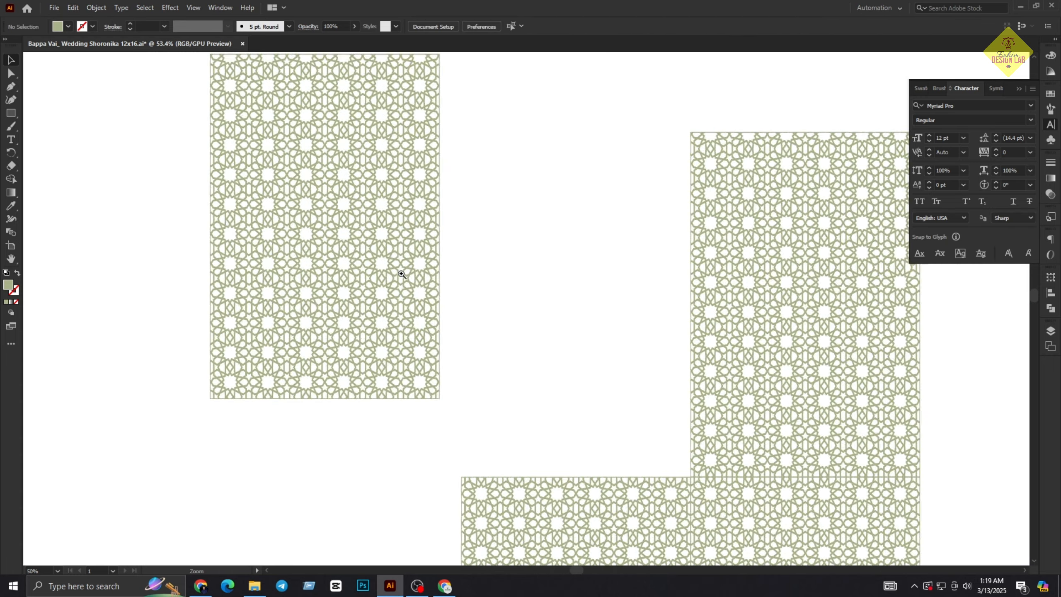
pyautogui.scroll(3, 402, 274)
pyautogui.scroll(-5, 623, 334)
pyautogui.moveTo(601, 351); pyautogui.dragTo(272, 228)
# - Move the detached pattern tile to the wedding card and align it with the artboard's left and top edges
pyautogui.click(272, 228)
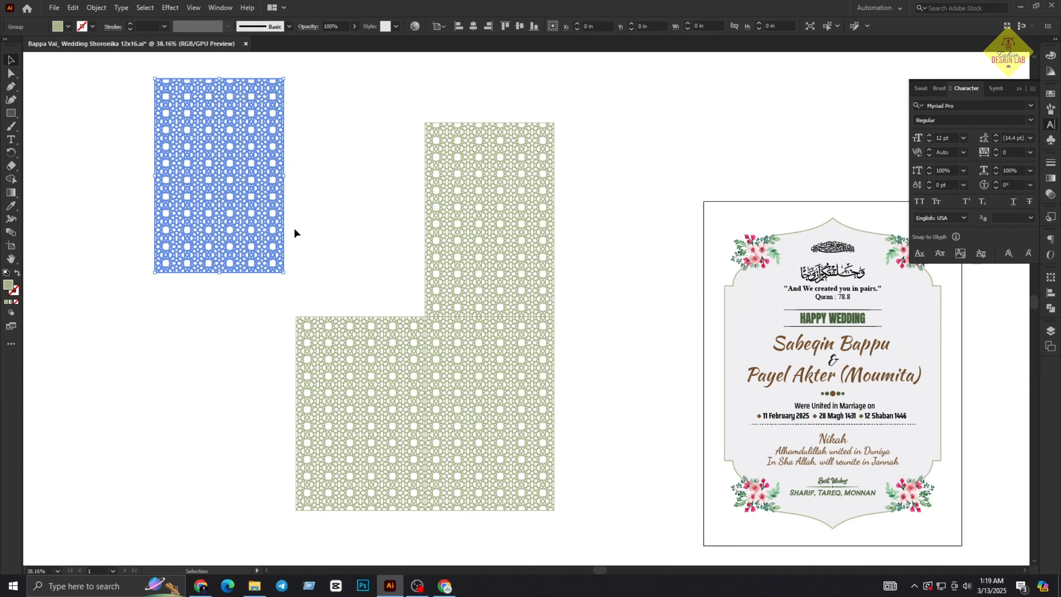
pyautogui.moveTo(256, 182); pyautogui.dragTo(483, 247)
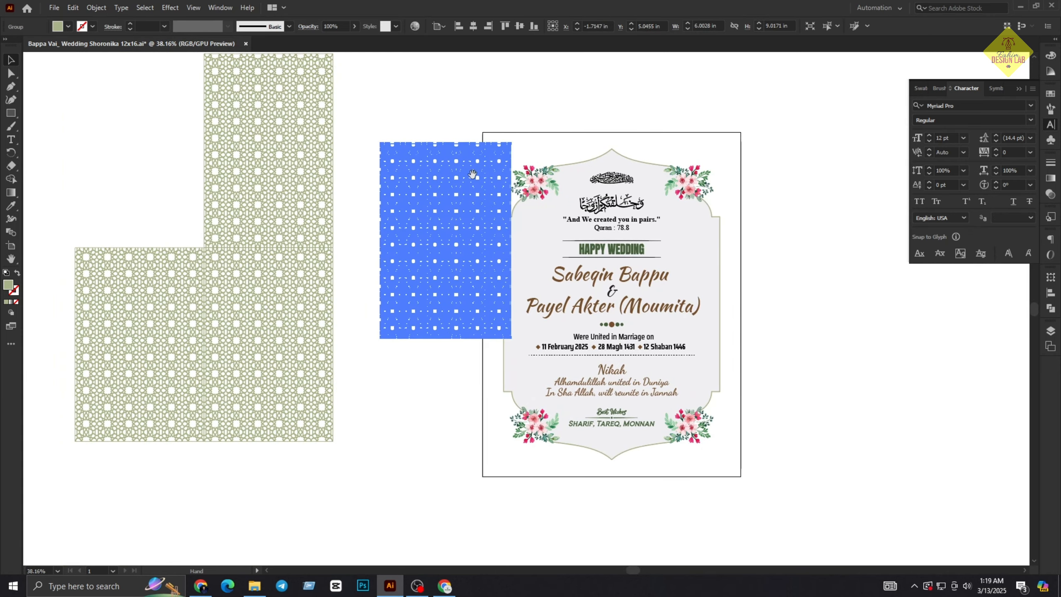
pyautogui.click(461, 30)
pyautogui.click(503, 27)
# - Scale the pattern tile to the artboard's lower-right corner so it fills the whole card background, and deselect it
pyautogui.moveTo(614, 327); pyautogui.dragTo(740, 478)
pyautogui.click(789, 465)
pyautogui.scroll(2, 761, 386)
pyautogui.moveTo(803, 403); pyautogui.dragTo(758, 411)
pyautogui.click(692, 364)
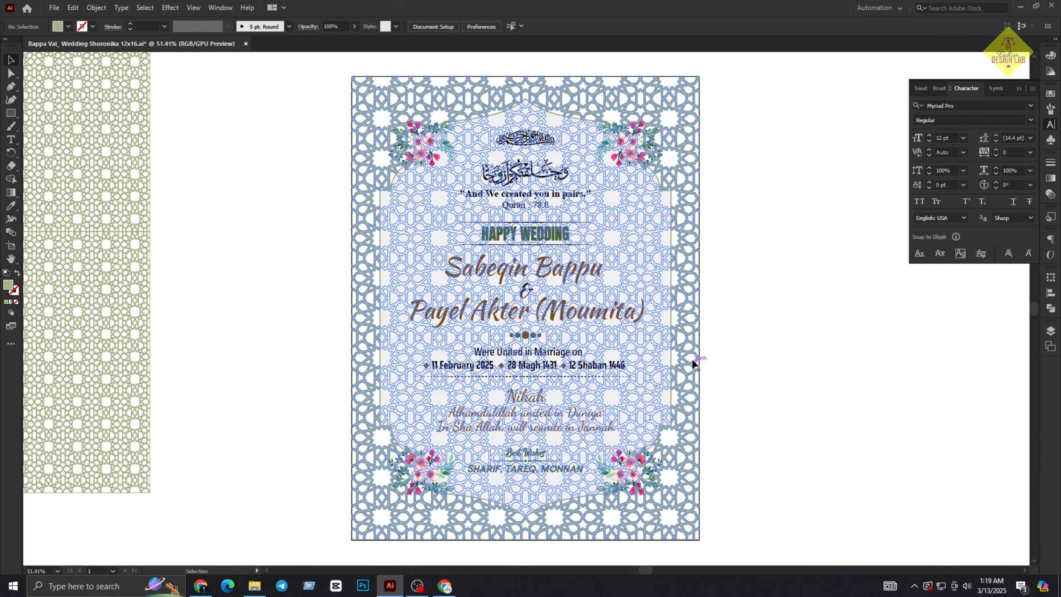
pyautogui.click(772, 378)
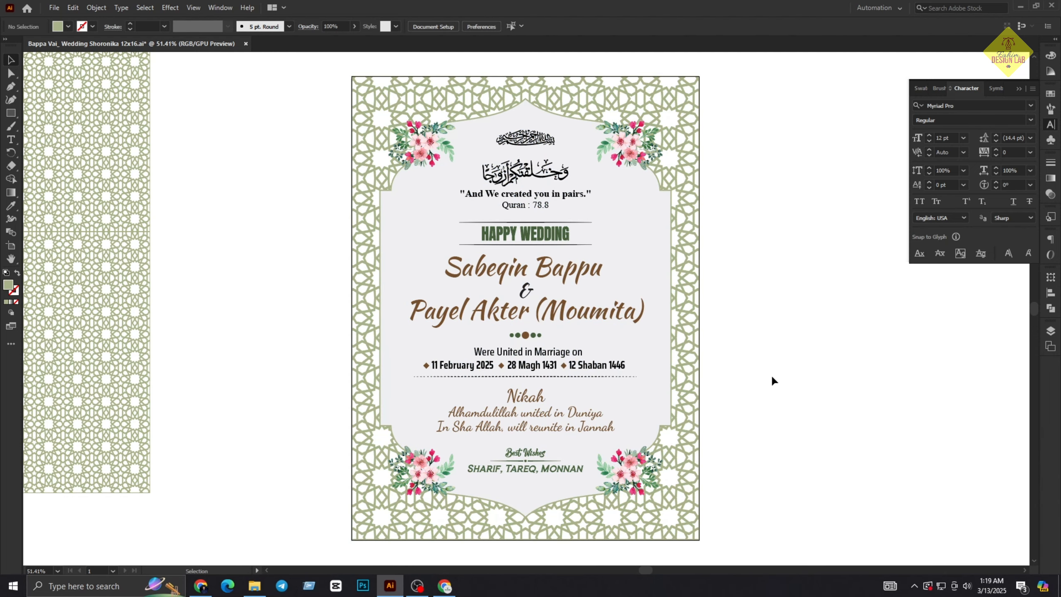
# - Undo the scaling, alignment and moves of the single pattern tile back to the complete four-tile pattern beside the card
pyautogui.hotkey('ctrl', '-')
pyautogui.hotkey('ctrl', '-')
pyautogui.hotkey('ctrl', 'z')
pyautogui.hotkey('ctrl', 'z')
pyautogui.hotkey('ctrl', 'z')
pyautogui.hotkey('ctrl', 'z')
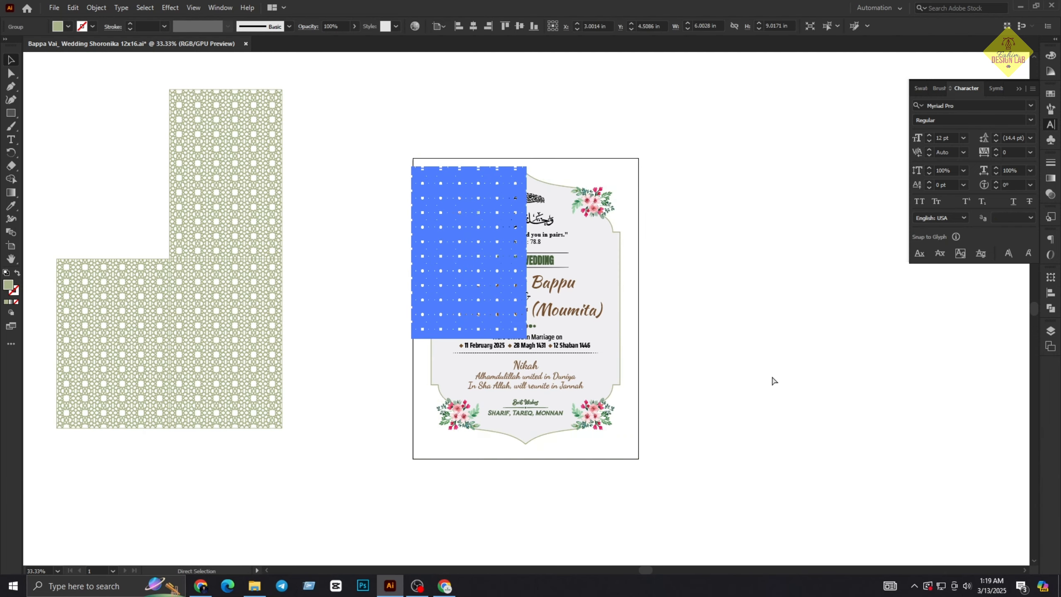
pyautogui.hotkey('ctrl', 'z')
pyautogui.click(350, 282)
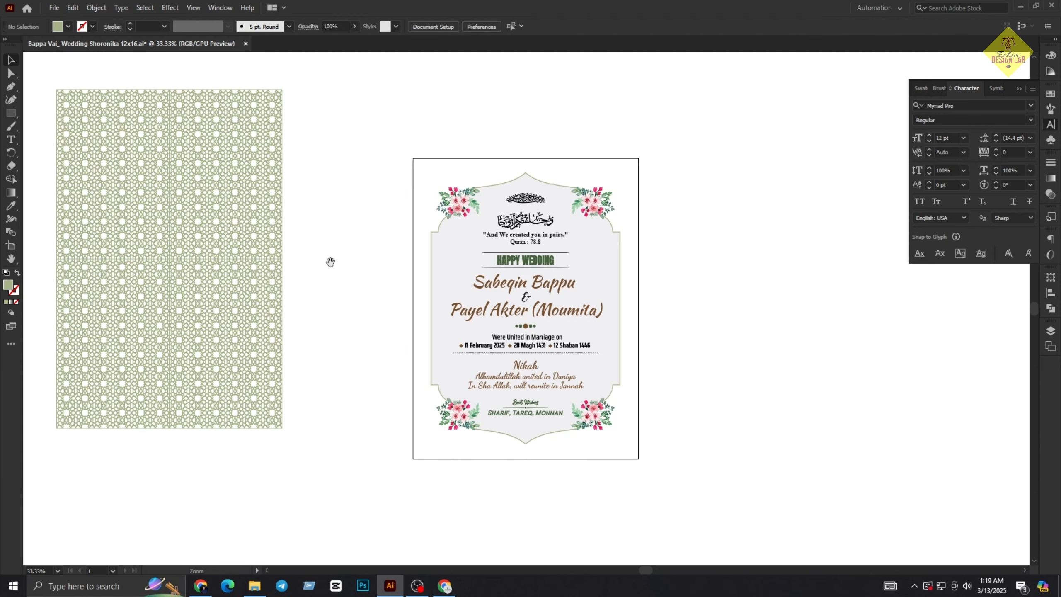
# - Group the four adjoining tiles of the large geometric pattern into one object and deselect it
pyautogui.moveTo(329, 261); pyautogui.dragTo(395, 261)
pyautogui.click(300, 199)
pyautogui.moveTo(82, 104); pyautogui.dragTo(376, 408)
pyautogui.press('a')
pyautogui.press('v')
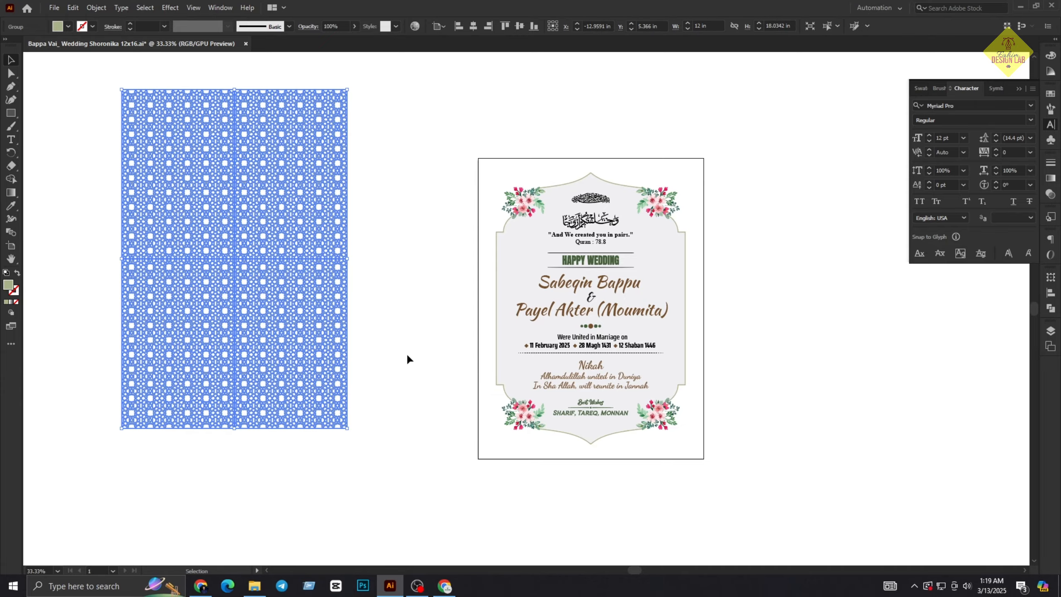
pyautogui.click(410, 353)
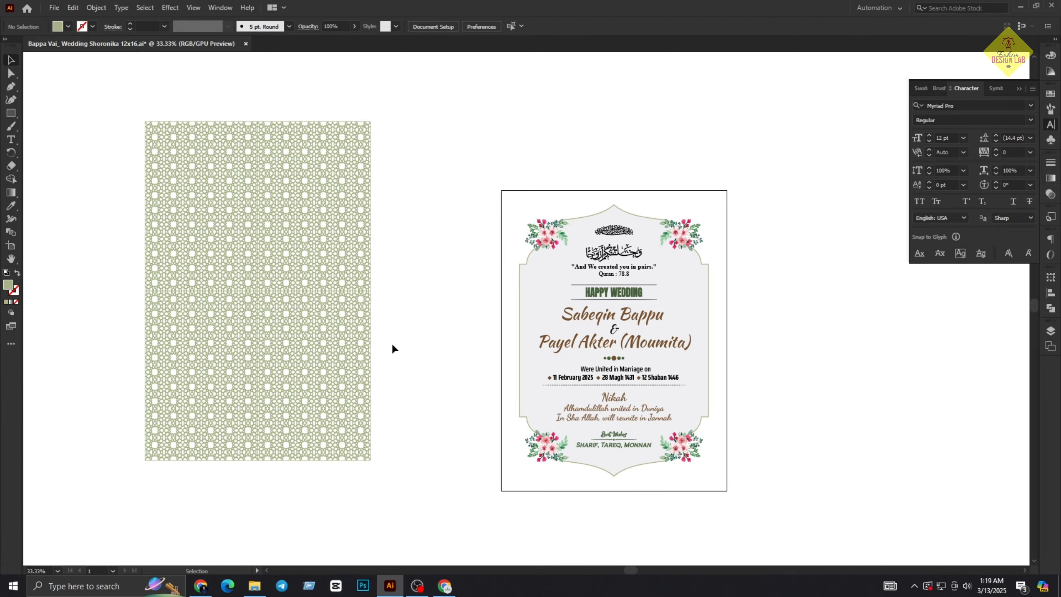
# - Align the complete four-tile pattern with the artboard's left and top edges behind the wedding card content, and deselect it
pyautogui.click(351, 303)
pyautogui.click(430, 314)
pyautogui.scroll(5, 347, 330)
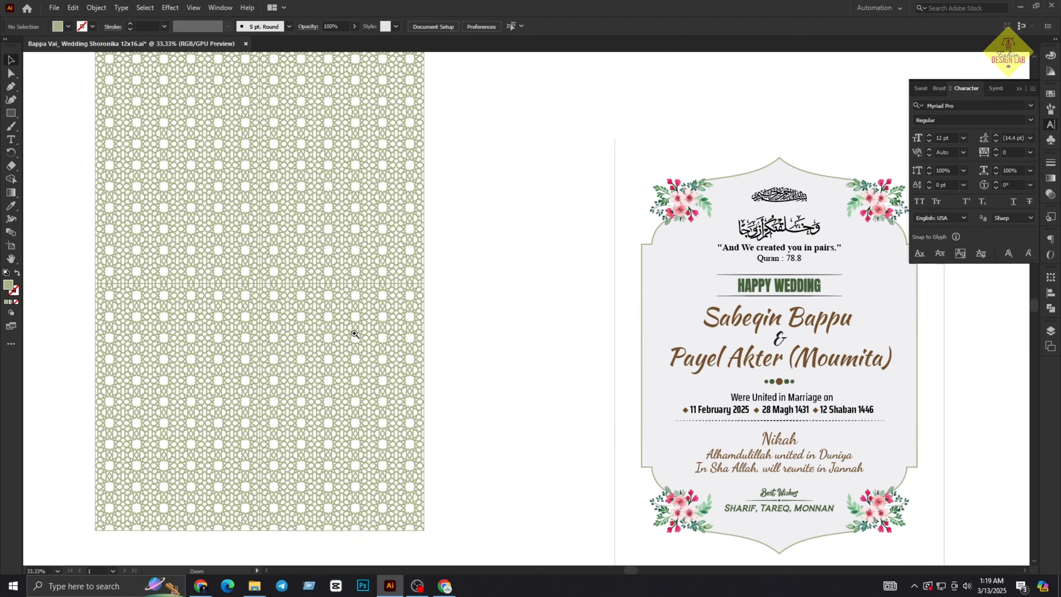
pyautogui.scroll(3, 390, 308)
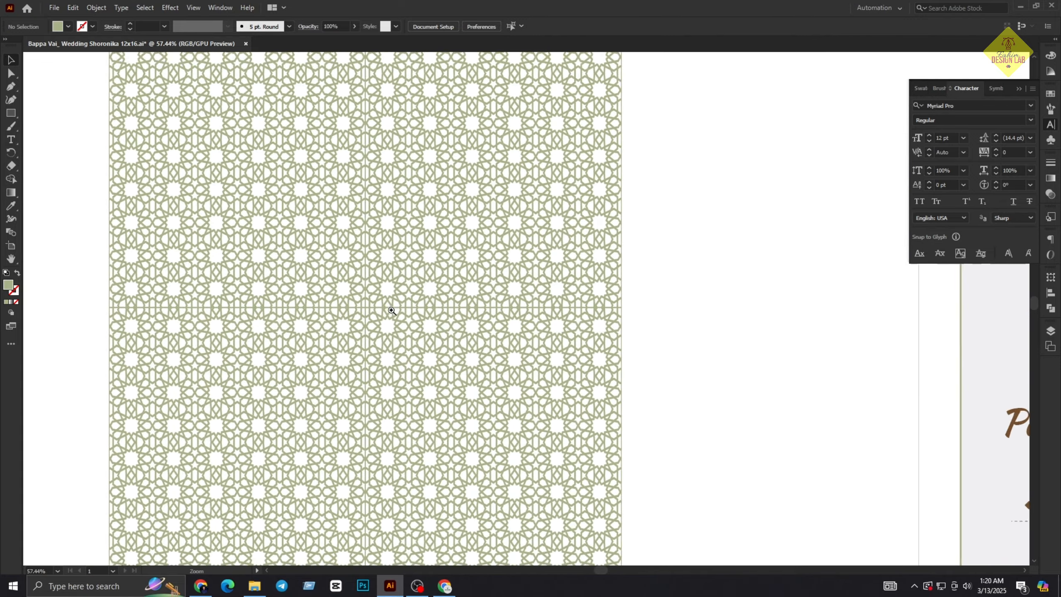
pyautogui.click(320, 264)
pyautogui.scroll(-6, 376, 301)
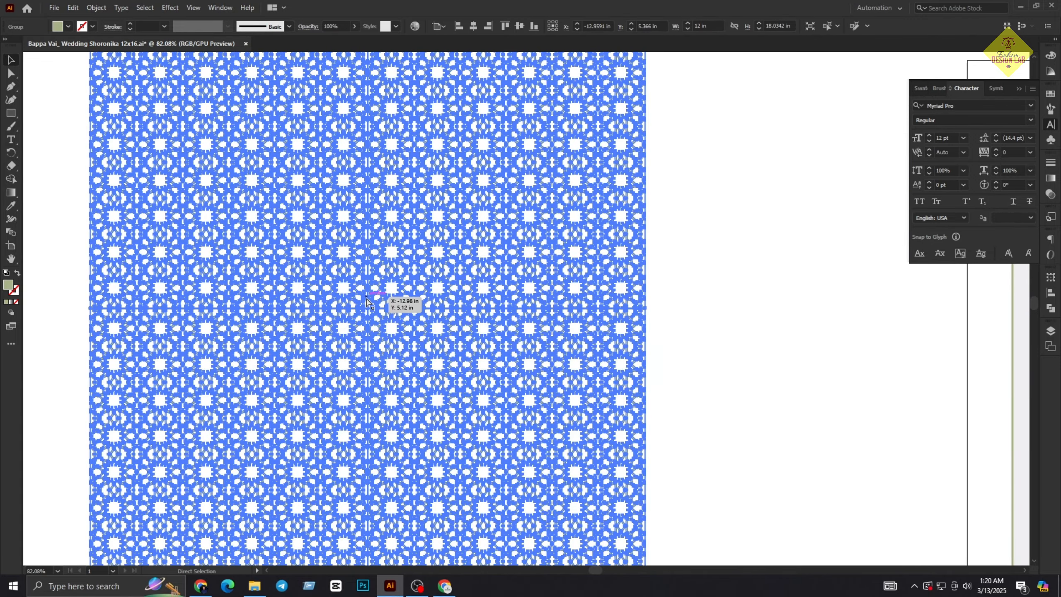
pyautogui.moveTo(375, 301); pyautogui.dragTo(179, 321)
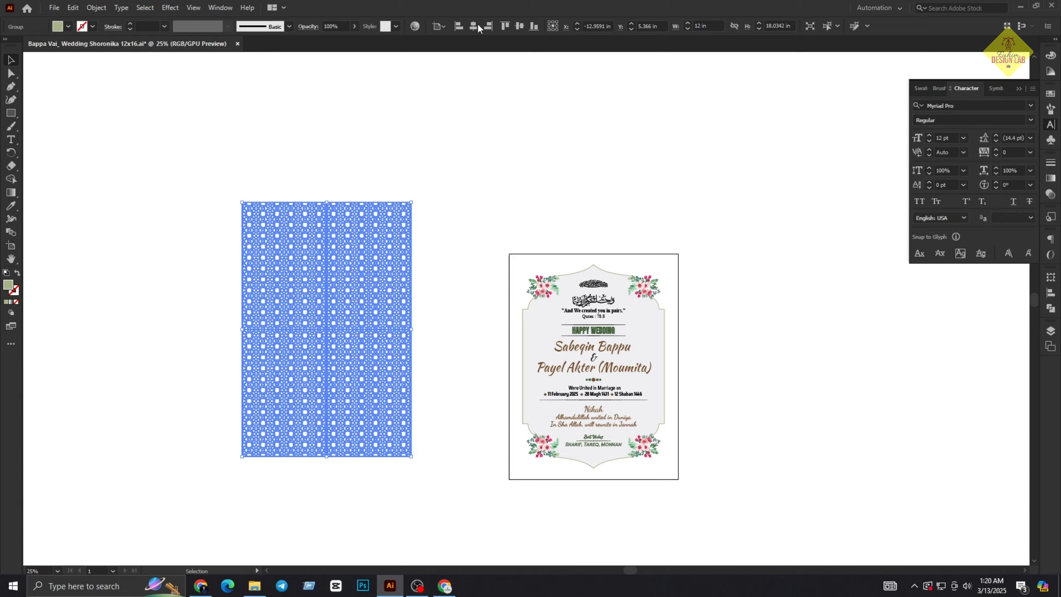
pyautogui.click(460, 27)
pyautogui.click(506, 27)
pyautogui.click(676, 193)
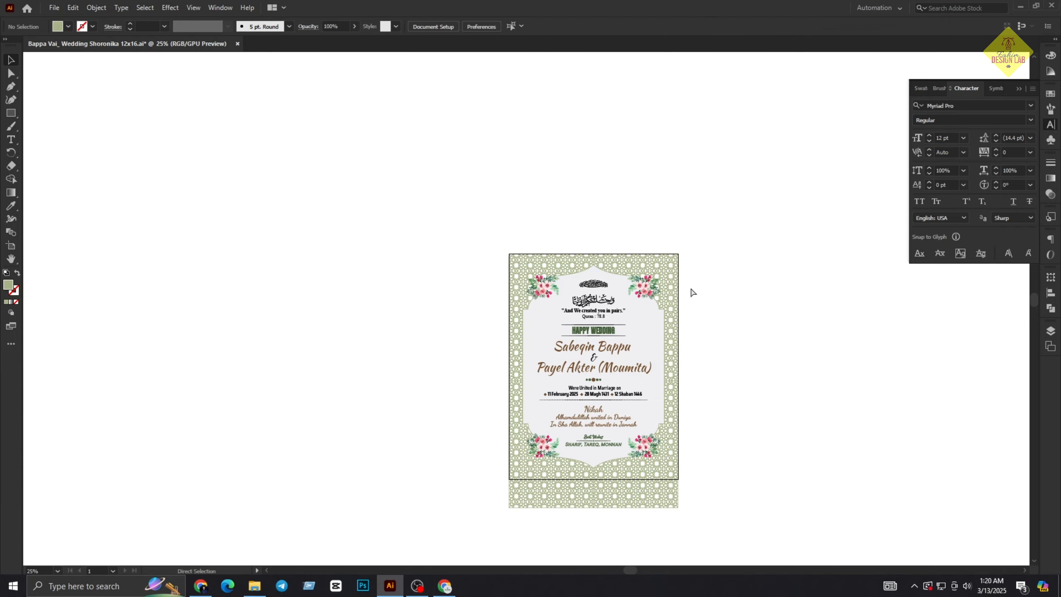
# - Move the ornate light grey frame panel off the wedding card onto the empty canvas beside it
pyautogui.scroll(5, 710, 294)
pyautogui.scroll(-1, 790, 167)
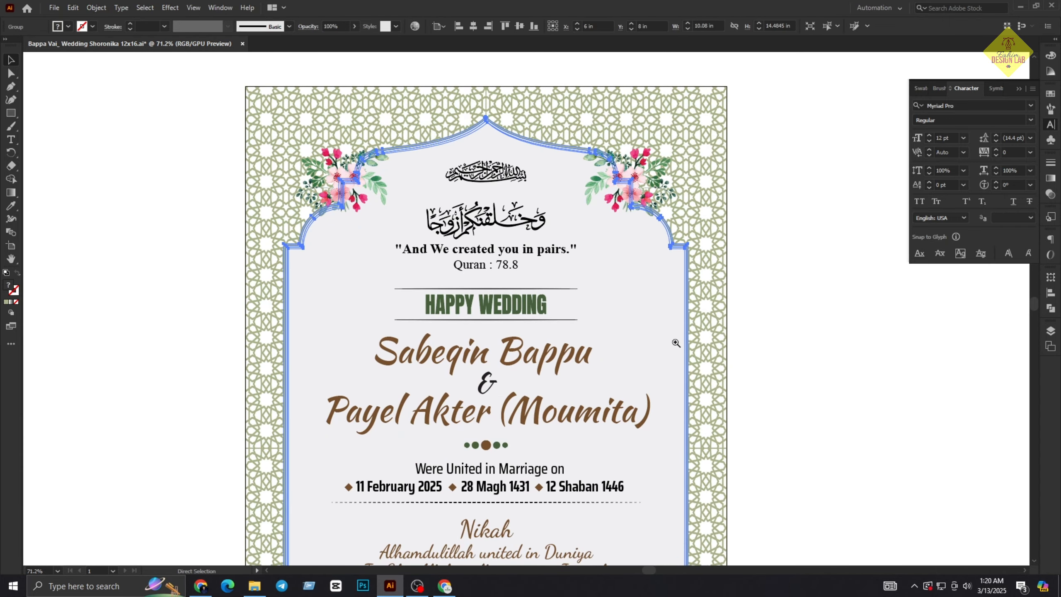
pyautogui.scroll(-2, 668, 347)
pyautogui.moveTo(654, 306); pyautogui.dragTo(355, 201)
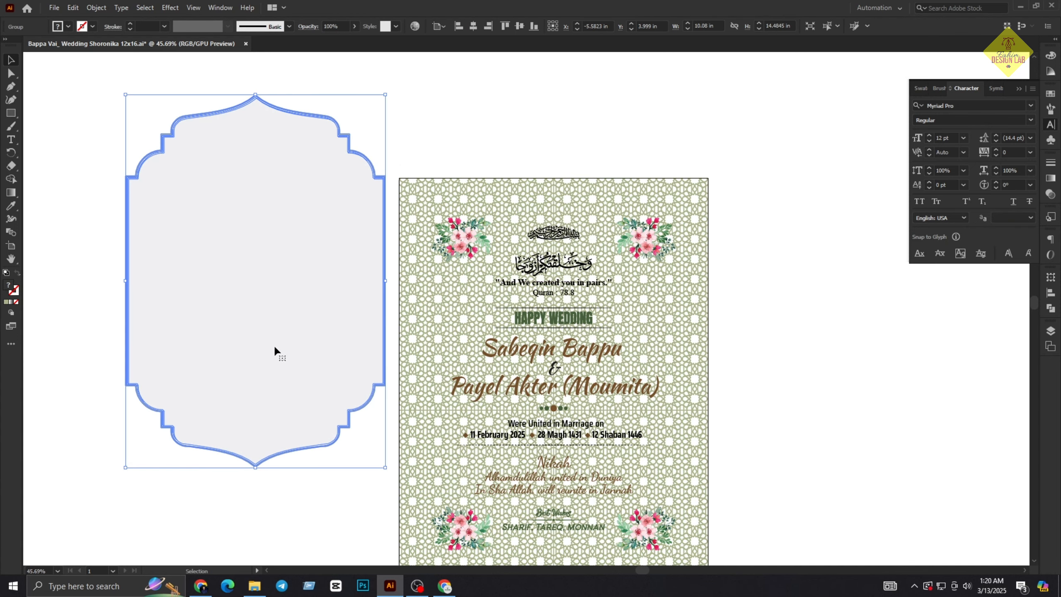
pyautogui.click(273, 486)
# - Center the ornate frame panel horizontally and vertically on the artboard and deselect it
pyautogui.click(294, 317)
pyautogui.click(473, 26)
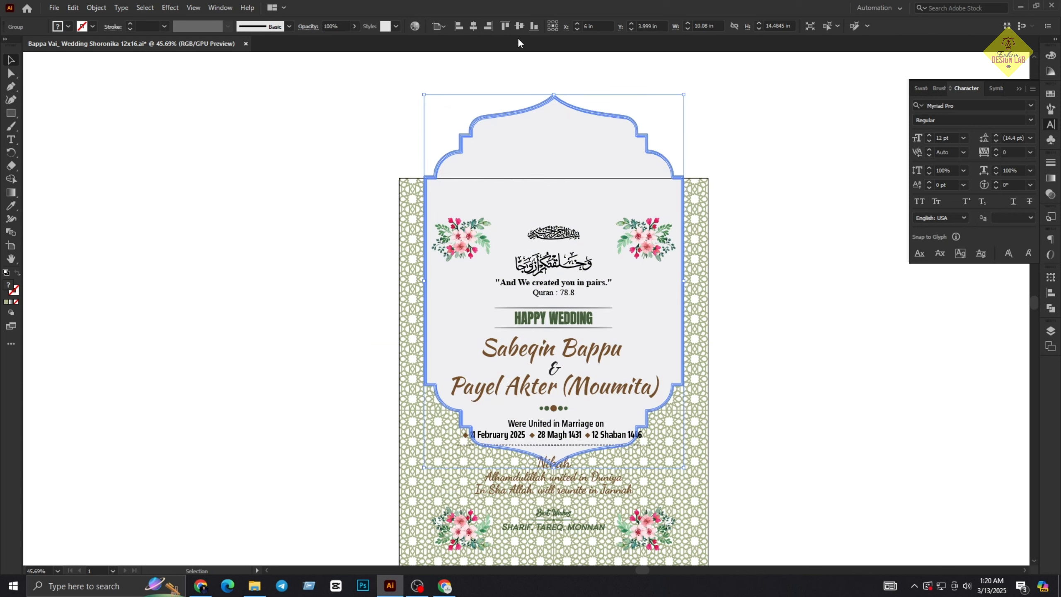
pyautogui.click(519, 26)
pyautogui.click(766, 344)
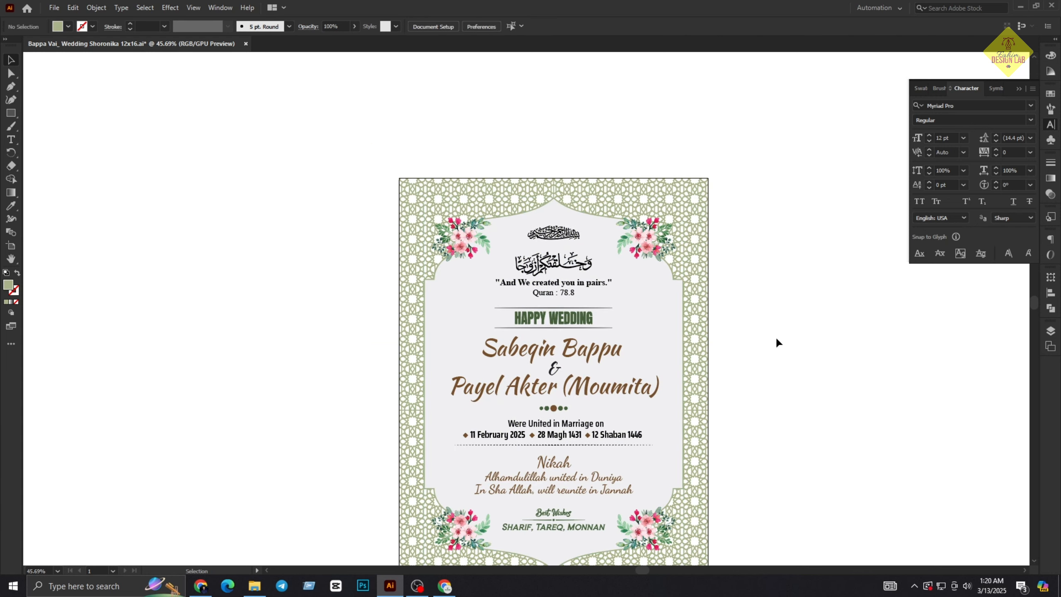
pyautogui.scroll(-3, 751, 348)
pyautogui.click(635, 246)
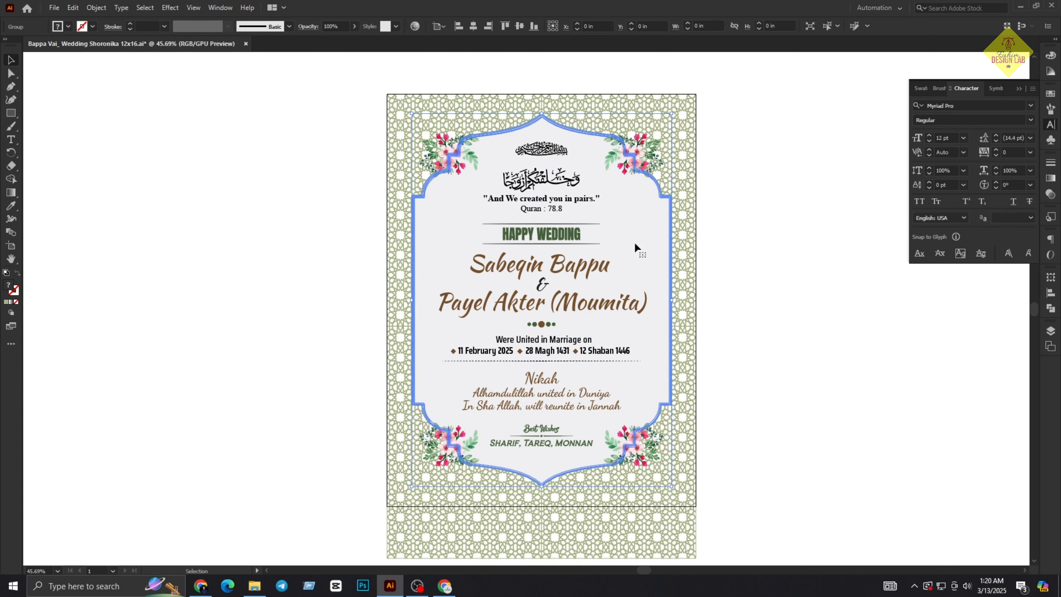
pyautogui.click(806, 292)
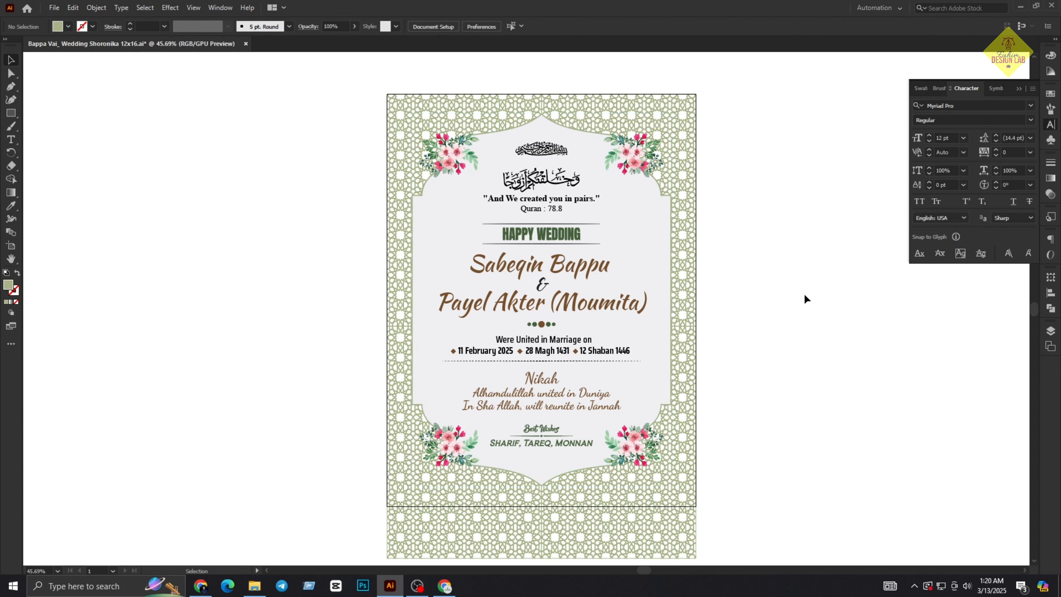
pyautogui.click(636, 245)
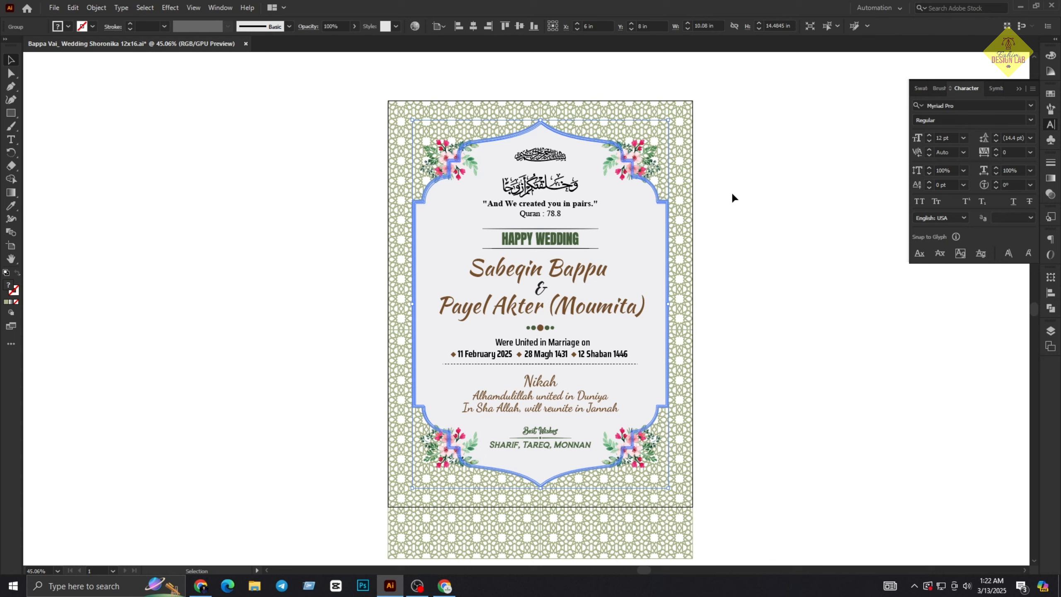
pyautogui.click(724, 235)
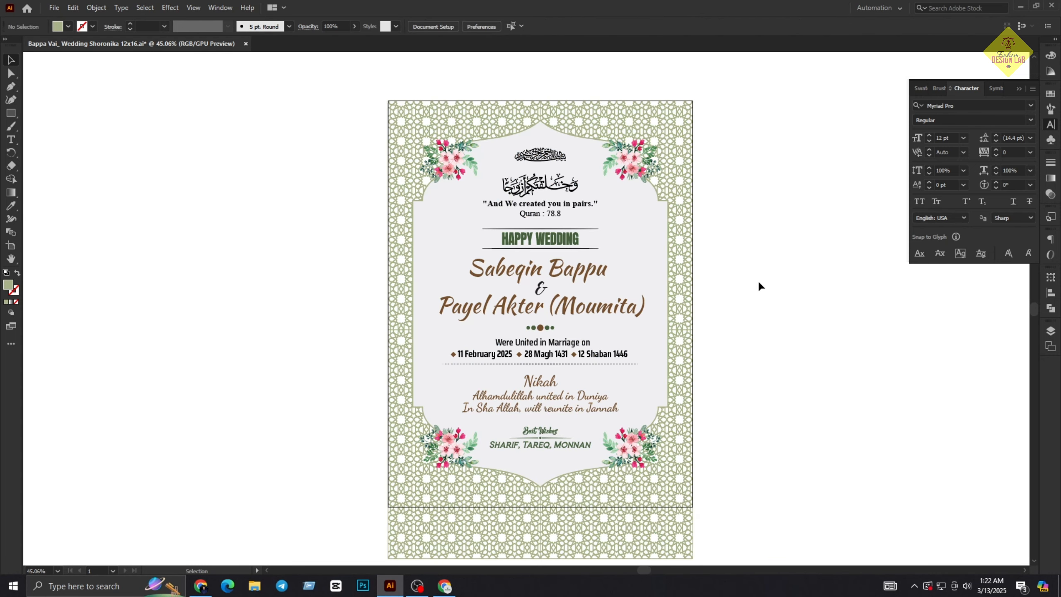
# - Examine the small Bismillah calligraphy near the upper point of the card's frame panel up close
pyautogui.hotkey('ctrl', 'space')
pyautogui.moveTo(540, 144); pyautogui.dragTo(611, 193)
pyautogui.press('space')
pyautogui.moveTo(671, 211); pyautogui.dragTo(624, 198)
pyautogui.click(534, 154)
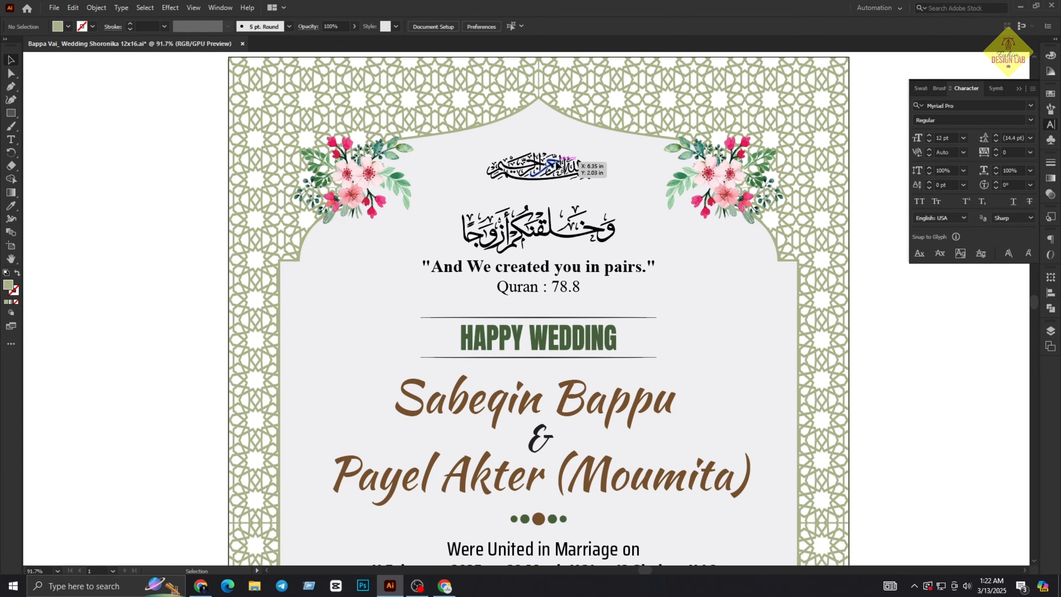
pyautogui.click(558, 166)
pyautogui.click(938, 367)
pyautogui.press('a')
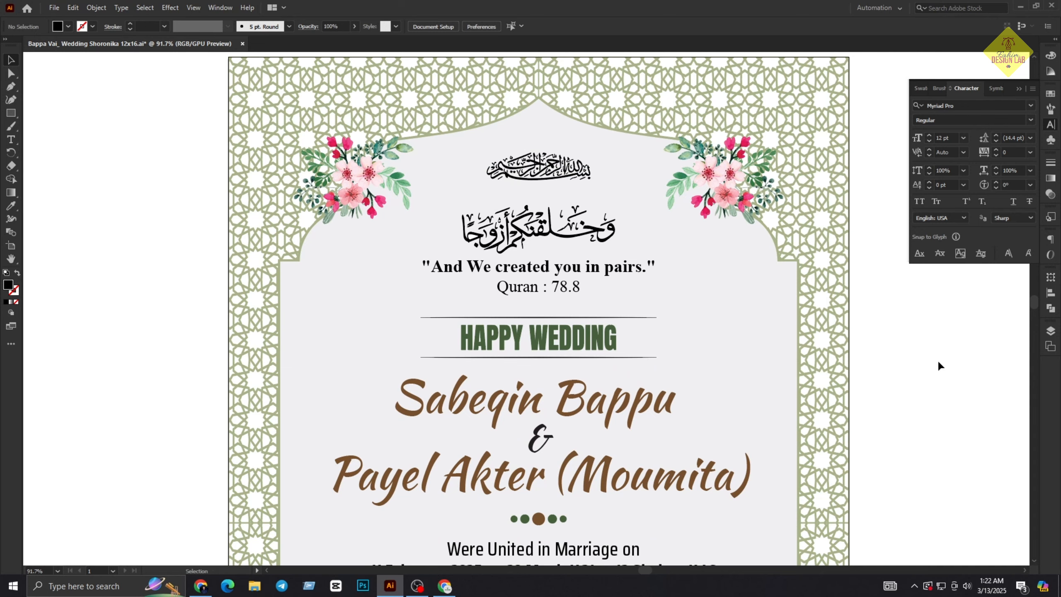
pyautogui.hotkey('ctrl', '-')
pyautogui.hotkey('ctrl', '-')
pyautogui.hotkey('ctrl', '+')
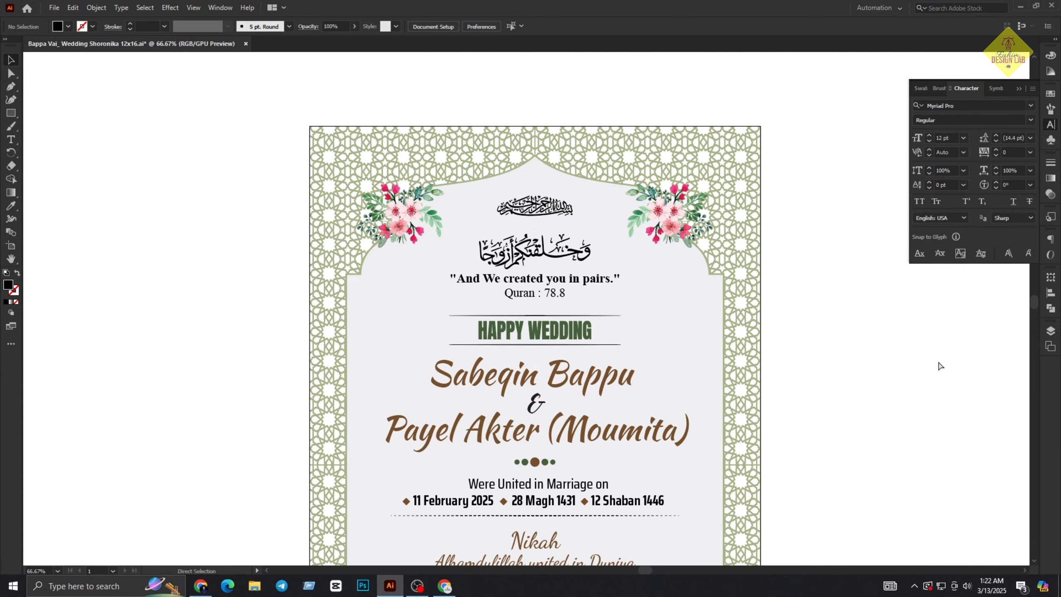
pyautogui.moveTo(679, 264); pyautogui.dragTo(710, 278)
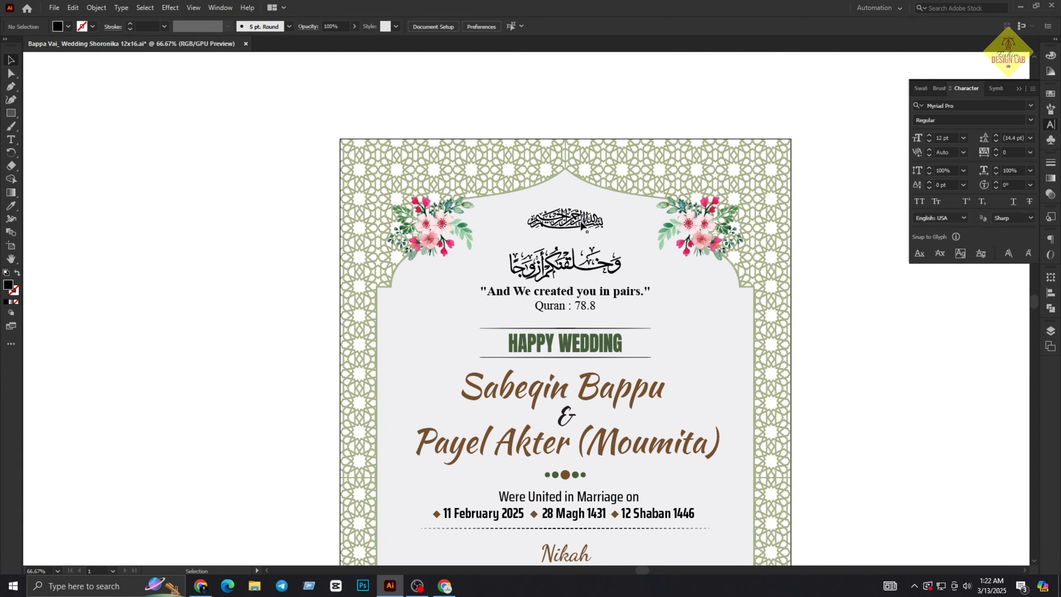
pyautogui.click(597, 219)
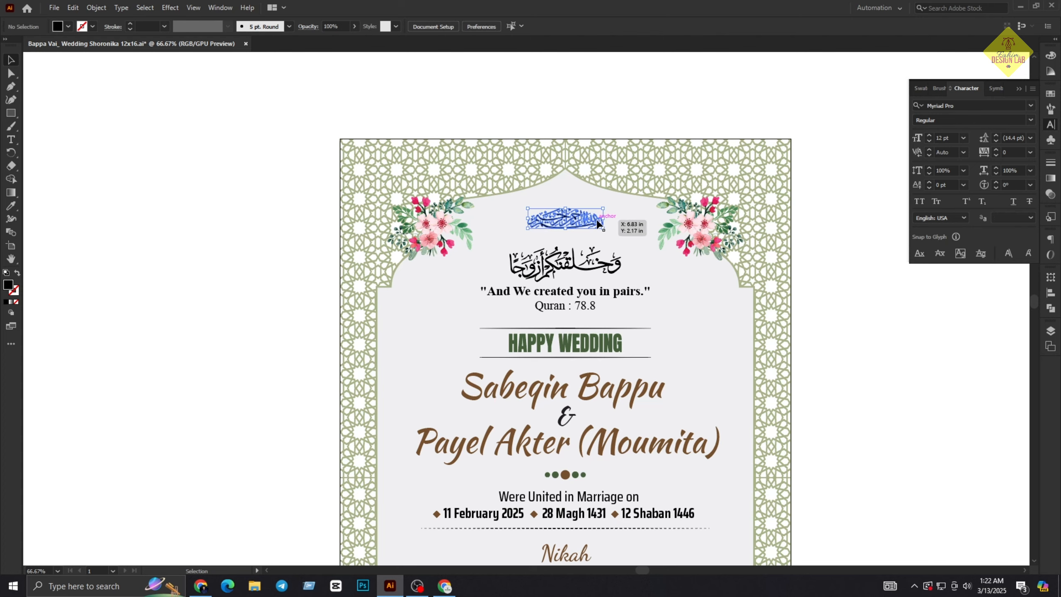
pyautogui.click(858, 371)
# - Move the small Bismillah calligraphy off the card onto the empty canvas beside it, and deselect it
pyautogui.click(588, 219)
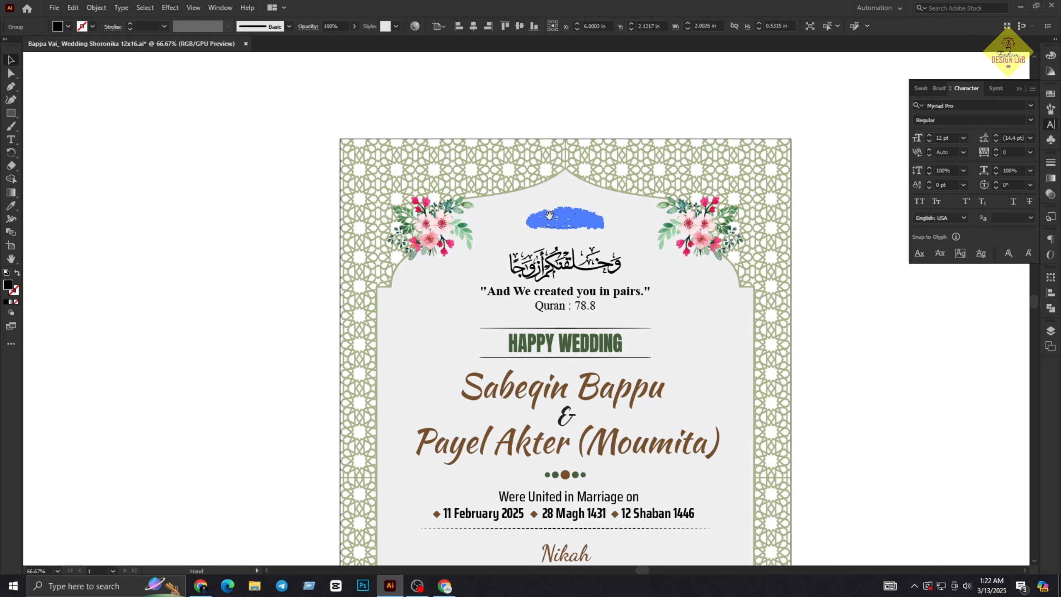
pyautogui.moveTo(641, 248); pyautogui.dragTo(694, 258)
pyautogui.moveTo(630, 227); pyautogui.dragTo(693, 254)
pyautogui.moveTo(609, 251); pyautogui.dragTo(281, 218)
pyautogui.click(253, 310)
pyautogui.click(299, 218)
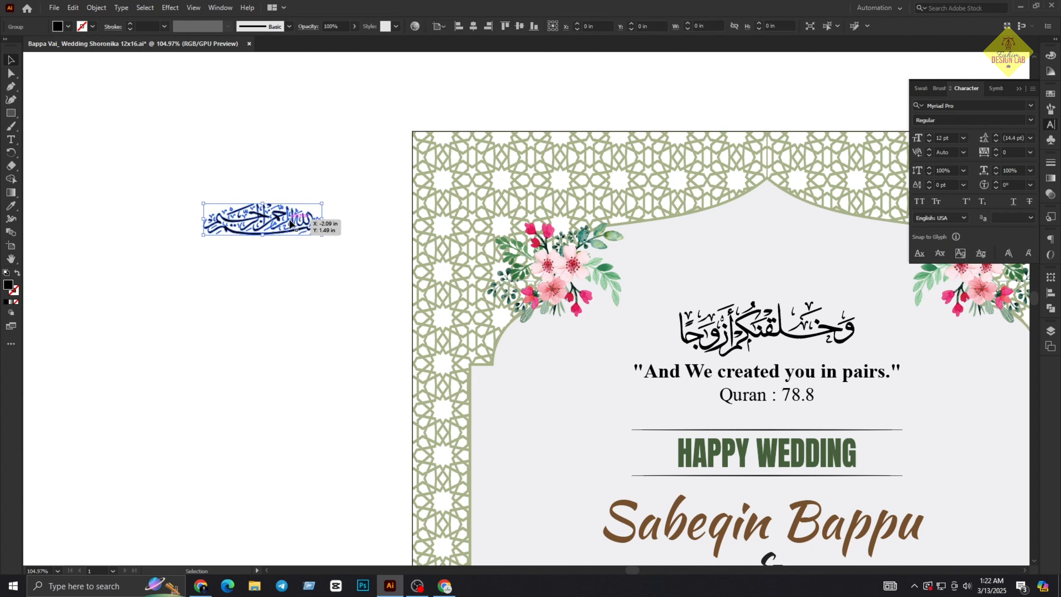
pyautogui.click(334, 311)
# - Switch to Chrome and search Google Images for "bismillah arabic" in a new tab
pyautogui.click(445, 586)
pyautogui.click(161, 10)
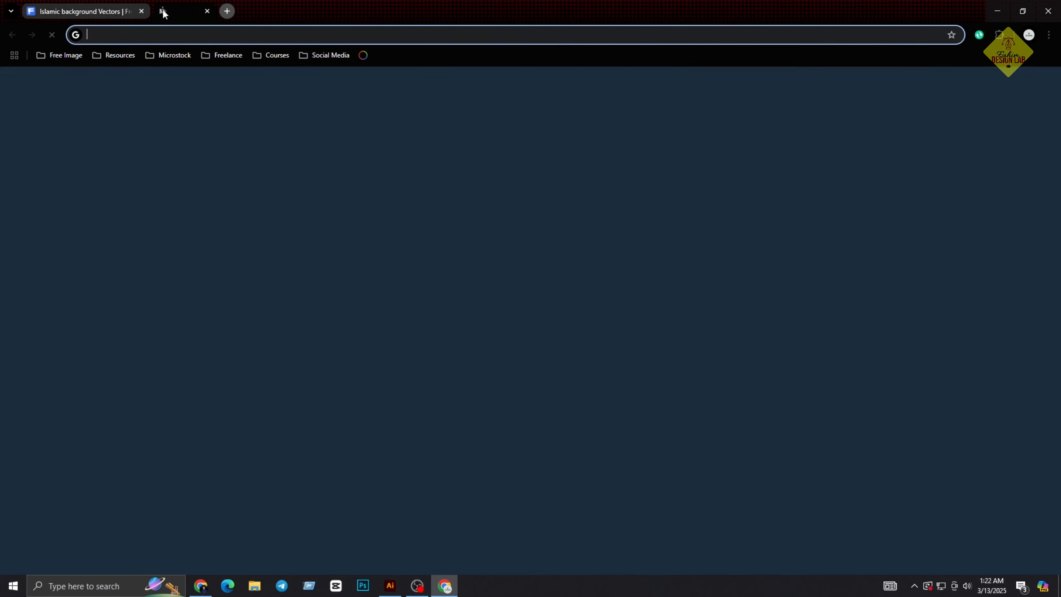
pyautogui.write('bis')
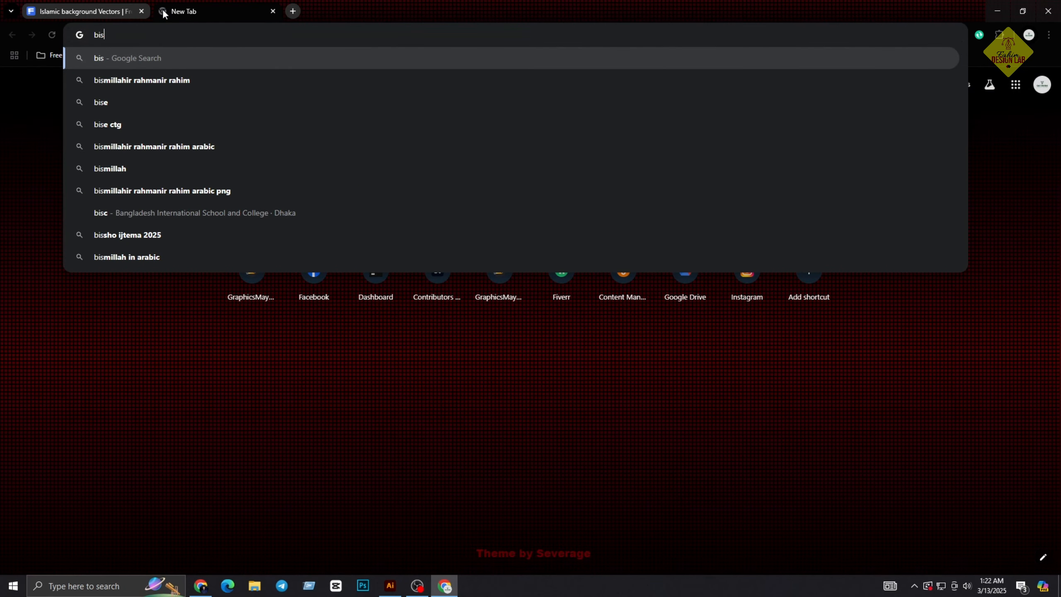
pyautogui.write('millah atc')
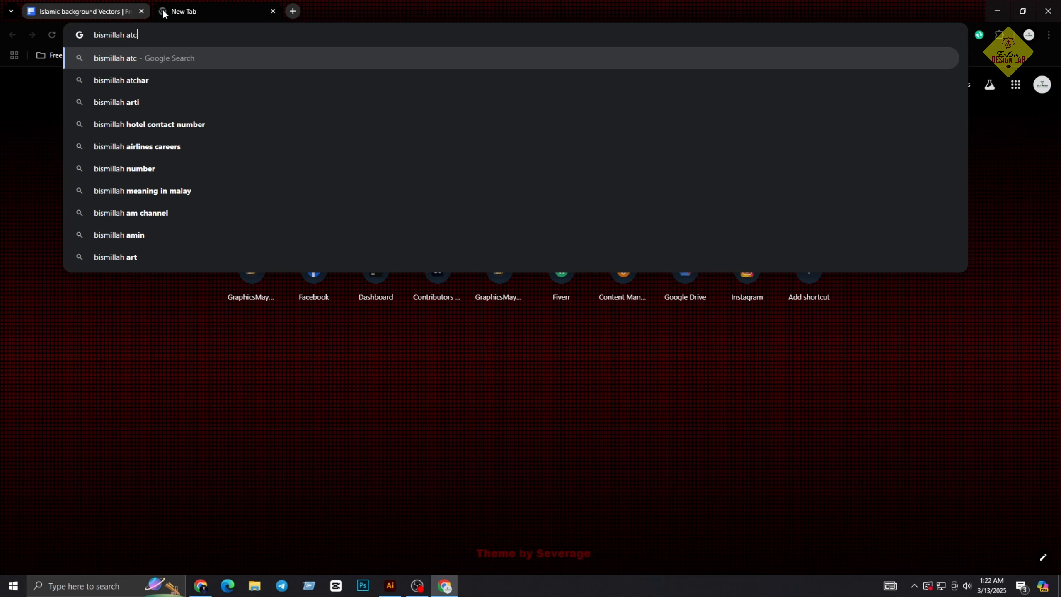
pyautogui.press('BackSpace')
pyautogui.press('BackSpace')
pyautogui.write('ra')
pyautogui.press('Return')
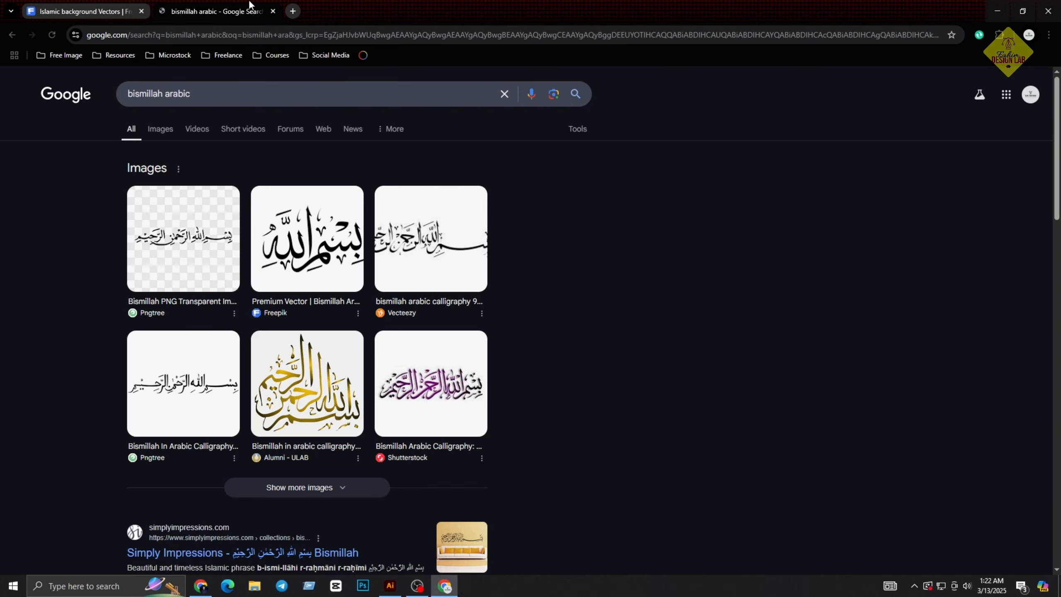
pyautogui.click(169, 128)
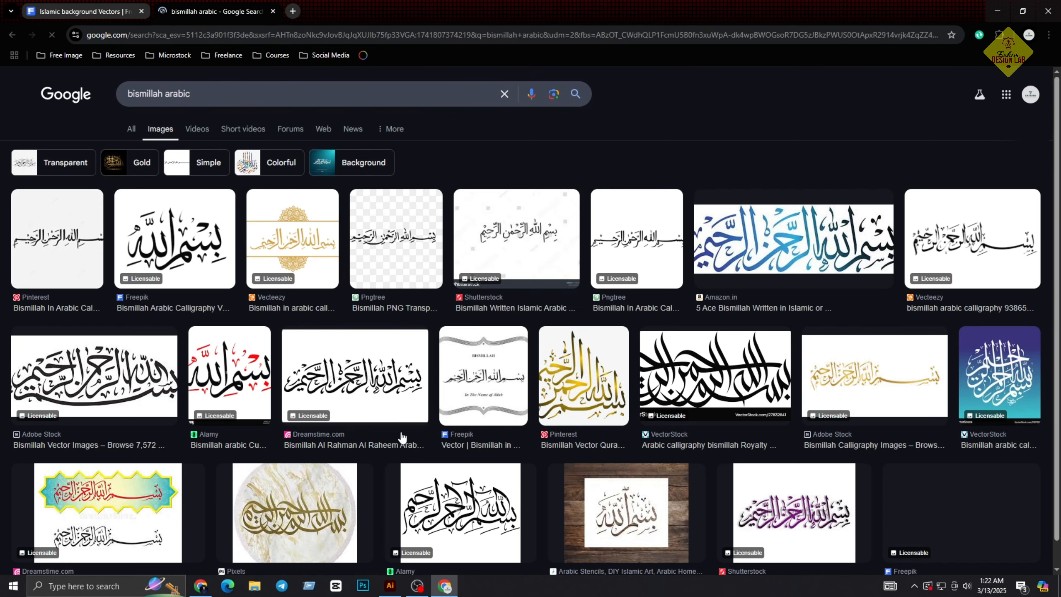
# - Find the arched black Bismillah calligraphy from Adobe Stock among the image results and copy its preview image
pyautogui.click(176, 254)
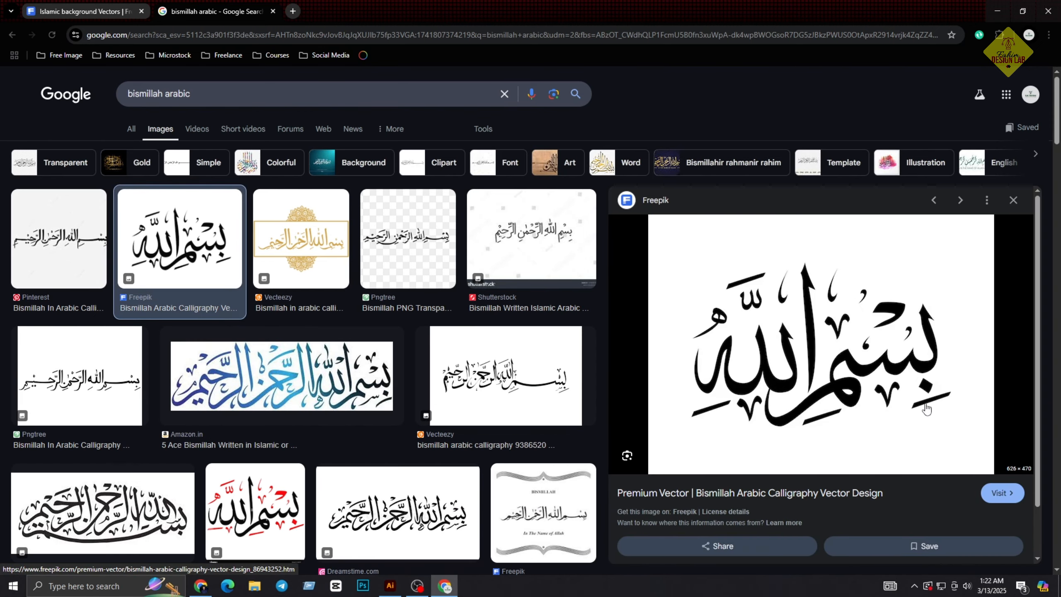
pyautogui.scroll(-2, 425, 375)
pyautogui.scroll(-2, 425, 375)
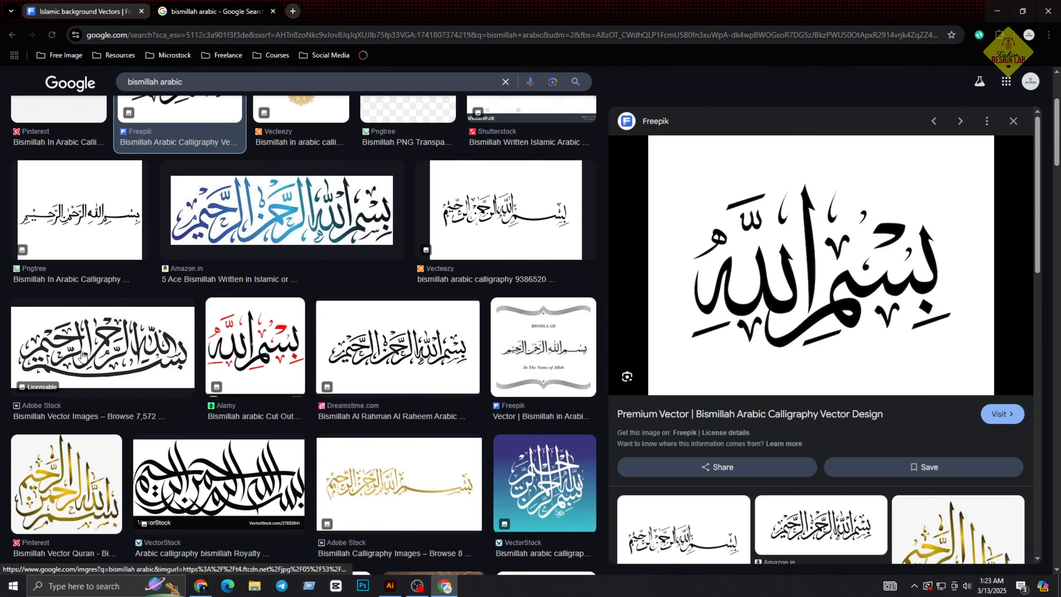
pyautogui.click(103, 347)
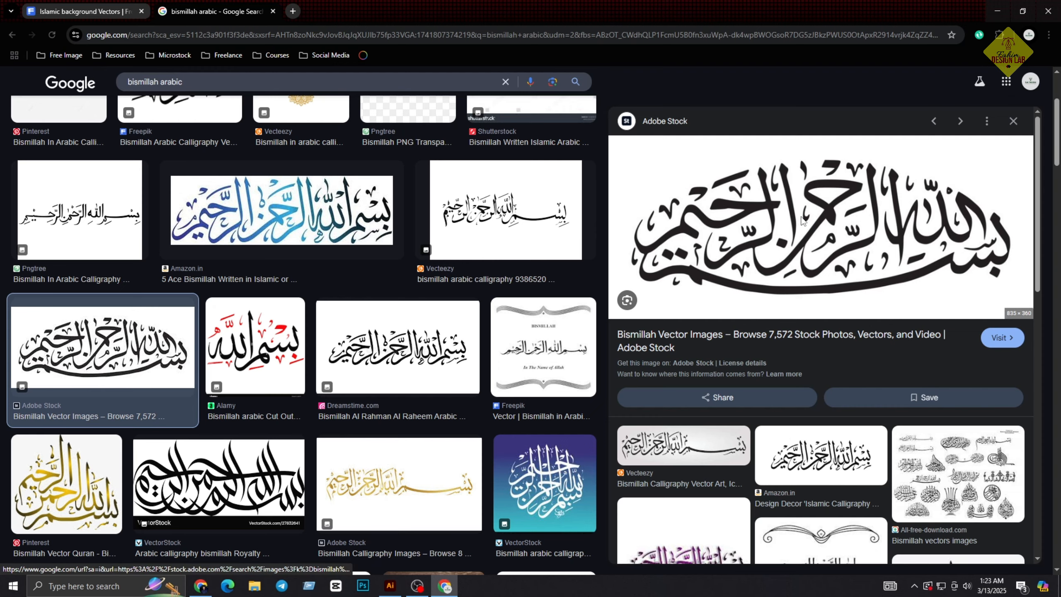
pyautogui.rightClick(801, 221)
pyautogui.click(850, 398)
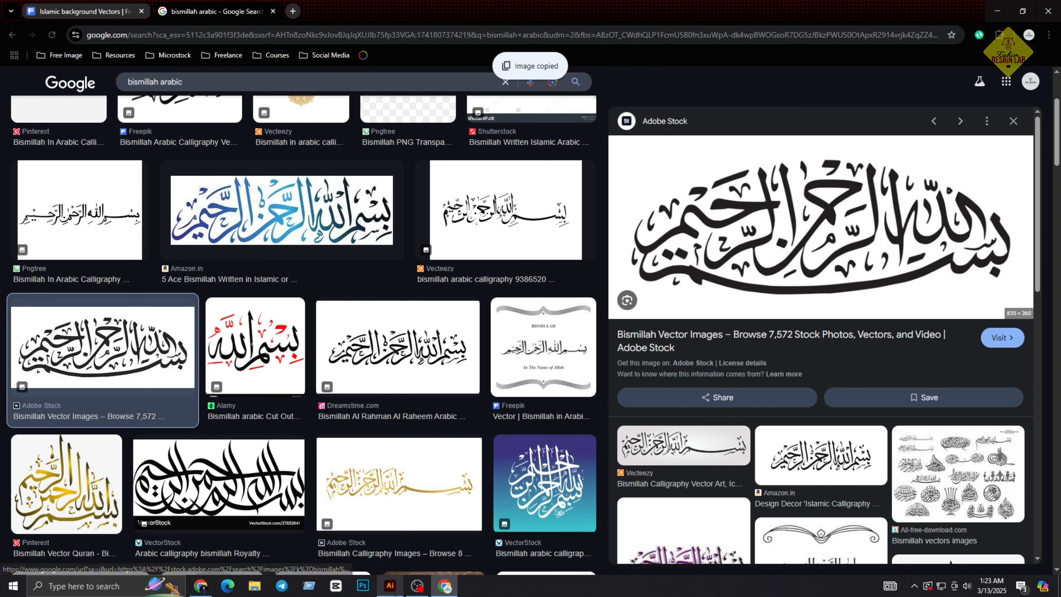
# - Switch to Illustrator, paste the copied Bismillah image and move it onto the empty canvas beside the wedding card
pyautogui.click(390, 586)
pyautogui.hotkey('ctrl', 'v')
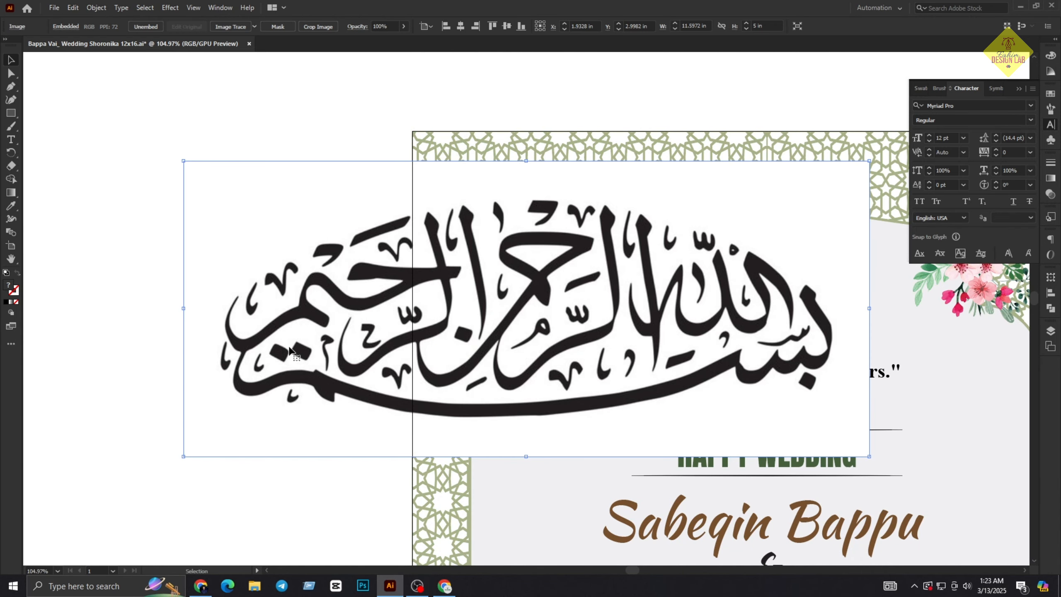
pyautogui.scroll(-4, 593, 282)
pyautogui.moveTo(594, 282); pyautogui.dragTo(662, 251)
pyautogui.moveTo(665, 254); pyautogui.dragTo(171, 379)
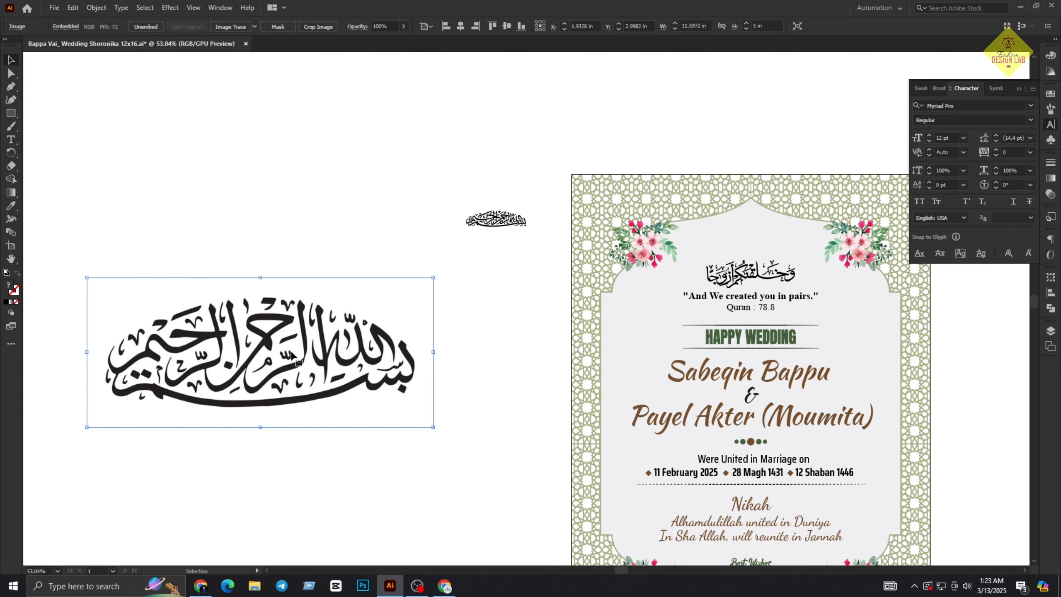
# - Image Trace the pasted Bismillah calligraphy with the default preset and expand the tracing into vector paths
pyautogui.moveTo(336, 355); pyautogui.dragTo(410, 312)
pyautogui.moveTo(370, 279); pyautogui.dragTo(408, 338)
pyautogui.click(533, 437)
pyautogui.scroll(2, 584, 435)
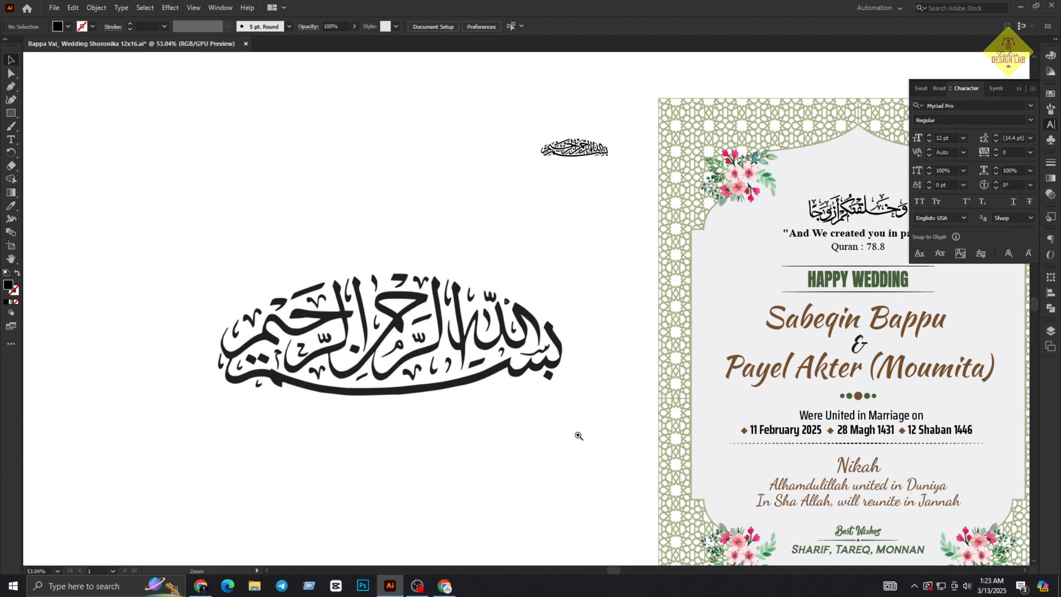
pyautogui.click(439, 336)
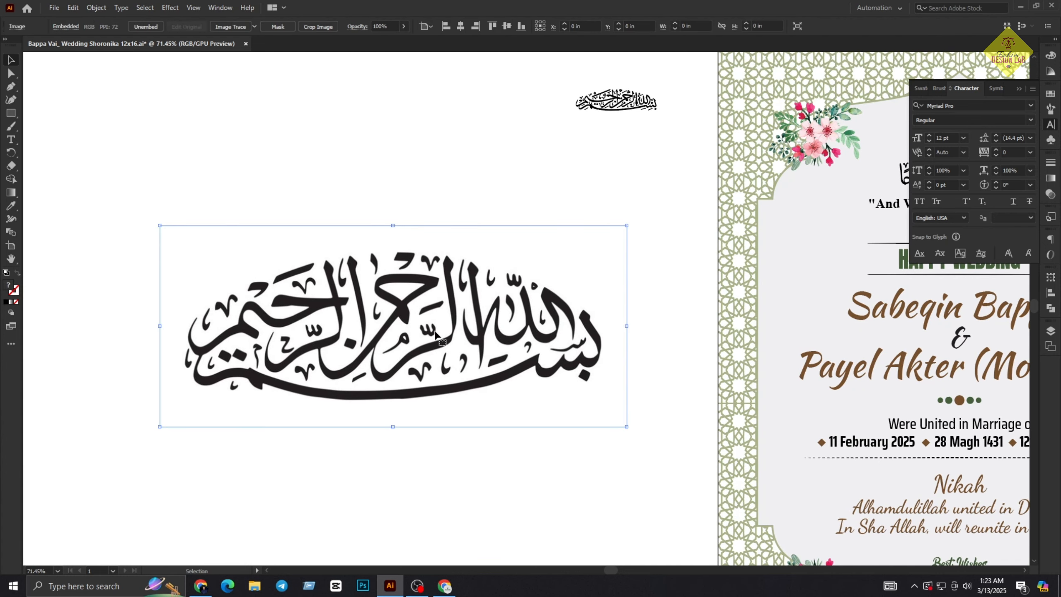
pyautogui.click(243, 24)
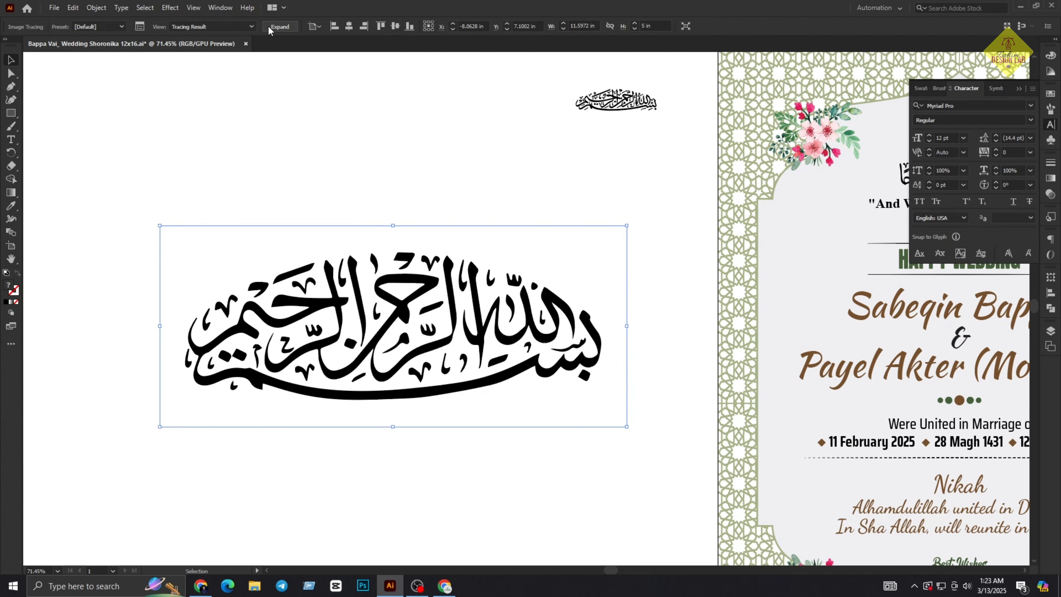
pyautogui.click(274, 26)
# - Ungroup the traced Bismillah calligraphy and remove its white background
pyautogui.rightClick(558, 272)
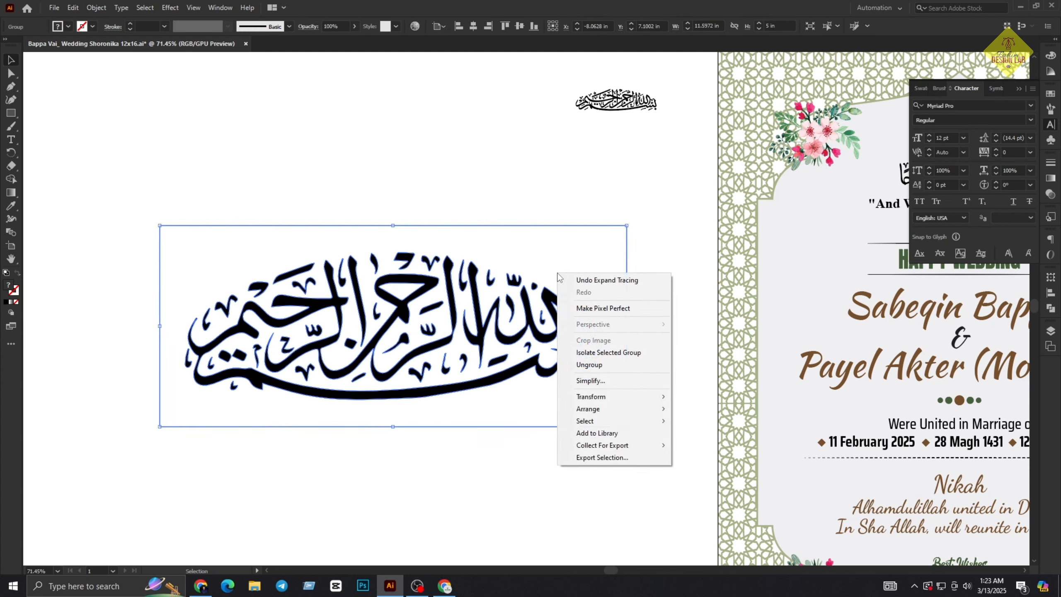
pyautogui.click(600, 368)
pyautogui.click(616, 262)
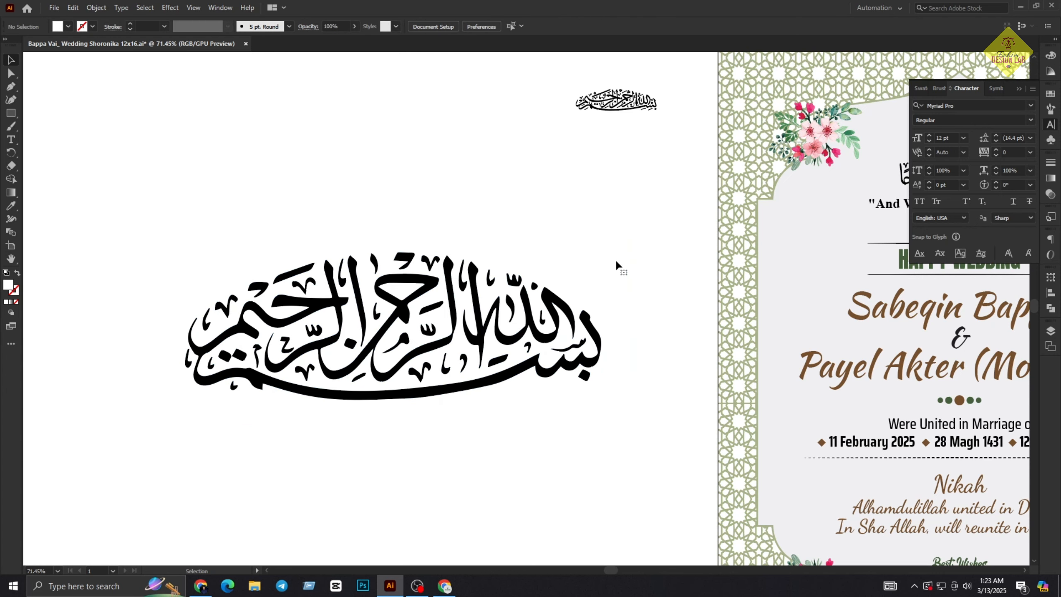
# - Group the traced calligraphy and try it about 2.23 in wide under the card's arch peak, finishing by deleting it
pyautogui.moveTo(152, 242); pyautogui.dragTo(609, 471)
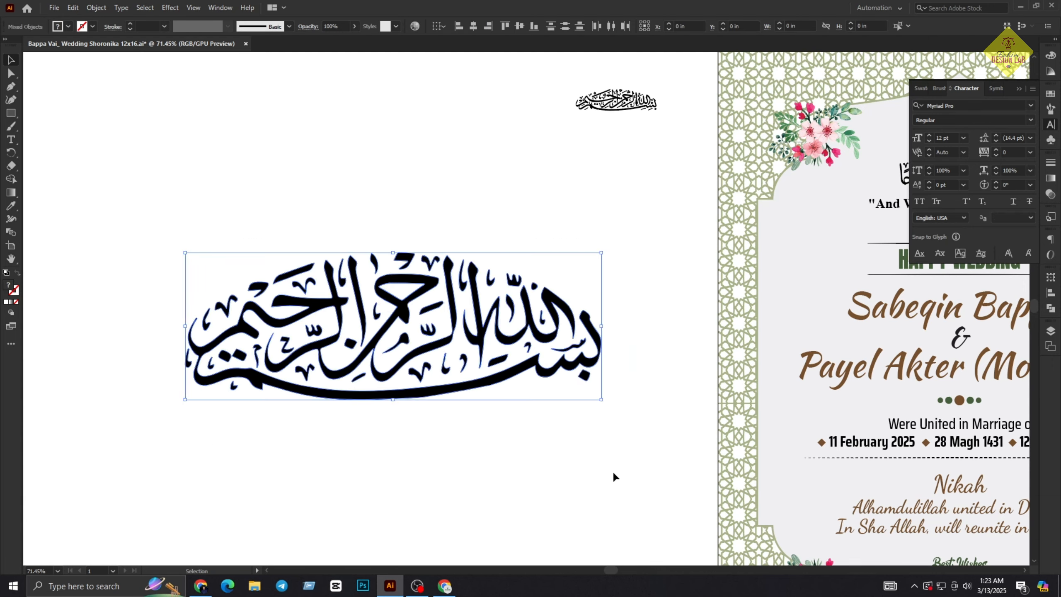
pyautogui.hscroll(8, 332, 355)
pyautogui.moveTo(328, 326); pyautogui.dragTo(509, 268)
pyautogui.hotkey('ctrl', 'g')
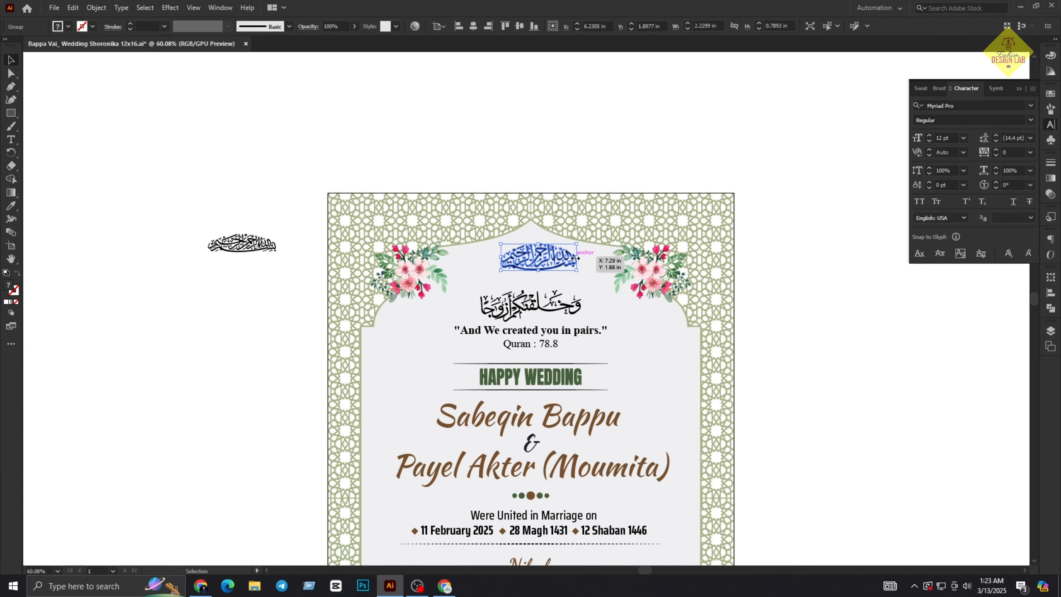
pyautogui.press('Delete')
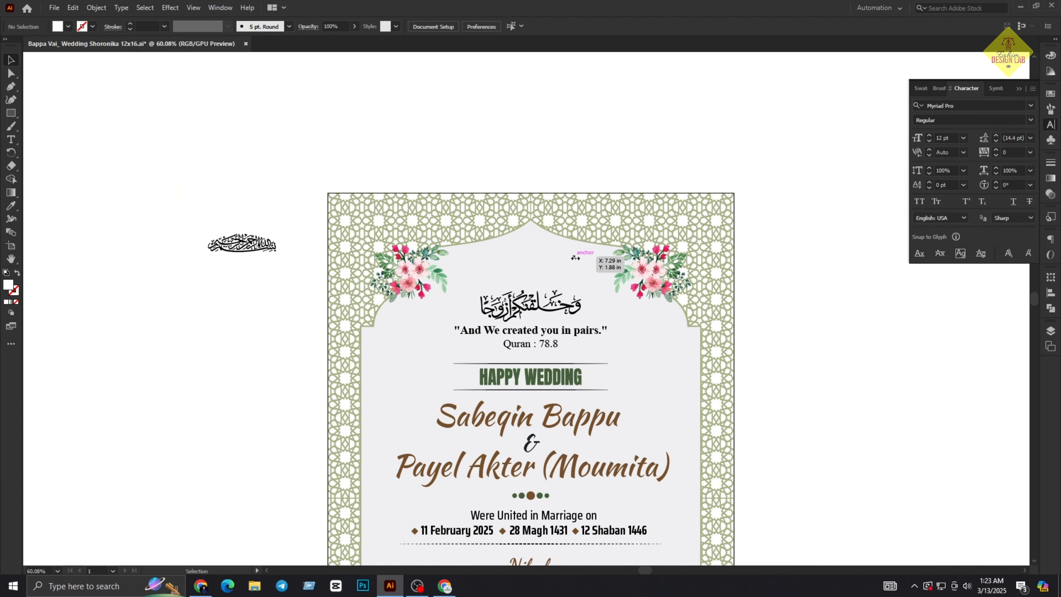
# - Copy the quote line "And We created you in pairs." from the text below the card's verse calligraphy
pyautogui.moveTo(576, 343); pyautogui.dragTo(603, 347)
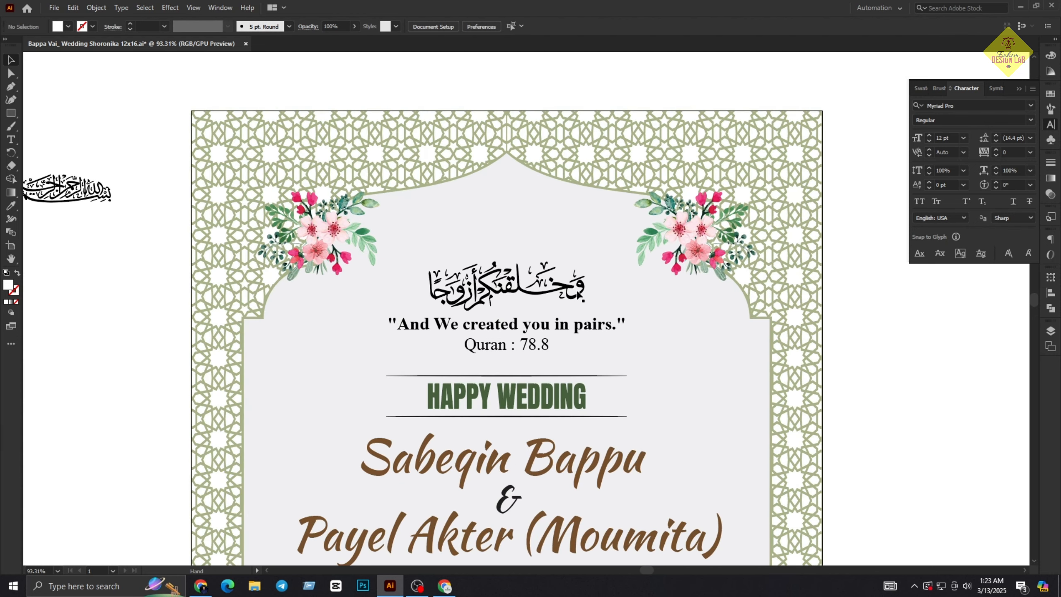
pyautogui.click(518, 292)
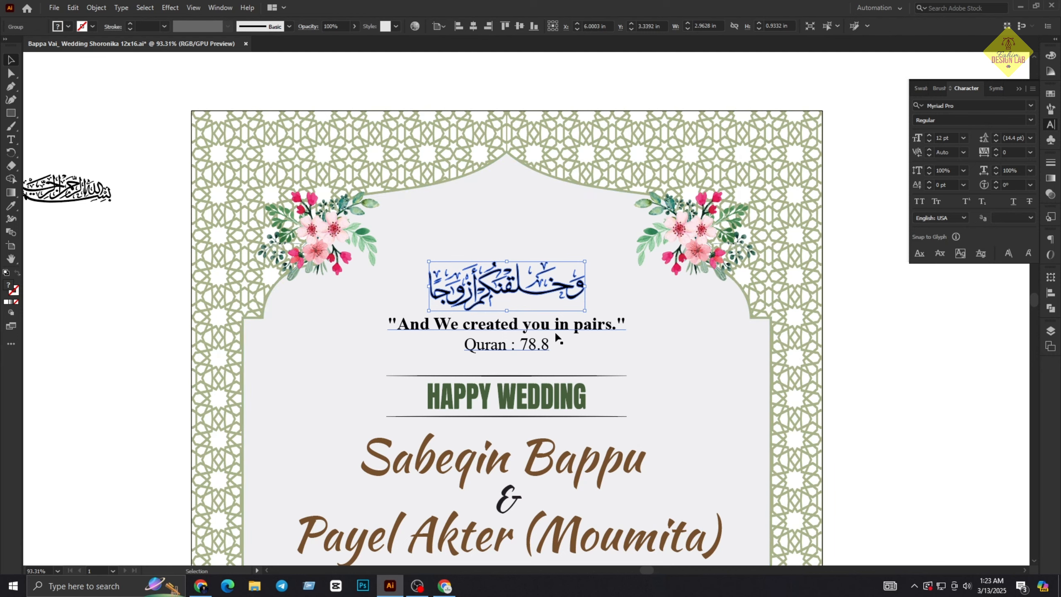
pyautogui.click(906, 405)
pyautogui.moveTo(523, 331); pyautogui.dragTo(562, 308)
pyautogui.click(562, 309)
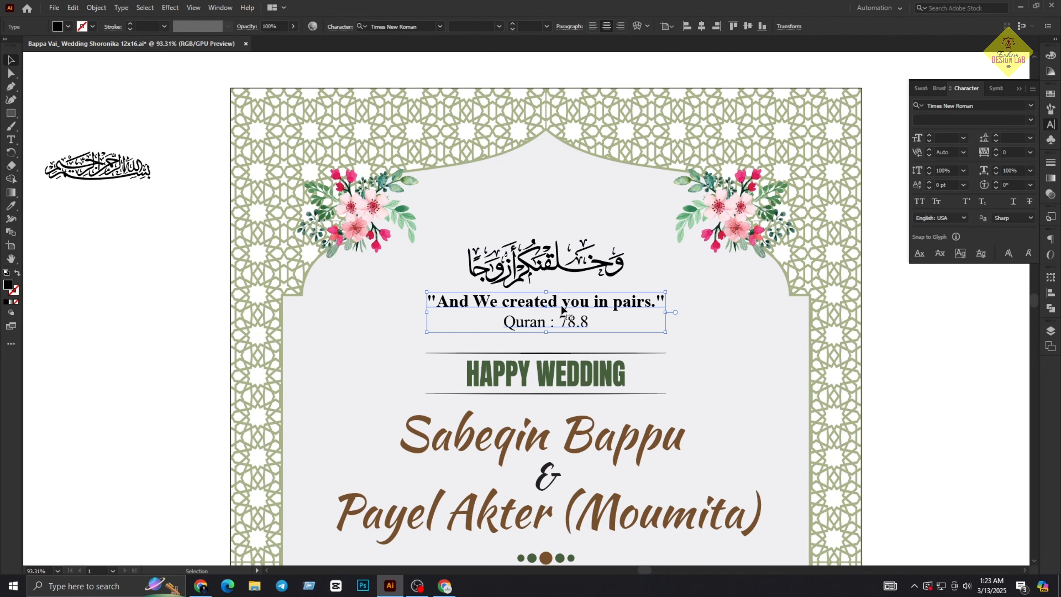
pyautogui.click(568, 281)
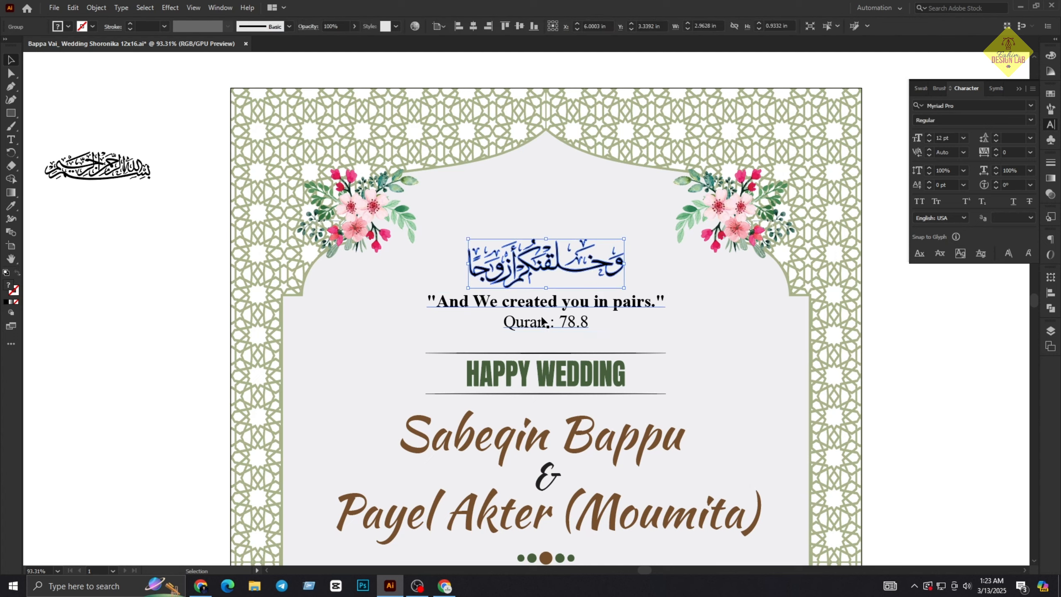
pyautogui.click(561, 317)
pyautogui.click(8, 142)
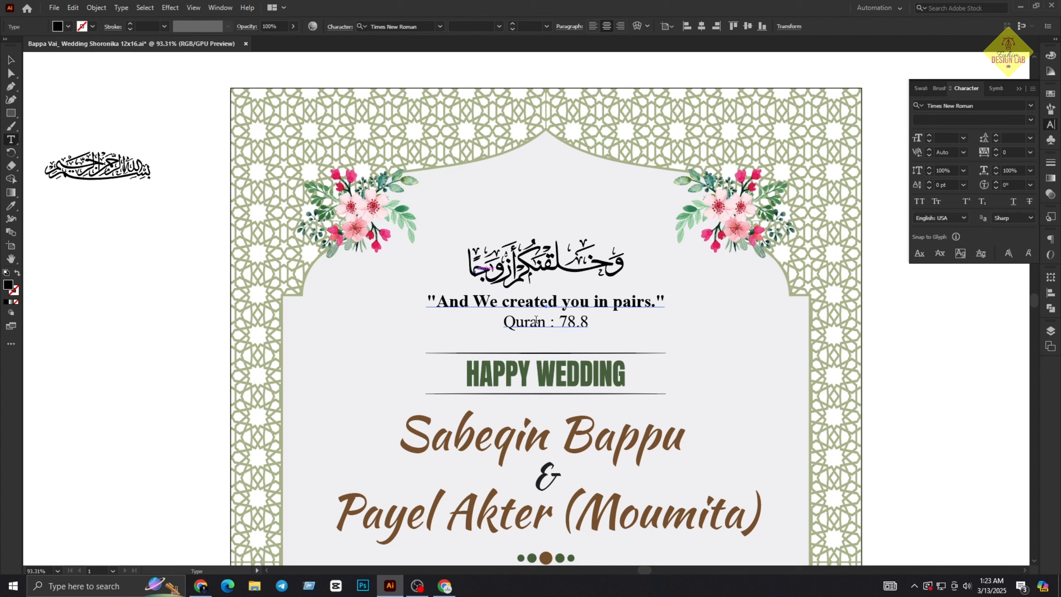
pyautogui.tripleClick(463, 300)
pyautogui.hotkey('ctrl', 'c')
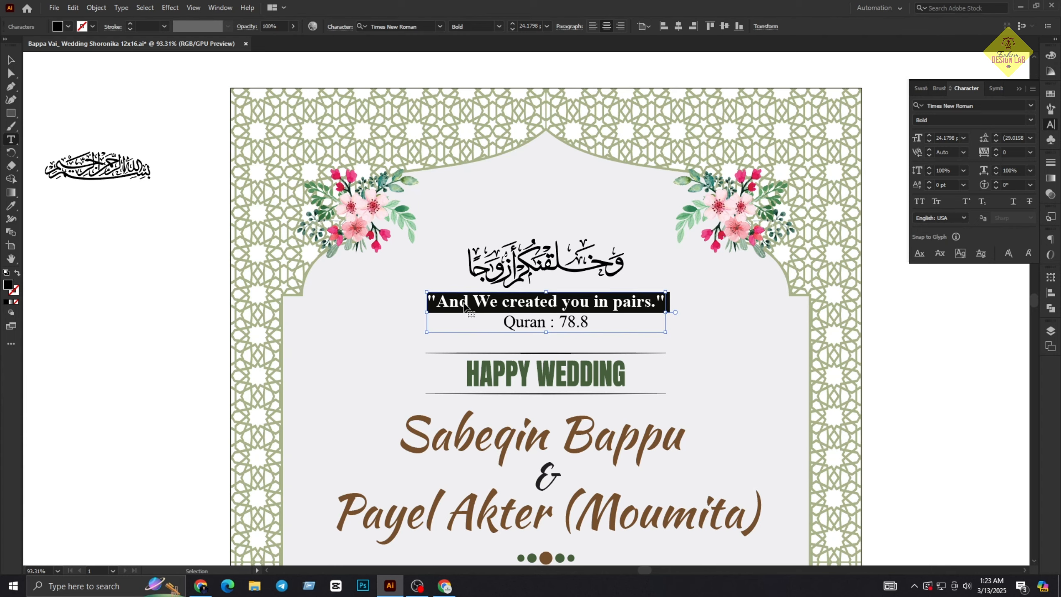
# - Switch to Chrome, search Google Images for "And We created you in pairs." and browse the calligraphy designs
pyautogui.click(444, 586)
pyautogui.click(289, 36)
pyautogui.hotkey('ctrl', 'v')
pyautogui.press('Return')
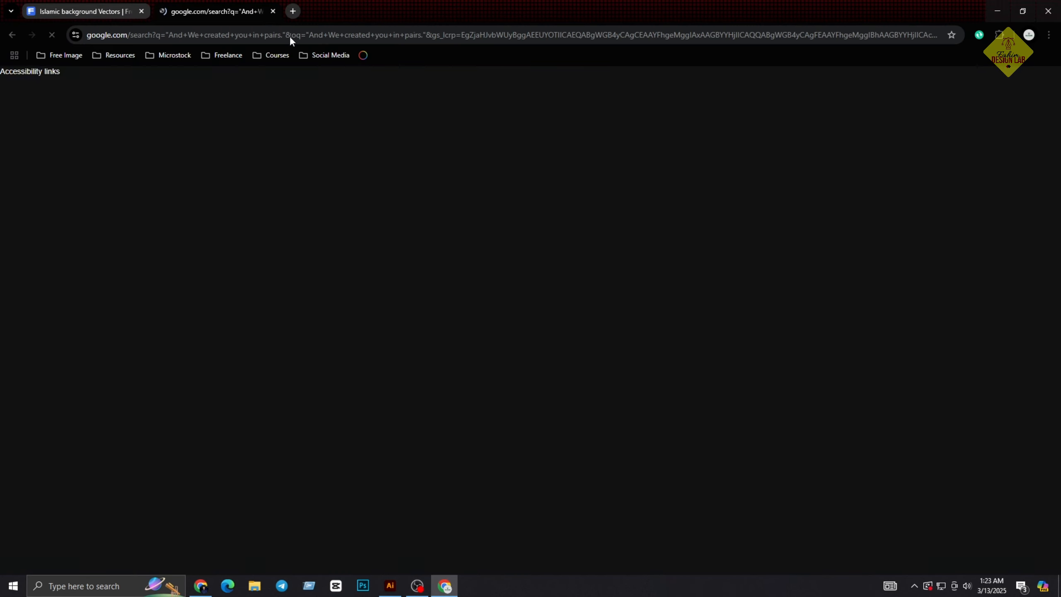
pyautogui.click(172, 131)
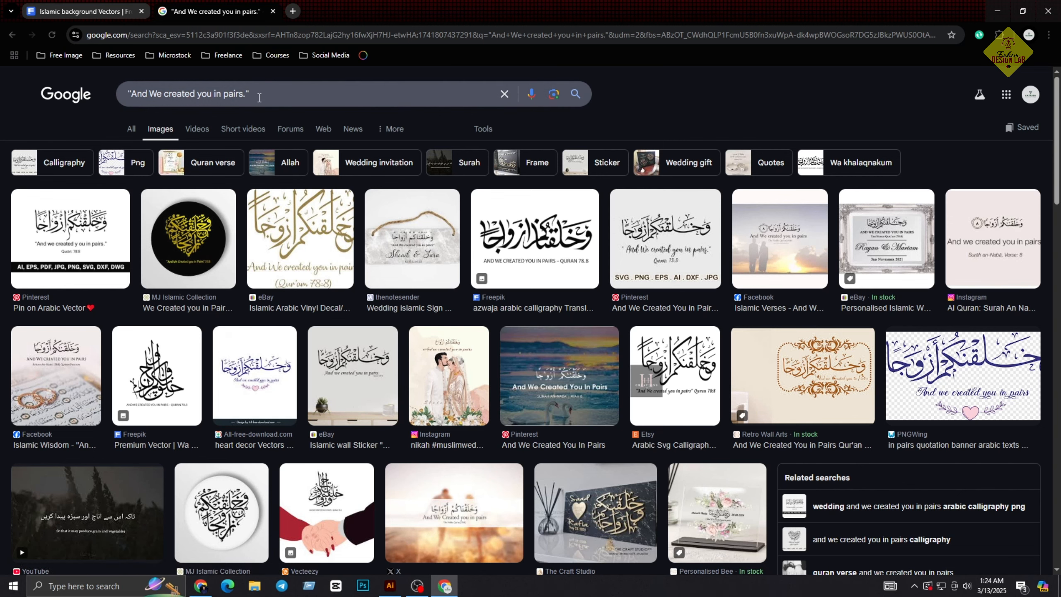
pyautogui.scroll(-5, 435, 401)
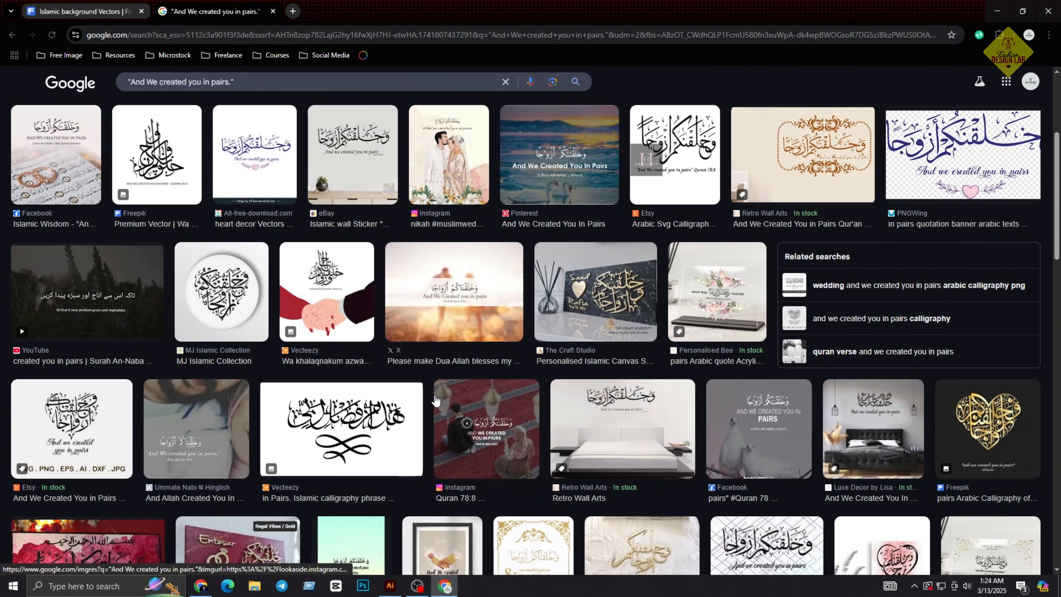
# - Switch to Illustrator, highlight the whole "And We created you in pairs." line and deselect it
pyautogui.click(390, 585)
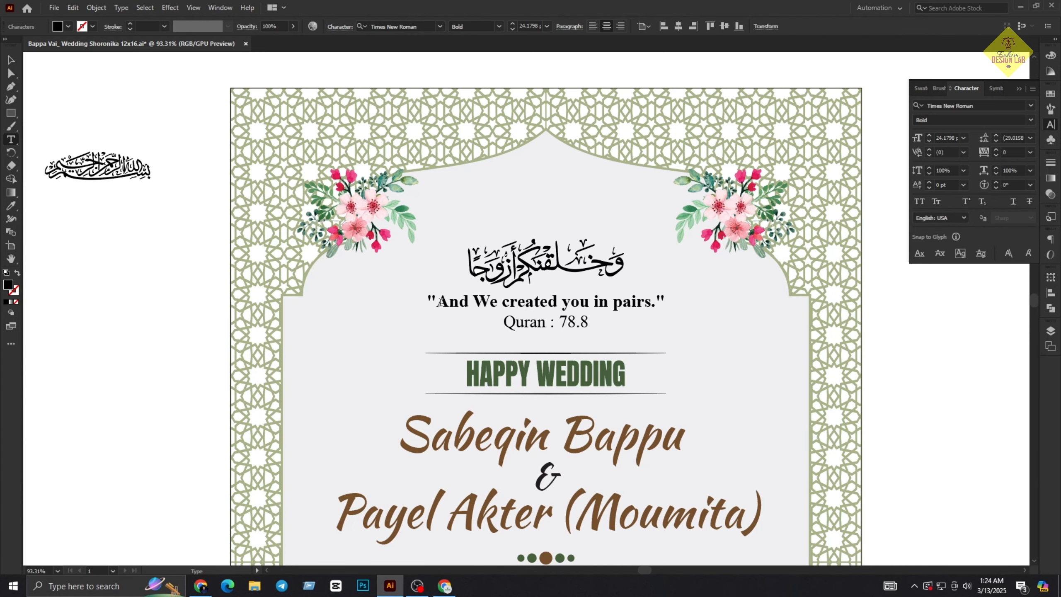
pyautogui.moveTo(441, 301); pyautogui.dragTo(618, 305)
pyautogui.tripleClick(598, 302)
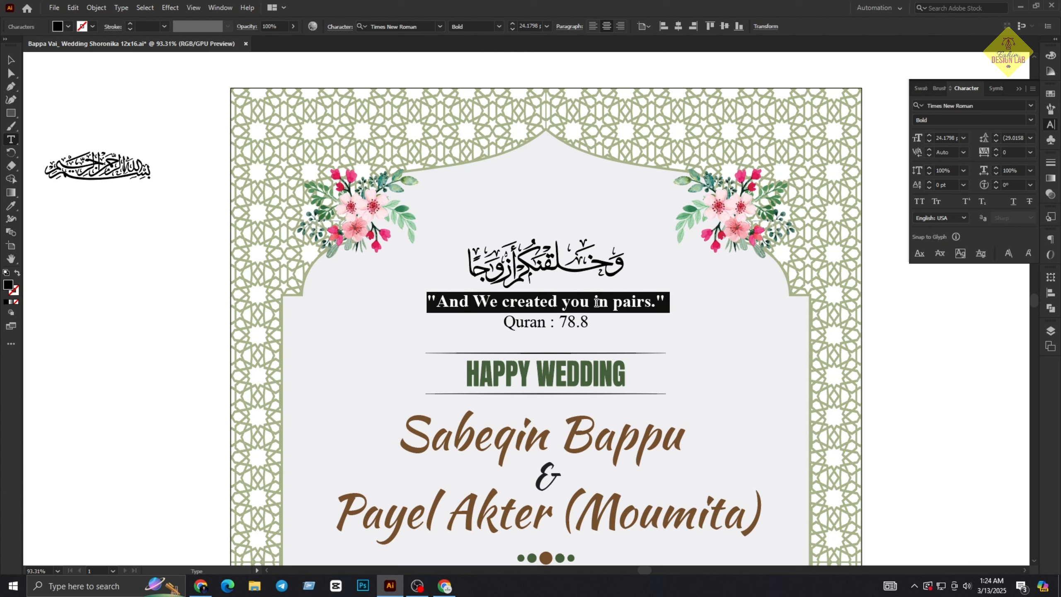
pyautogui.click(597, 302)
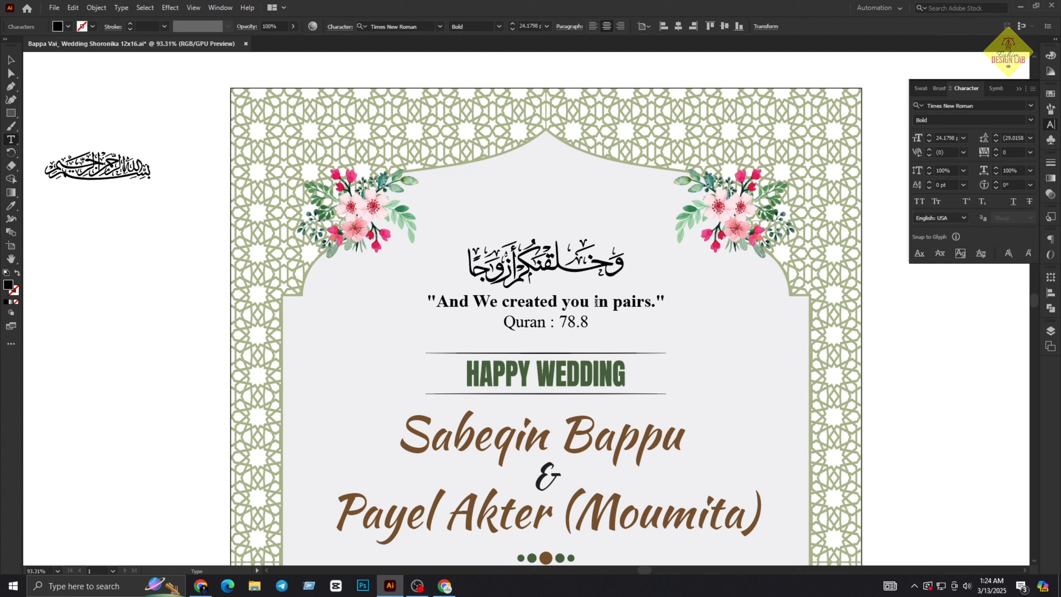
pyautogui.tripleClick(555, 305)
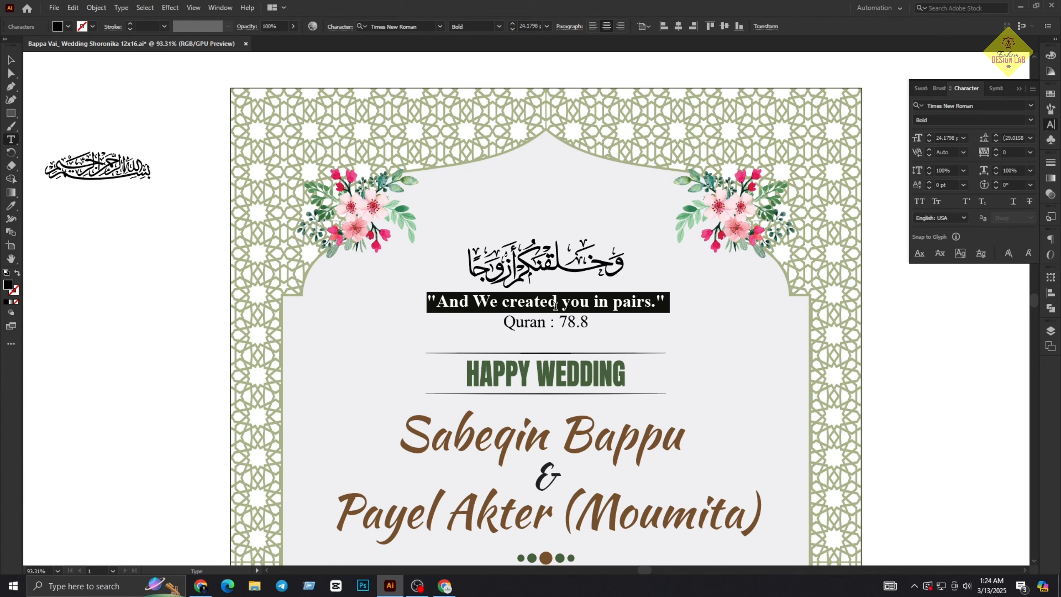
pyautogui.click(11, 59)
pyautogui.click(66, 88)
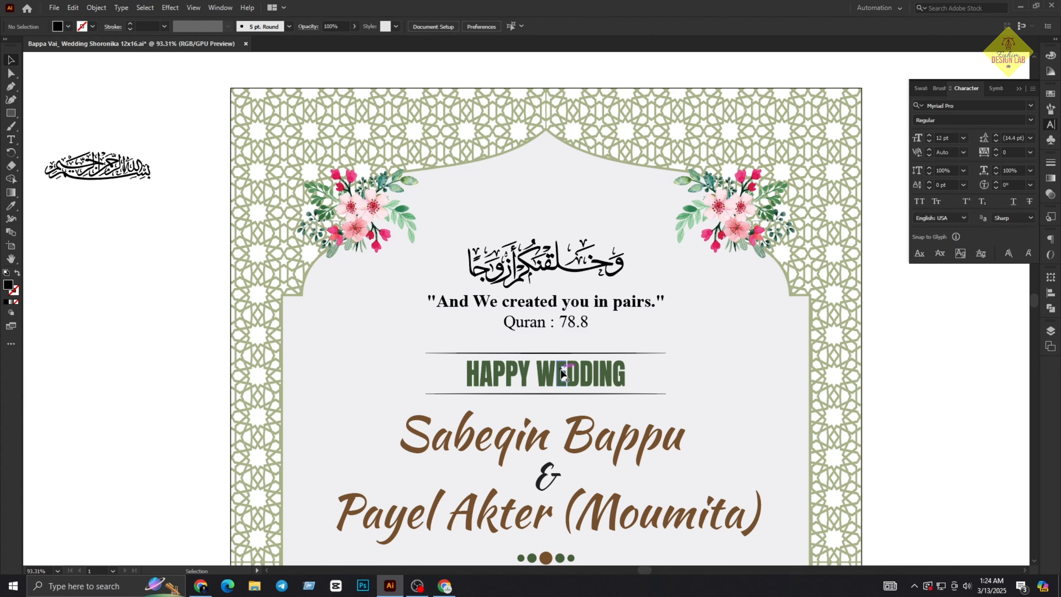
# - Examine the HAPPY WEDDING heading and the tapered lines above and below it
pyautogui.click(562, 373)
pyautogui.scroll(1, 626, 389)
pyautogui.scroll(-2, 652, 389)
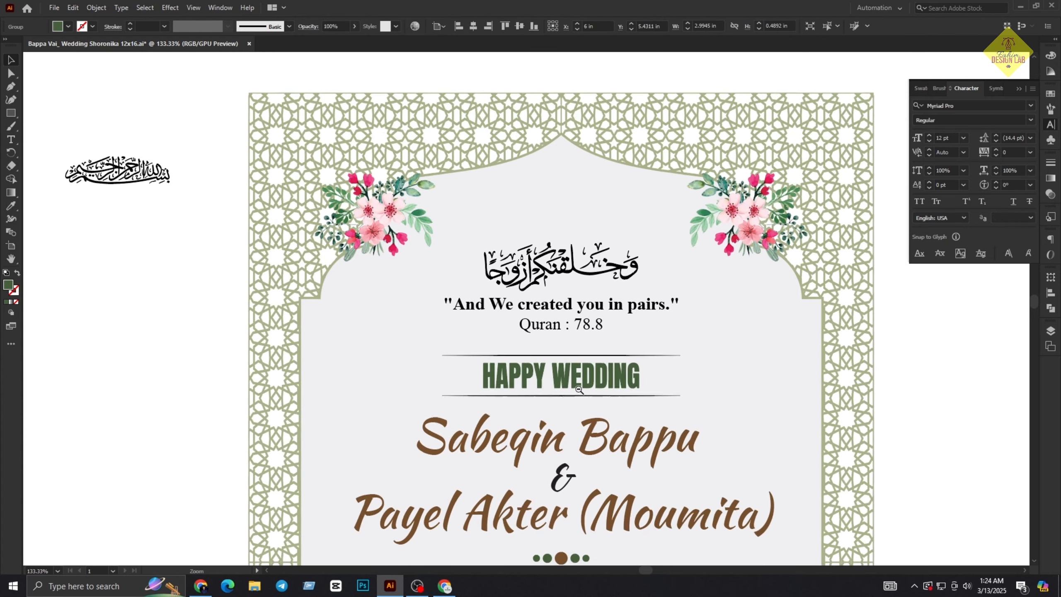
pyautogui.click(948, 445)
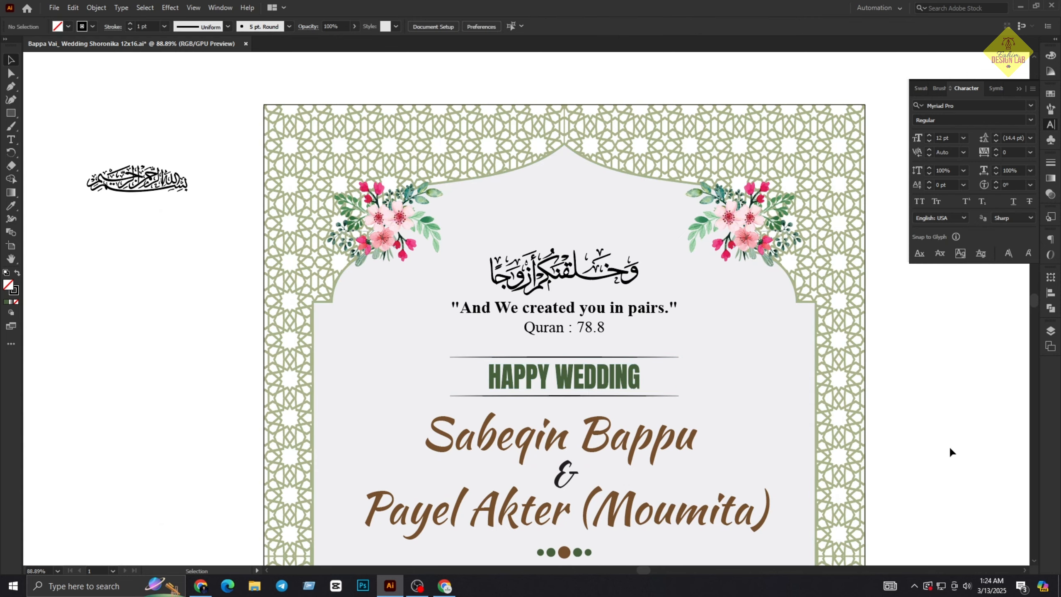
pyautogui.press('z')
pyautogui.moveTo(655, 421); pyautogui.dragTo(422, 334)
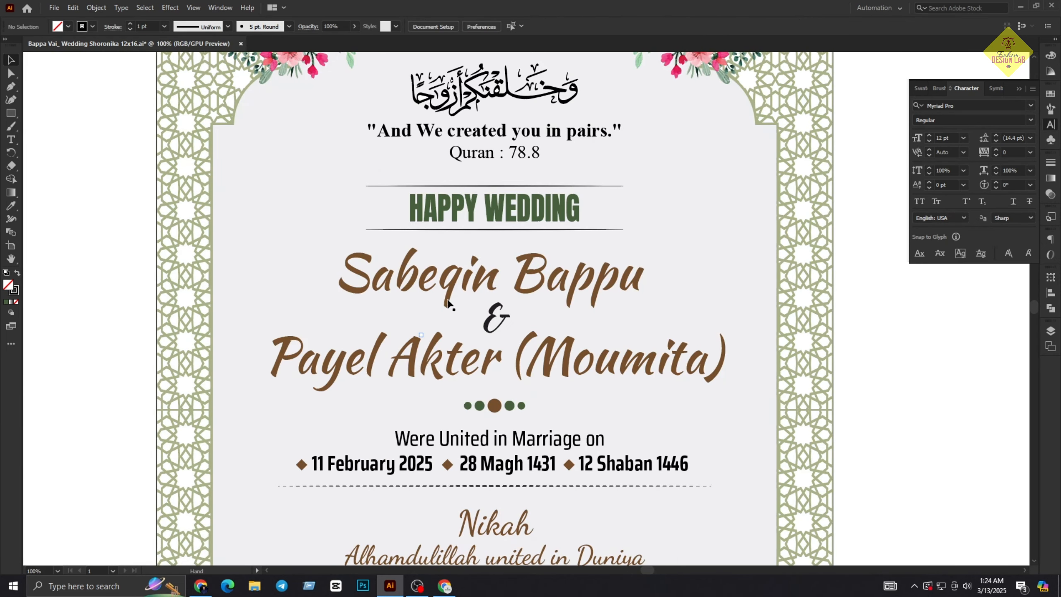
pyautogui.click(509, 236)
pyautogui.moveTo(509, 236)
pyautogui.mouseDown()
pyautogui.moveTo(512, 255)
pyautogui.moveTo(497, 236)
pyautogui.mouseUp()
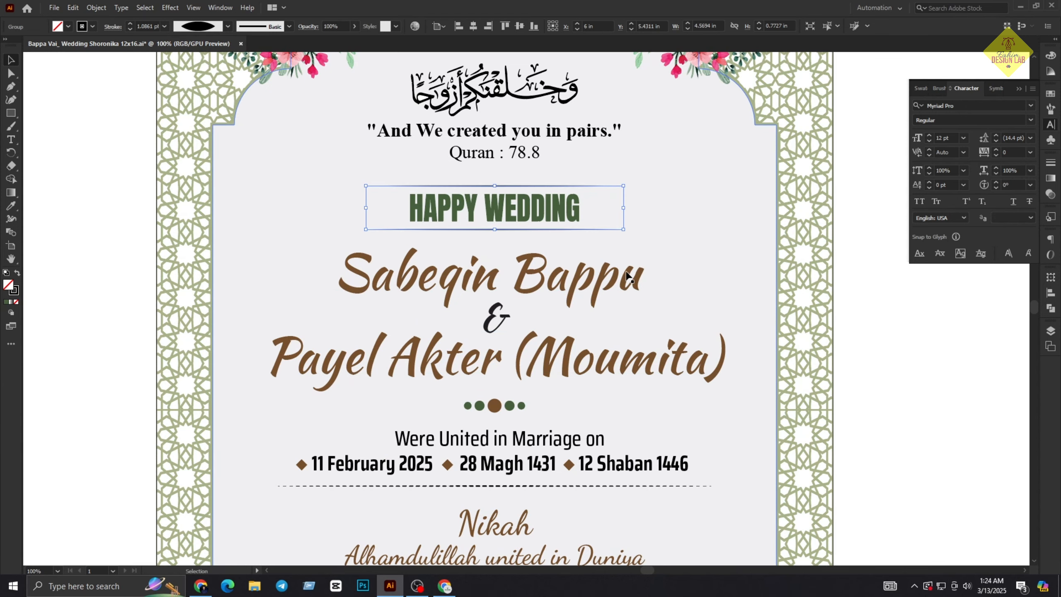
pyautogui.click(69, 155)
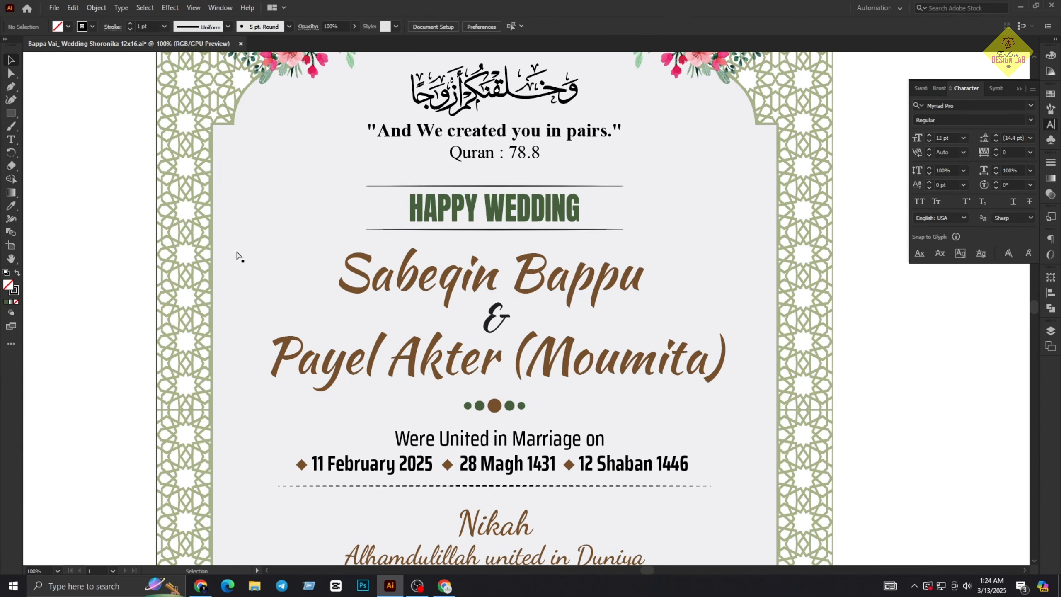
# - Draw a horizontal line segment about 2.2 in long on the canvas beside the card and set its stroke to 4 pt
pyautogui.moveTo(163, 211); pyautogui.dragTo(204, 219)
pyautogui.click(11, 113)
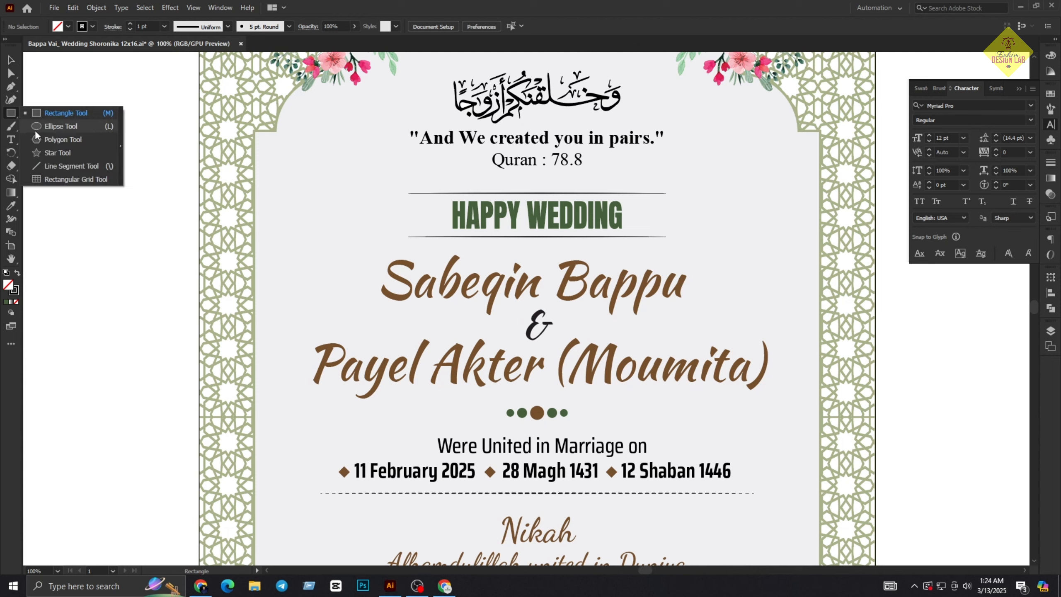
pyautogui.click(46, 166)
pyautogui.moveTo(75, 186); pyautogui.dragTo(200, 186)
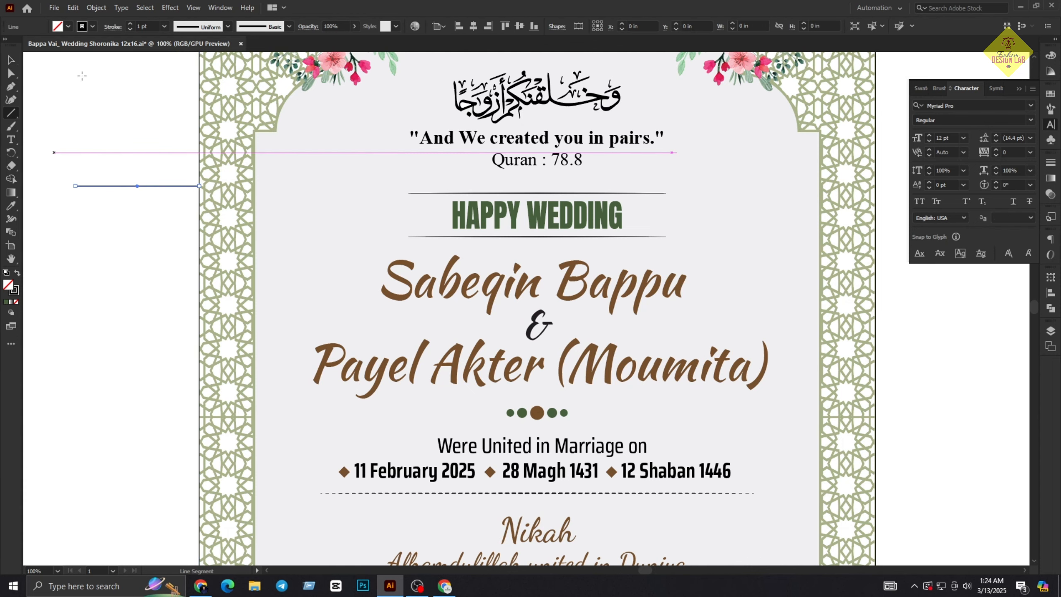
pyautogui.click(130, 24)
pyautogui.click(130, 23)
pyautogui.click(129, 24)
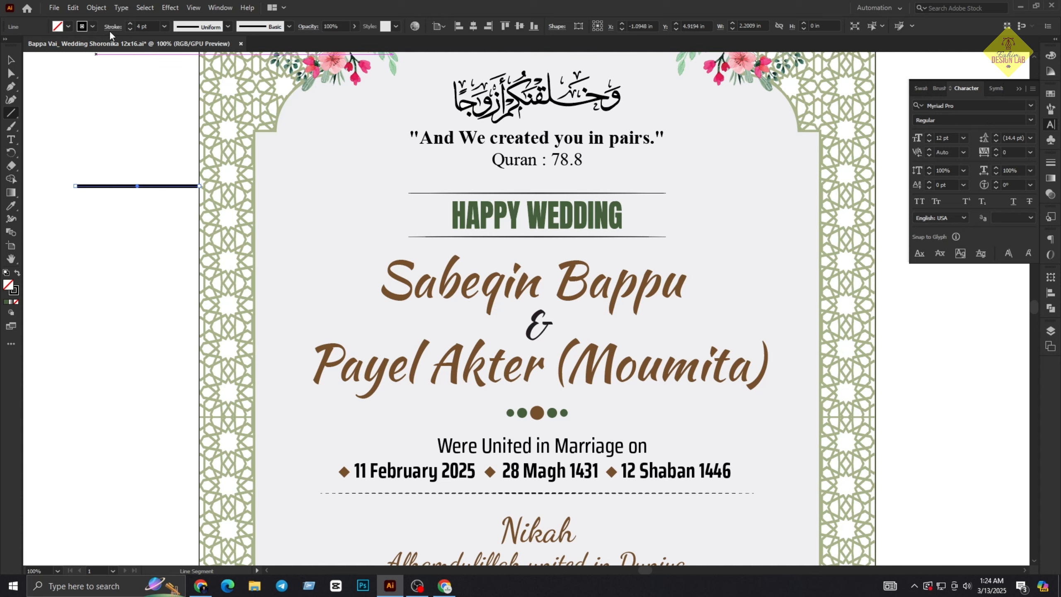
# - Apply Width Profile 1 to the line's stroke so both ends taper, deselect it and inspect its shape up close
pyautogui.click(111, 27)
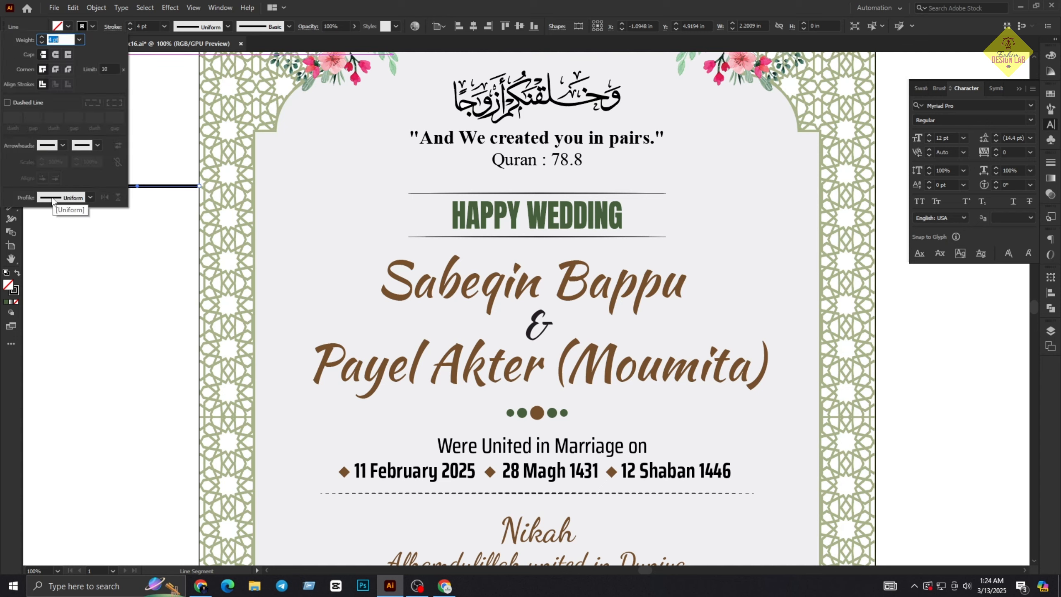
pyautogui.click(53, 199)
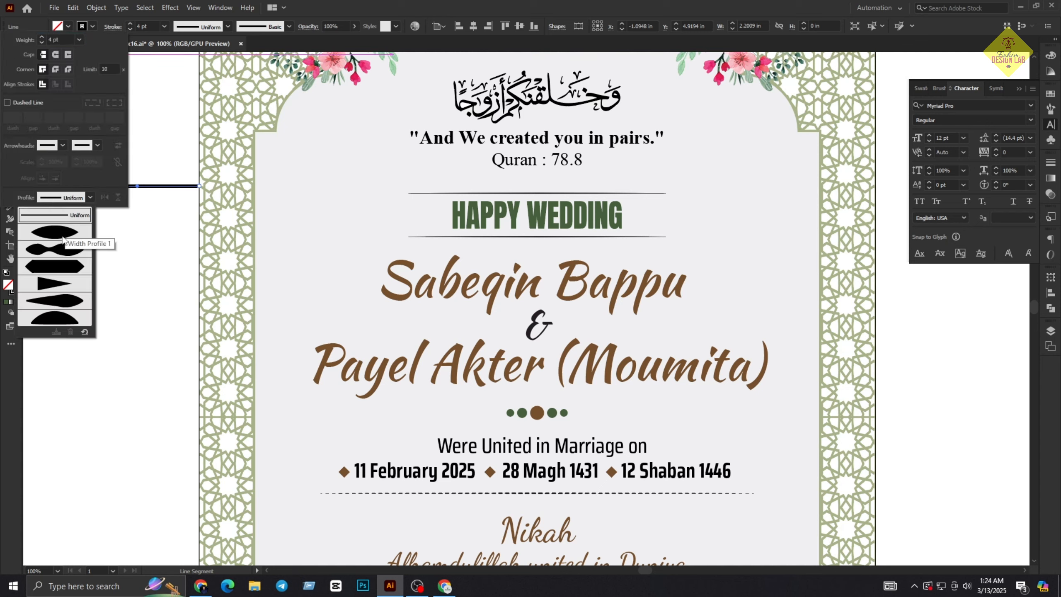
pyautogui.click(63, 240)
pyautogui.click(134, 243)
pyautogui.click(12, 60)
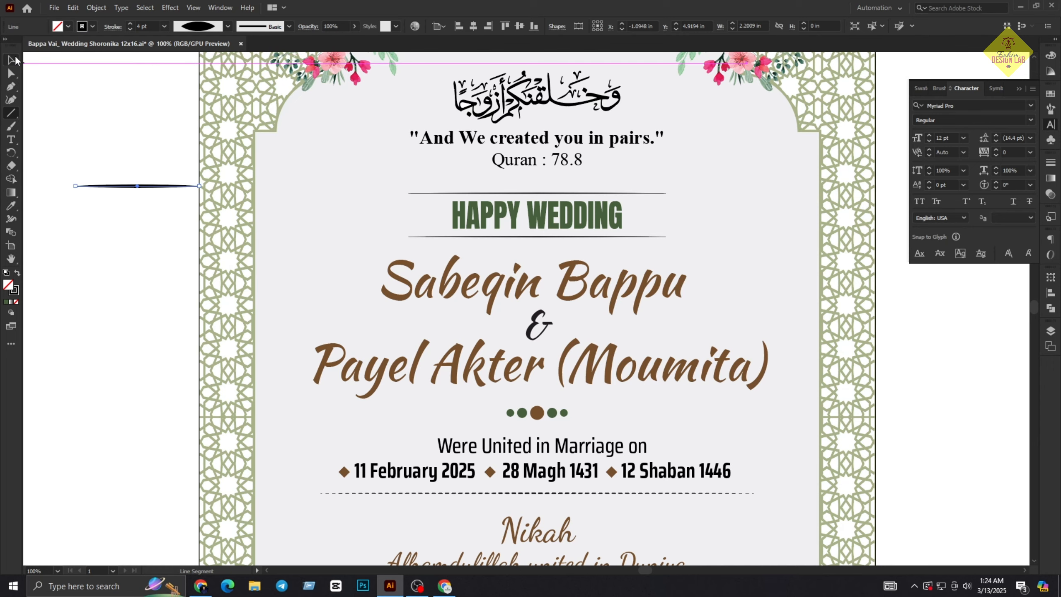
pyautogui.click(184, 197)
pyautogui.moveTo(115, 179)
pyautogui.mouseDown()
pyautogui.moveTo(319, 216)
pyautogui.moveTo(474, 277)
pyautogui.mouseUp()
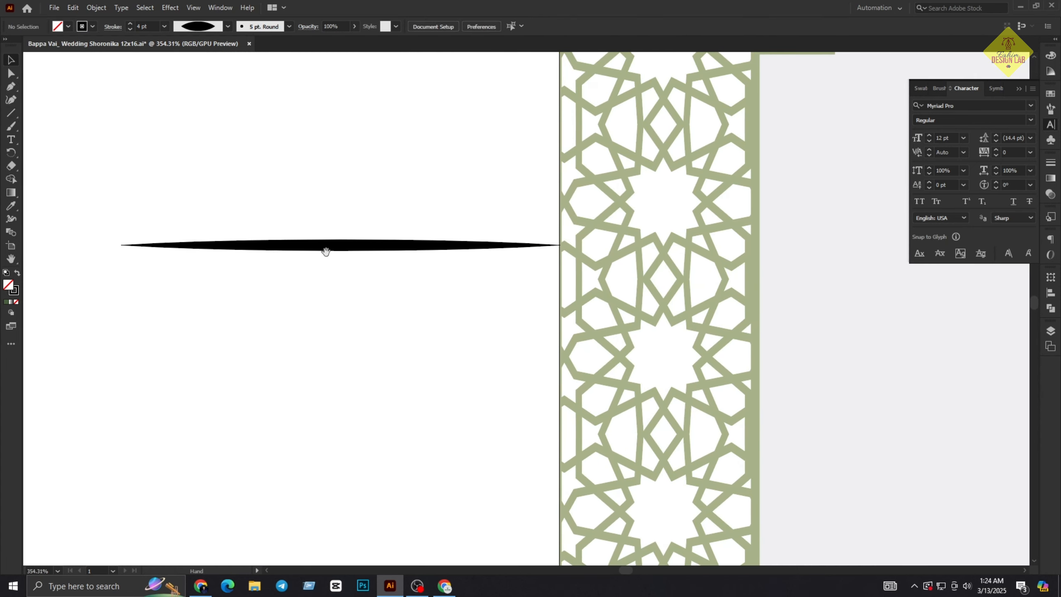
pyautogui.moveTo(319, 250); pyautogui.dragTo(257, 213)
pyautogui.click(296, 263)
pyautogui.moveTo(407, 266); pyautogui.dragTo(310, 257)
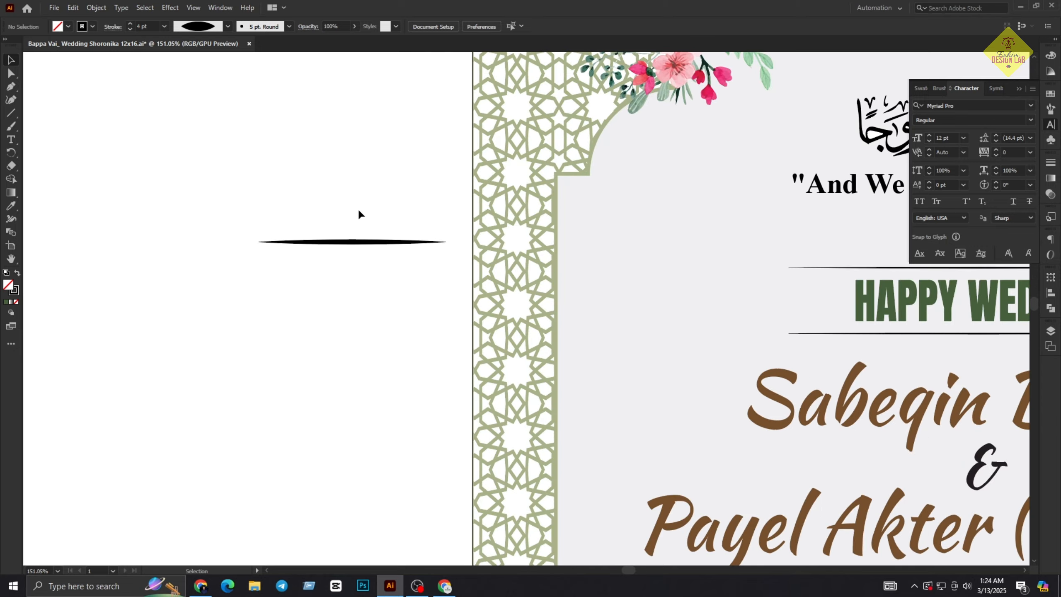
# - Delete the tapered practice line drawn on the canvas beside the card
pyautogui.click(374, 241)
pyautogui.press('Delete')
pyautogui.moveTo(539, 324); pyautogui.dragTo(9, 166)
pyautogui.scroll(-3, 481, 332)
# - Highlight the first name line below the HAPPY WEDDING heading and copy its font name, Kaushan Script
pyautogui.click(481, 333)
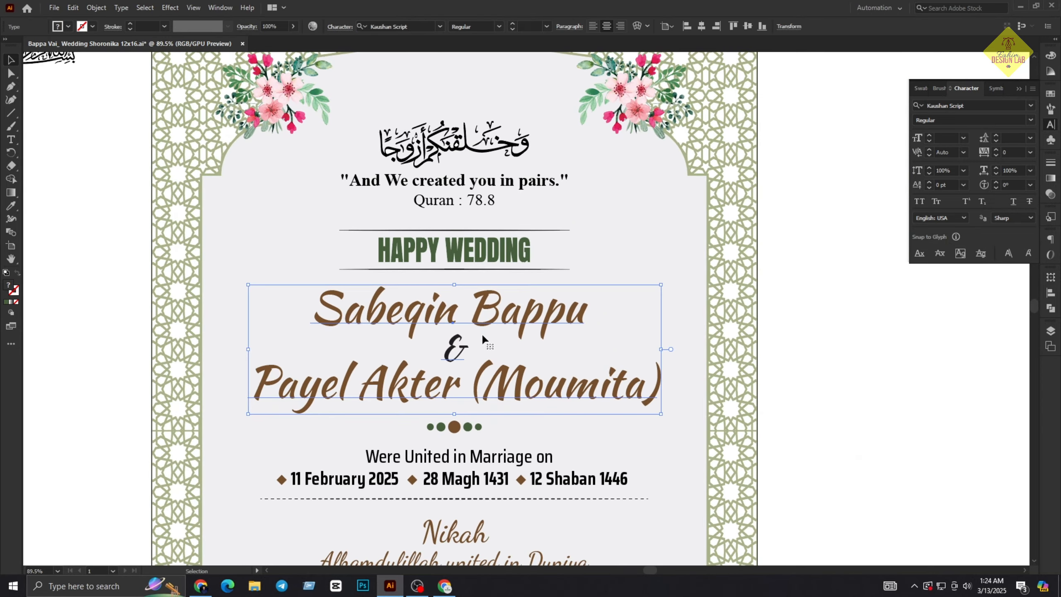
pyautogui.click(11, 139)
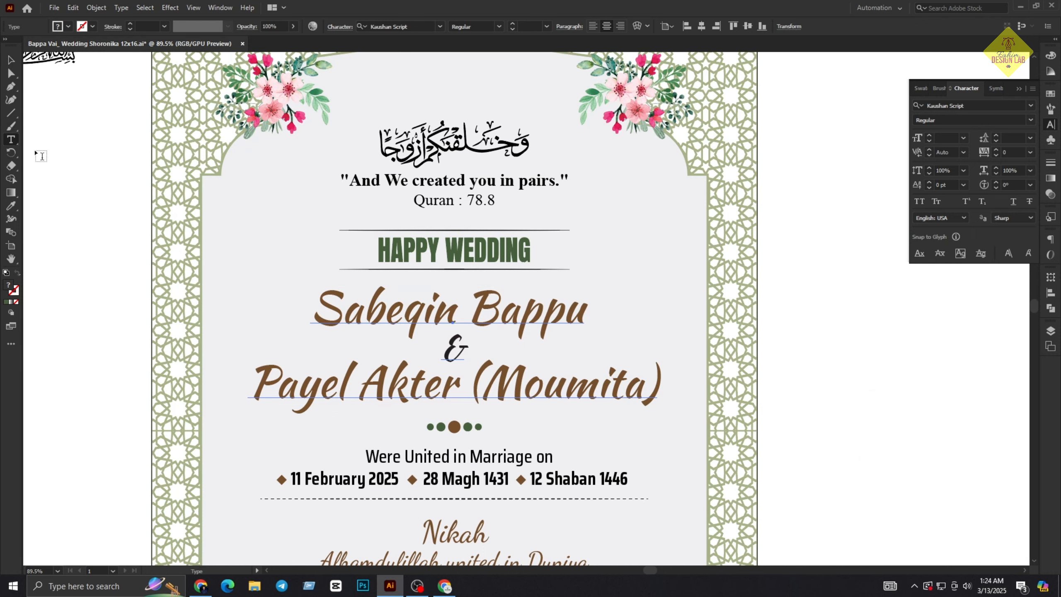
pyautogui.tripleClick(373, 313)
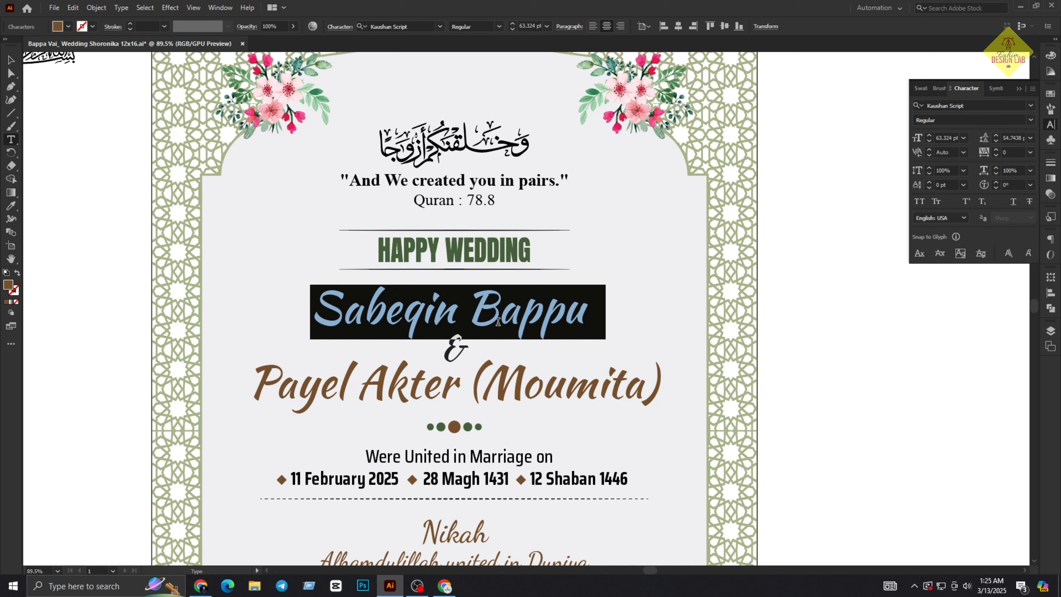
pyautogui.click(945, 105)
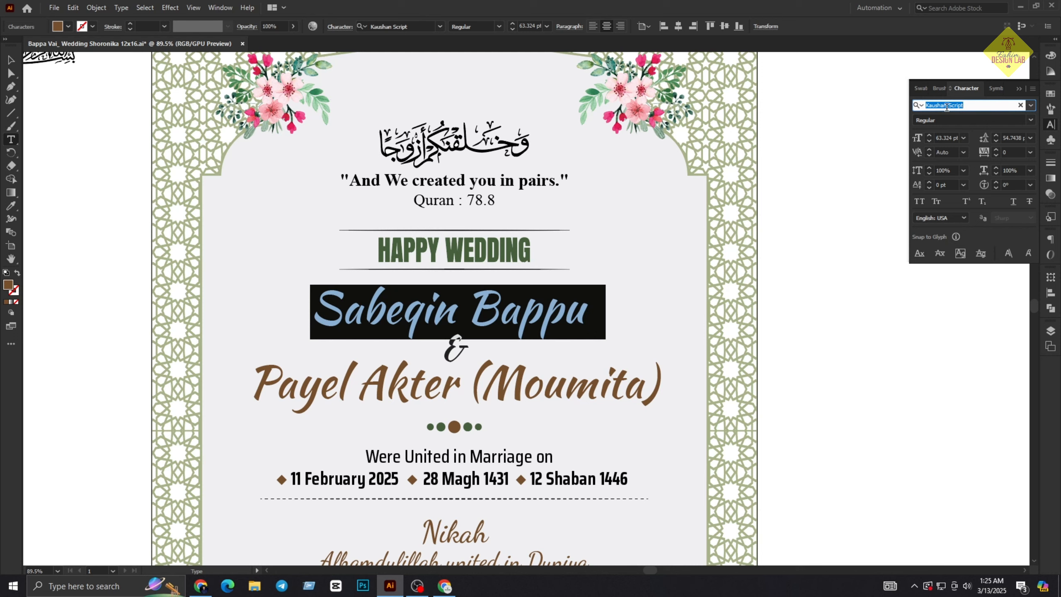
pyautogui.click(518, 316)
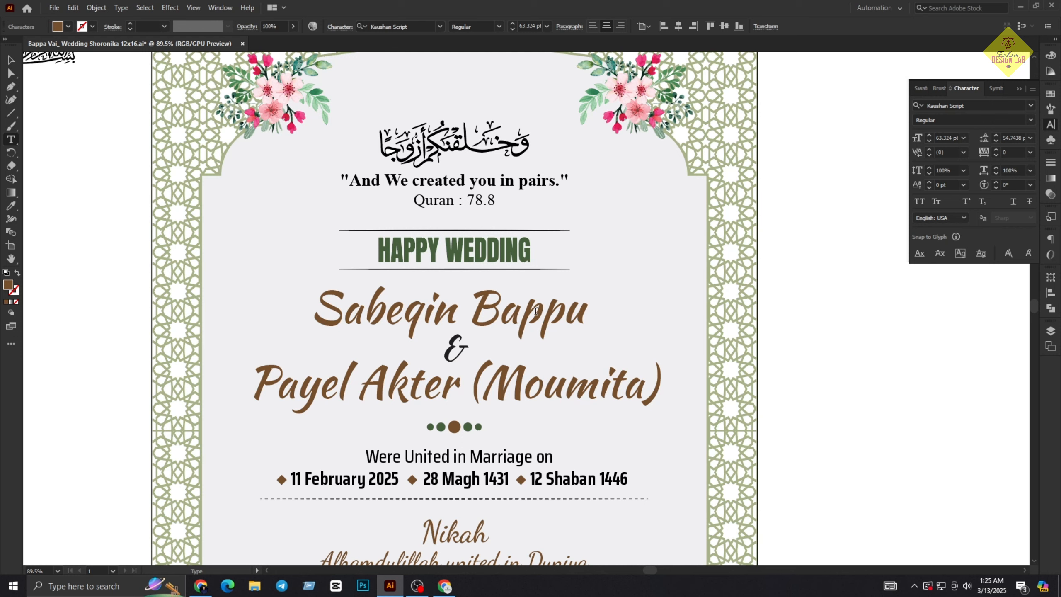
pyautogui.tripleClick(536, 311)
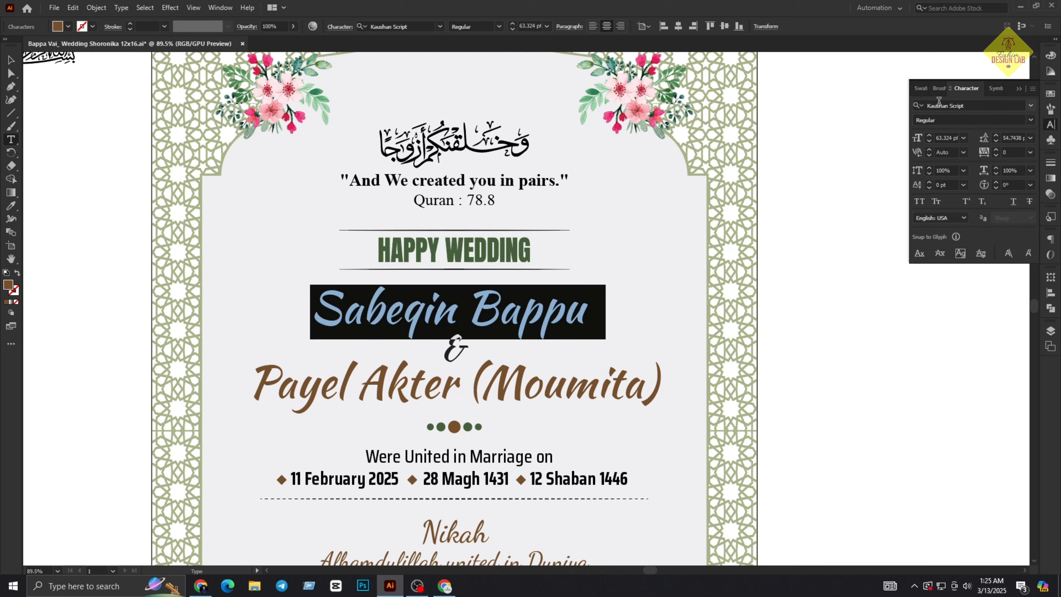
pyautogui.click(939, 101)
pyautogui.hotkey('ctrl', 'c')
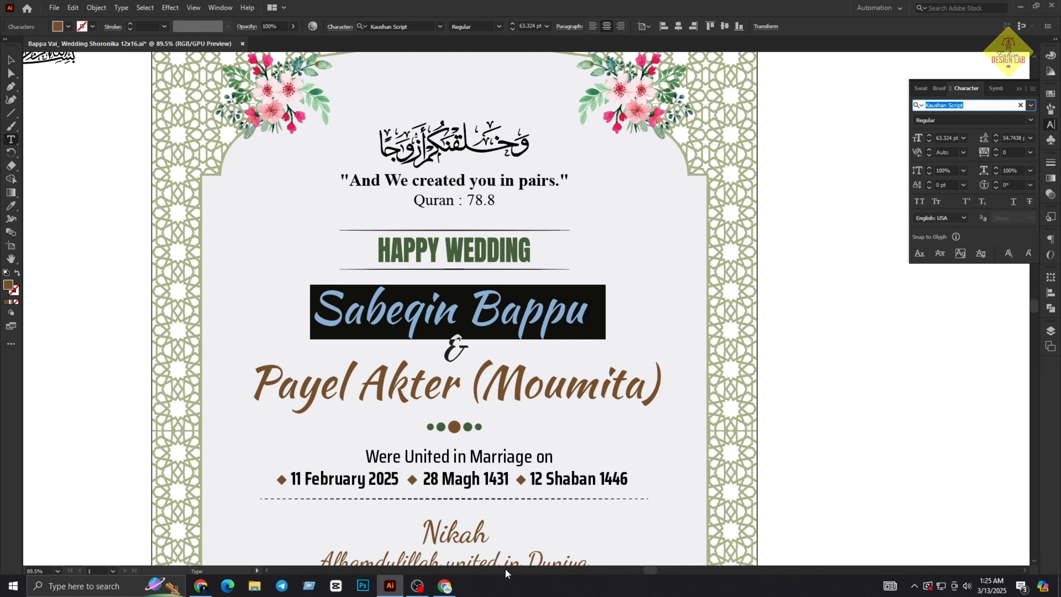
# - Switch to Chrome, search Google for "Kaushan Script font" and get the font from its Google Fonts page
pyautogui.click(444, 586)
pyautogui.click(267, 36)
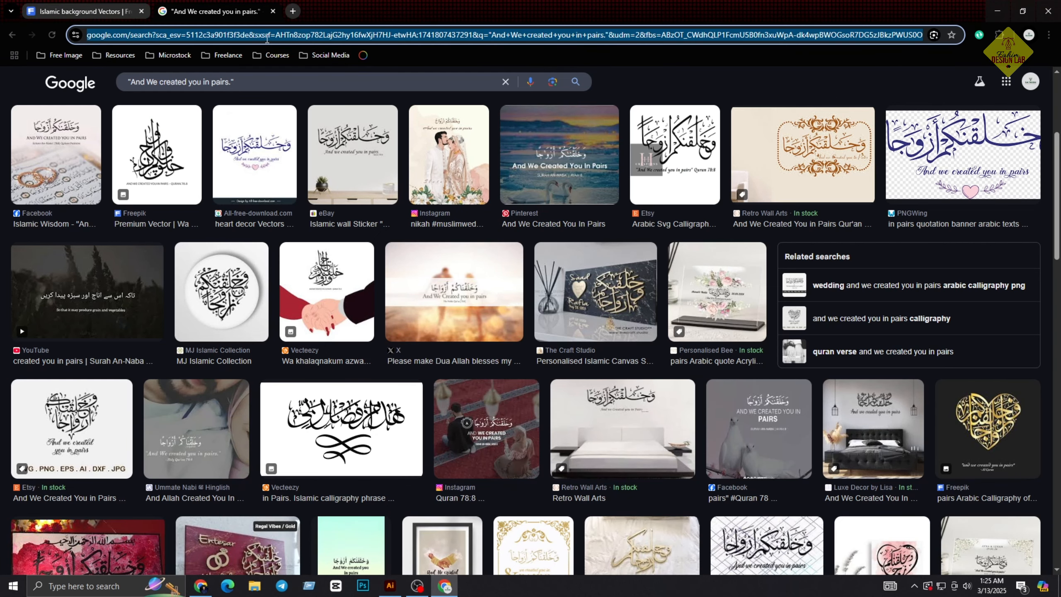
pyautogui.hotkey('ctrl', 'v')
pyautogui.write('font')
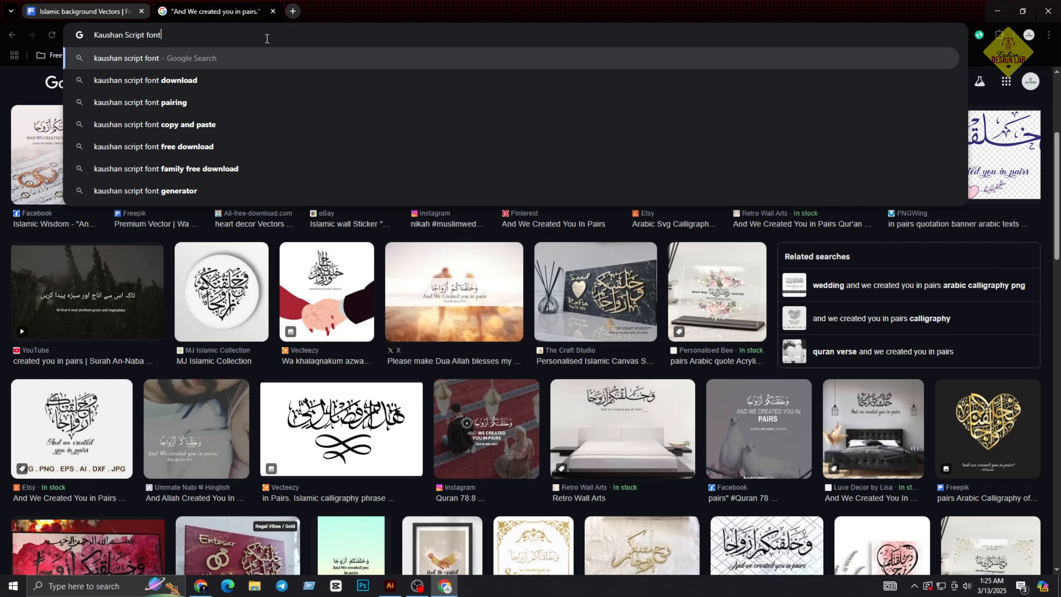
pyautogui.press('Return')
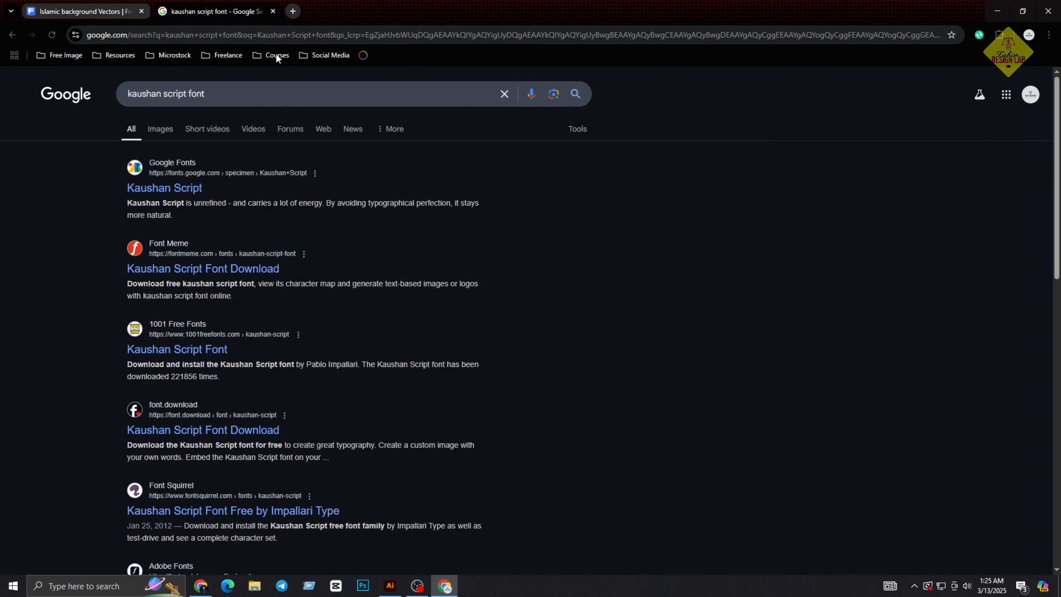
pyautogui.click(173, 188)
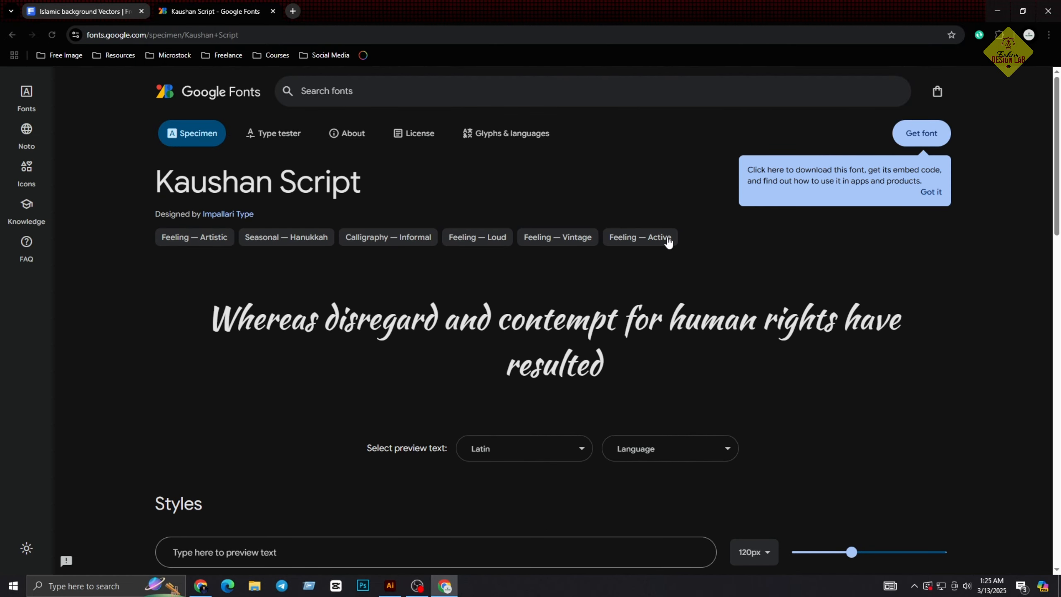
pyautogui.click(946, 138)
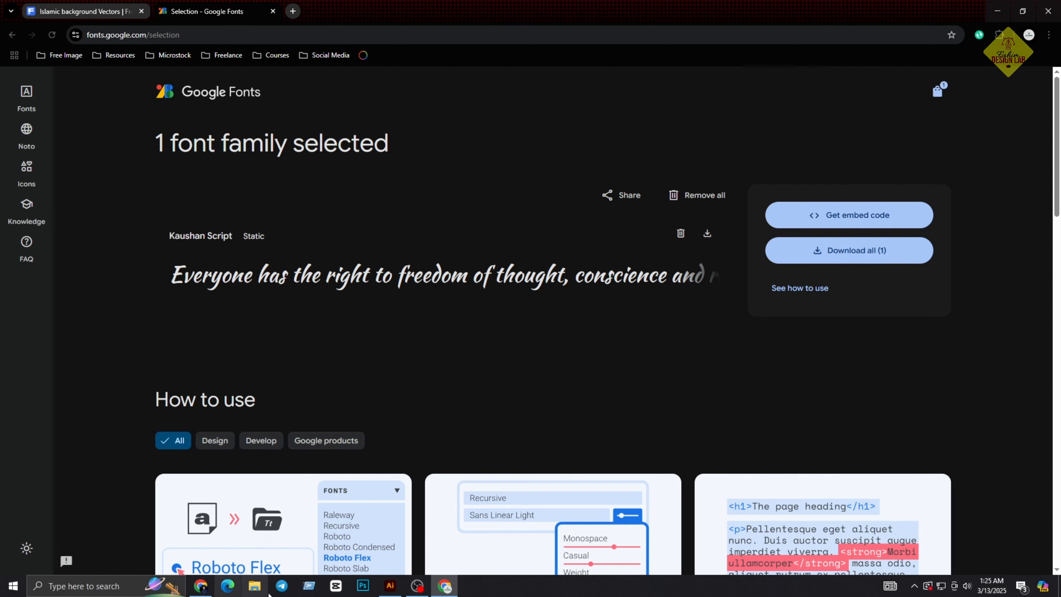
# - Switch to Illustrator, exit the name text and examine the five-dot divider group below the couple's names
pyautogui.click(390, 585)
pyautogui.click(516, 328)
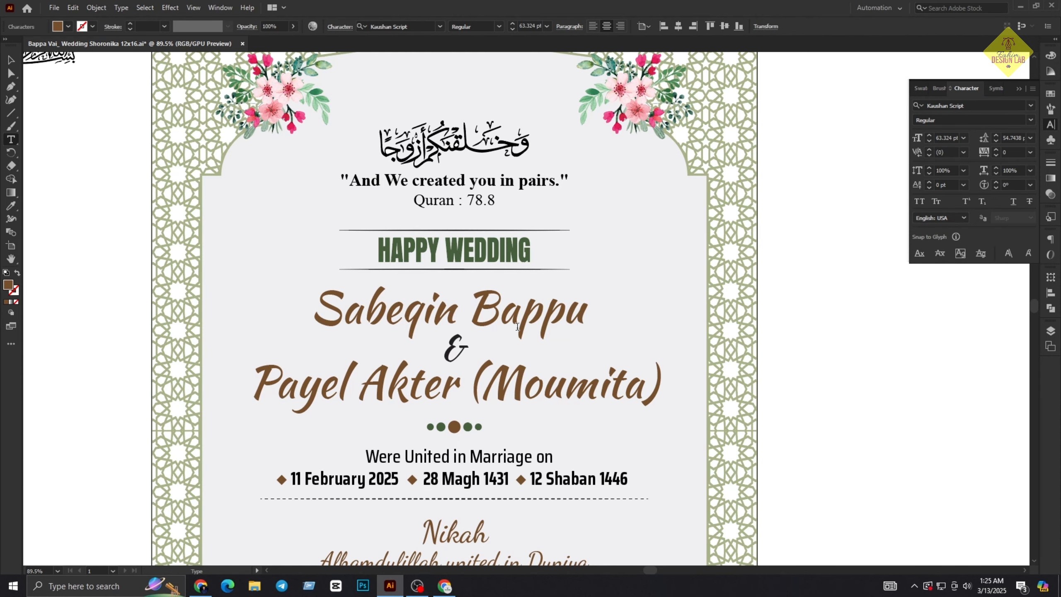
pyautogui.scroll(-3, 495, 330)
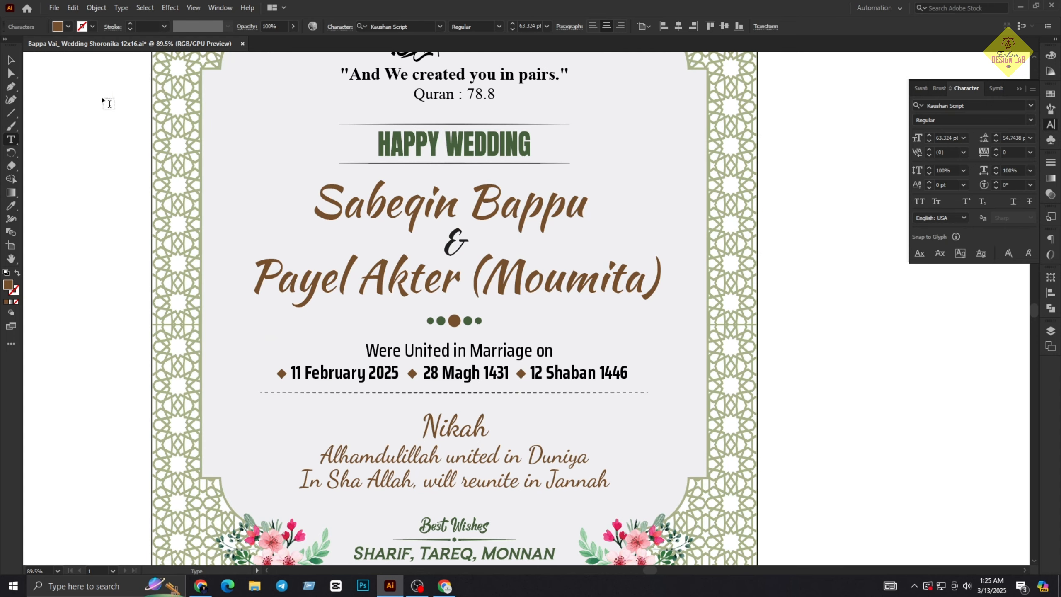
pyautogui.click(11, 59)
pyautogui.click(88, 183)
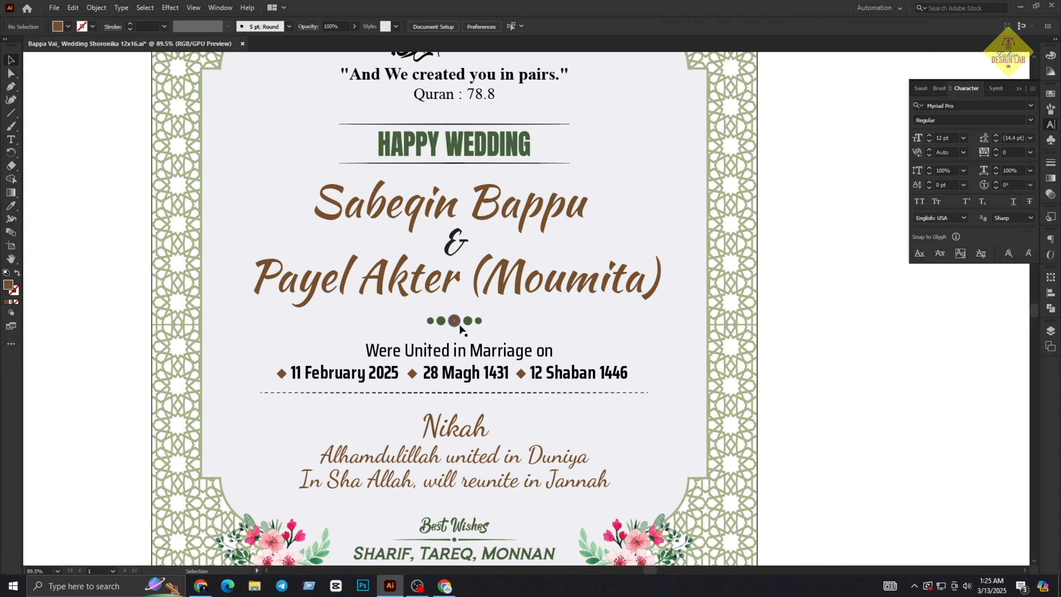
pyautogui.click(457, 324)
pyautogui.click(932, 418)
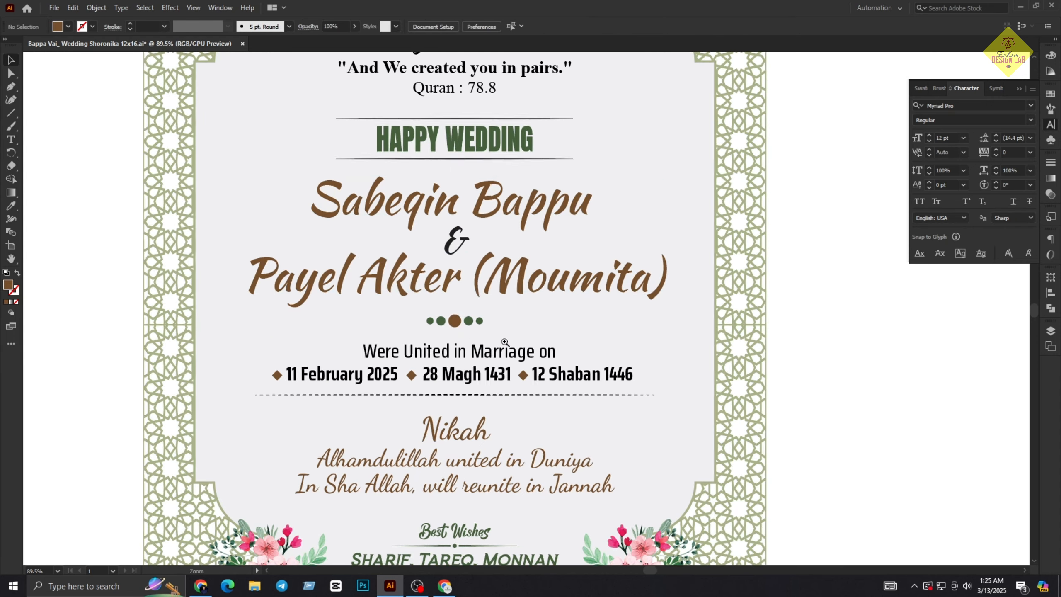
pyautogui.scroll(3, 441, 318)
pyautogui.click(472, 330)
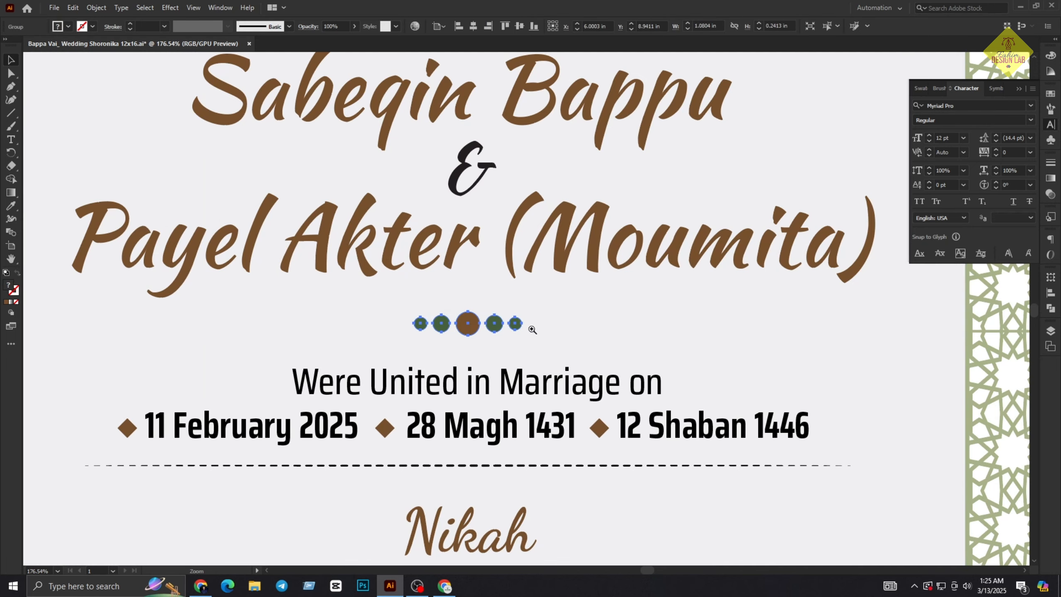
pyautogui.moveTo(531, 329); pyautogui.dragTo(422, 307)
pyautogui.click(896, 398)
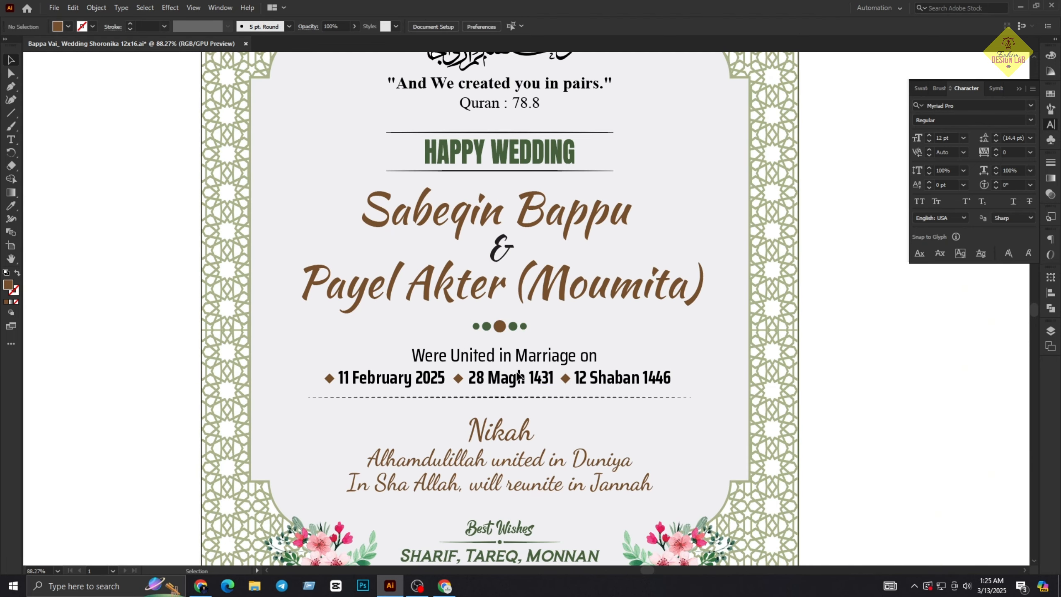
# - Try to move the "Were United in Marriage on" date block slightly upward
pyautogui.click(505, 363)
pyautogui.moveTo(517, 359); pyautogui.dragTo(515, 343)
pyautogui.hotkey('ctrl', 'z')
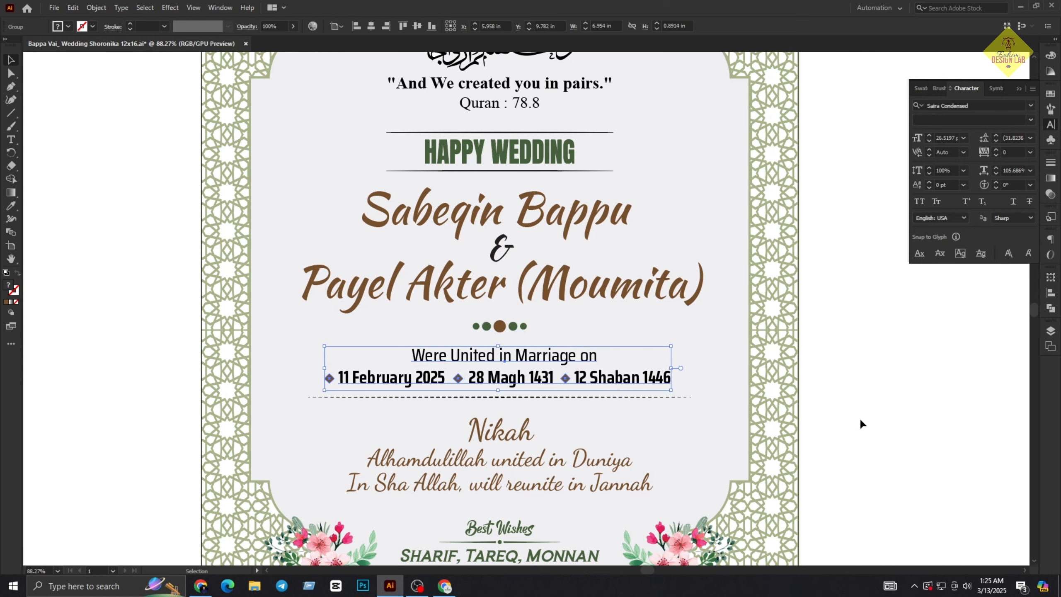
pyautogui.click(865, 426)
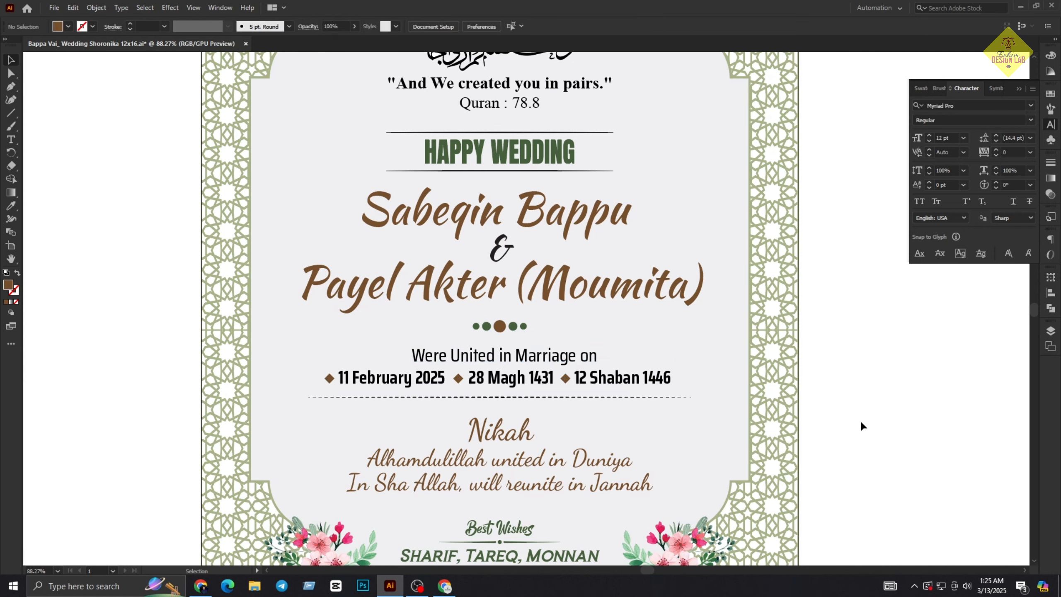
# - Move the Nikah text block slightly closer to the dashed line and centre it horizontally
pyautogui.moveTo(577, 416); pyautogui.dragTo(600, 322)
pyautogui.click(507, 336)
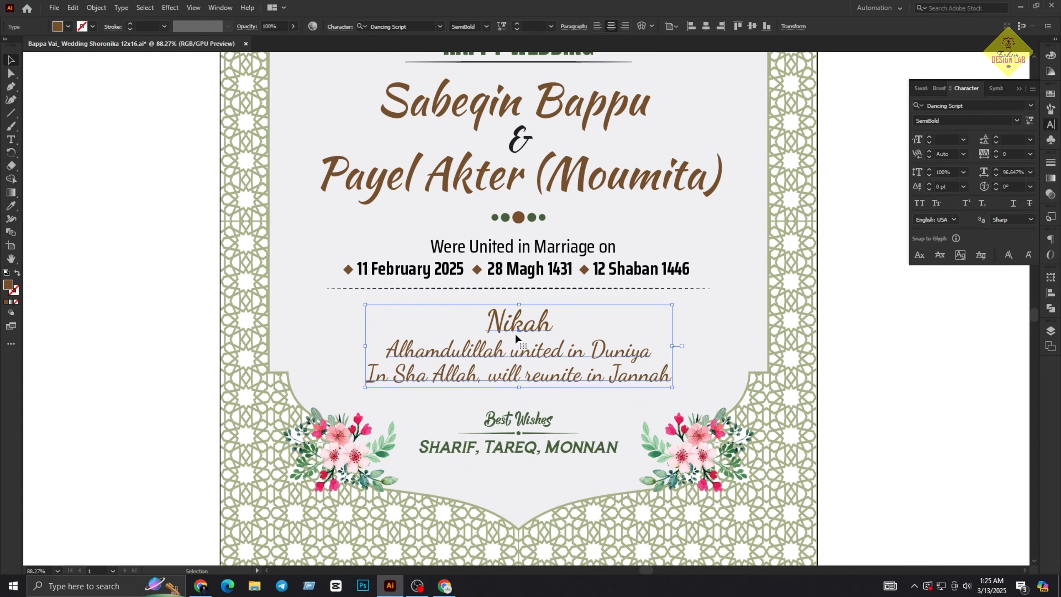
pyautogui.moveTo(507, 334); pyautogui.dragTo(495, 315)
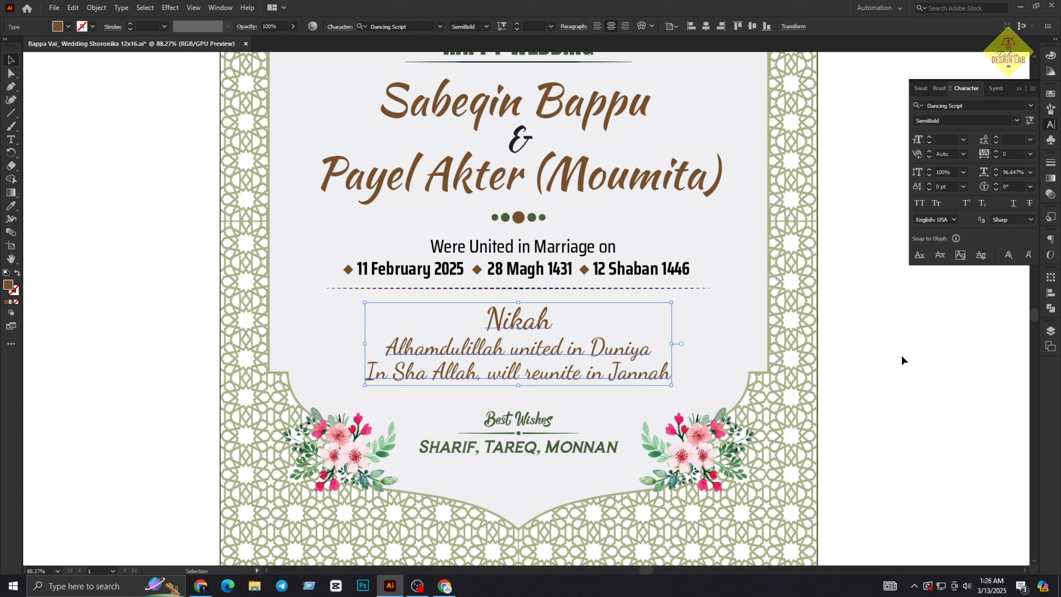
pyautogui.click(701, 30)
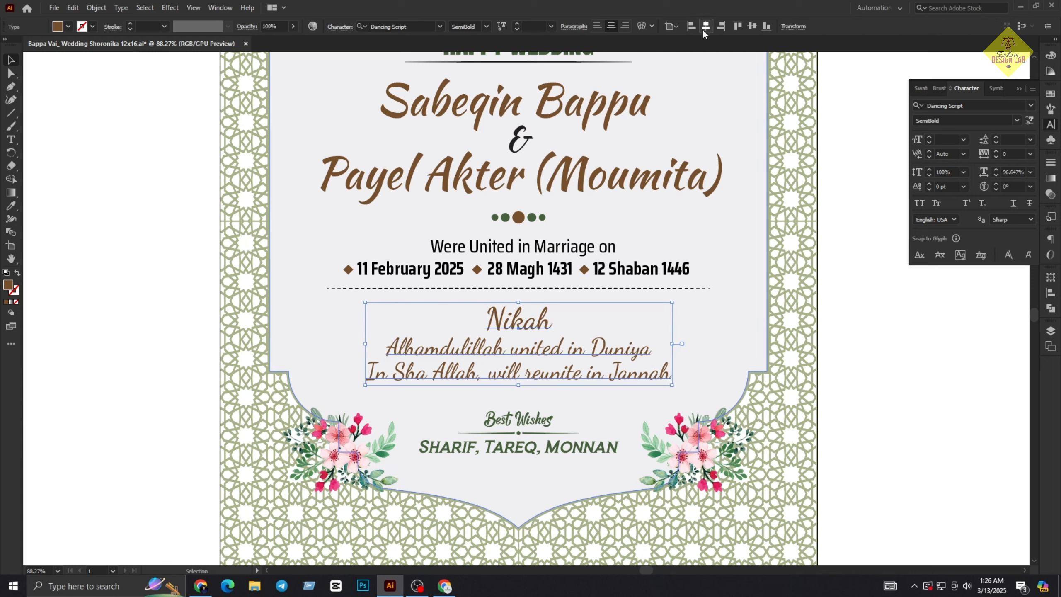
pyautogui.click(683, 377)
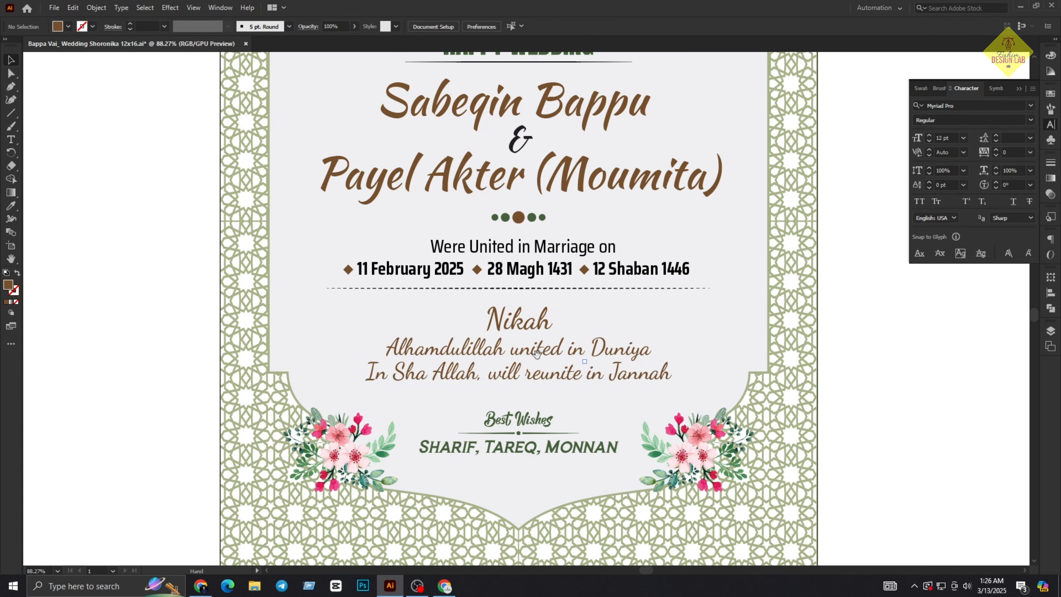
# - Nudge the Nikah text block down by two increments and deselect it
pyautogui.moveTo(537, 354); pyautogui.dragTo(551, 335)
pyautogui.click(562, 330)
pyautogui.press('Down')
pyautogui.press('Down')
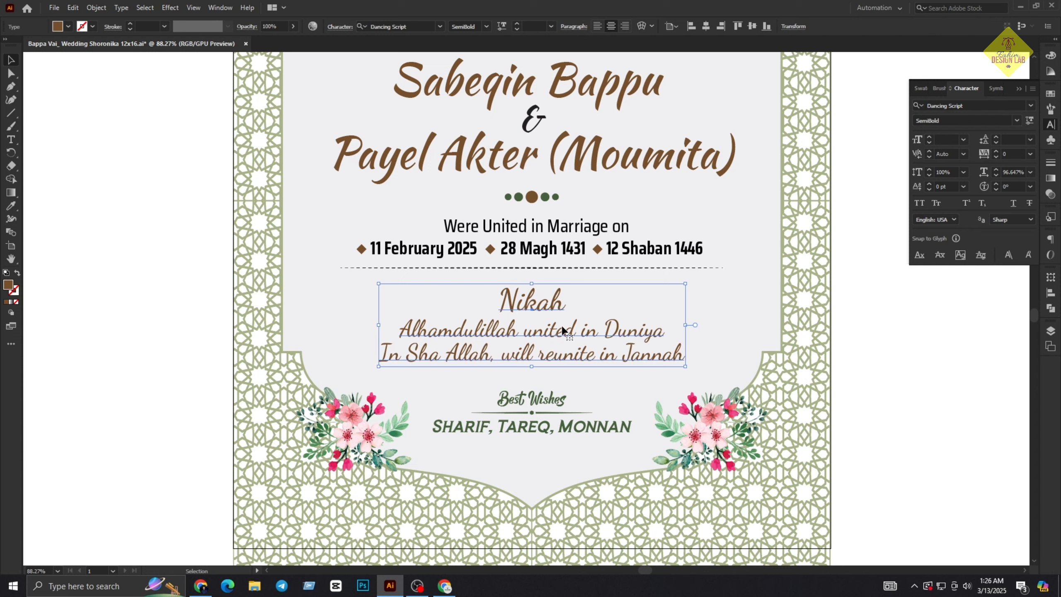
pyautogui.click(927, 432)
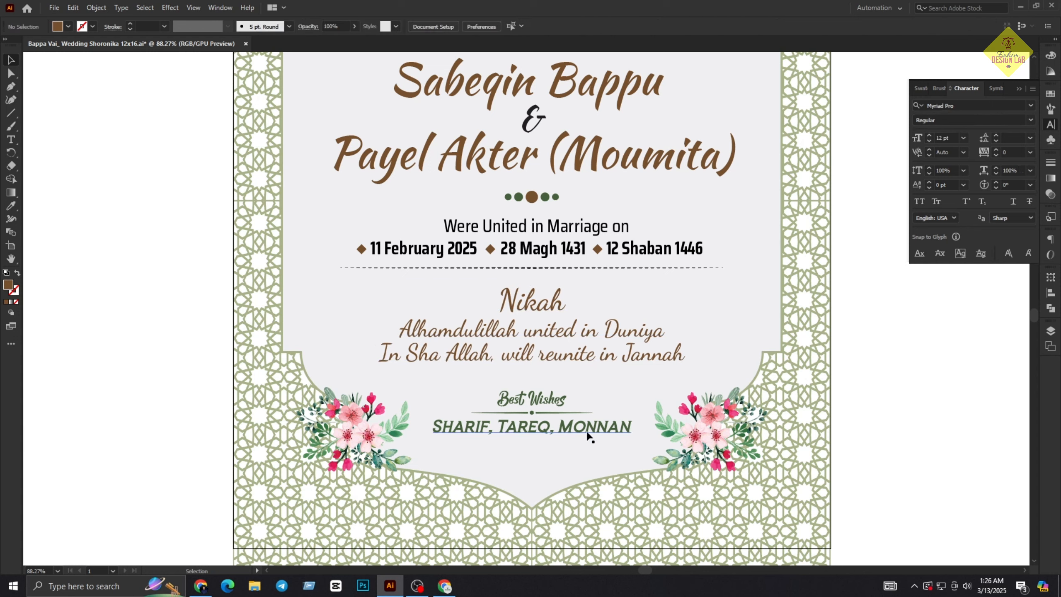
# - Examine the Best Wishes lettering, the names line beneath it and the patterned lower end of the card
pyautogui.click(561, 431)
pyautogui.click(539, 401)
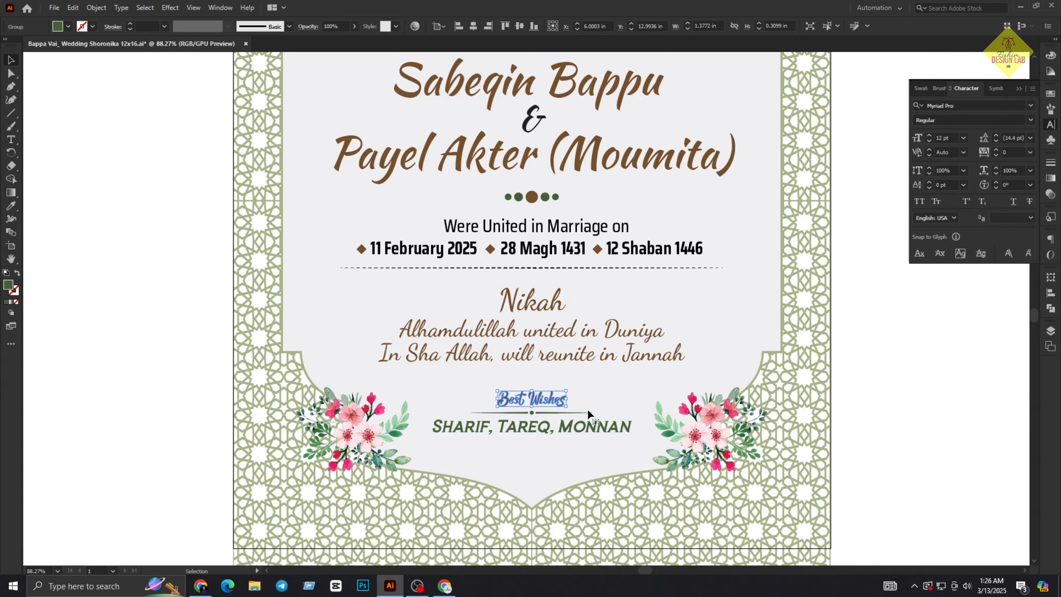
pyautogui.hotkey('ctrl', 'space')
pyautogui.moveTo(527, 516); pyautogui.dragTo(521, 169)
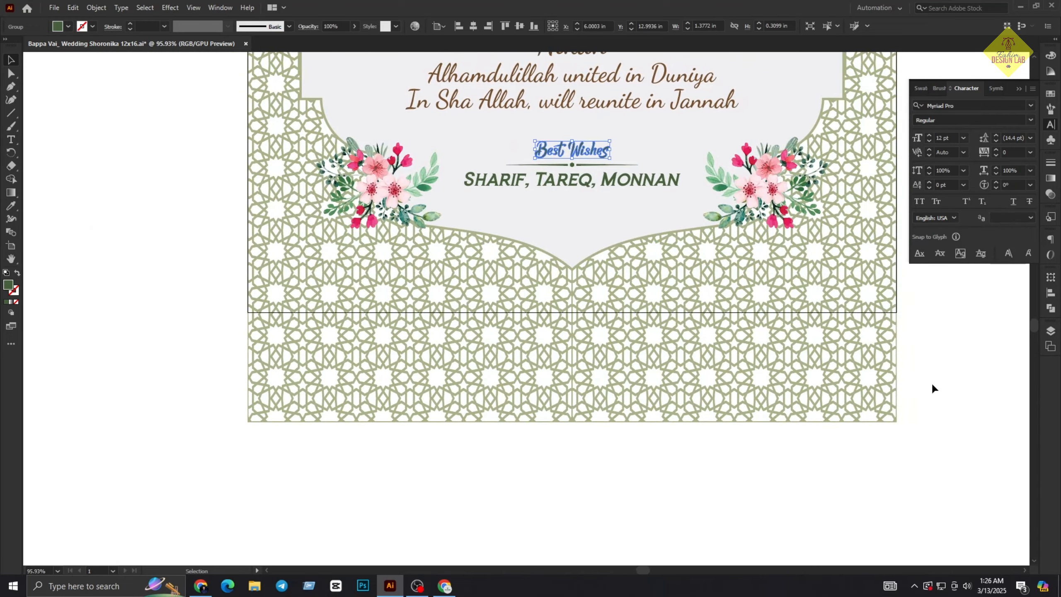
pyautogui.click(934, 373)
pyautogui.press('space')
pyautogui.moveTo(582, 227); pyautogui.dragTo(547, 336)
pyautogui.click(555, 293)
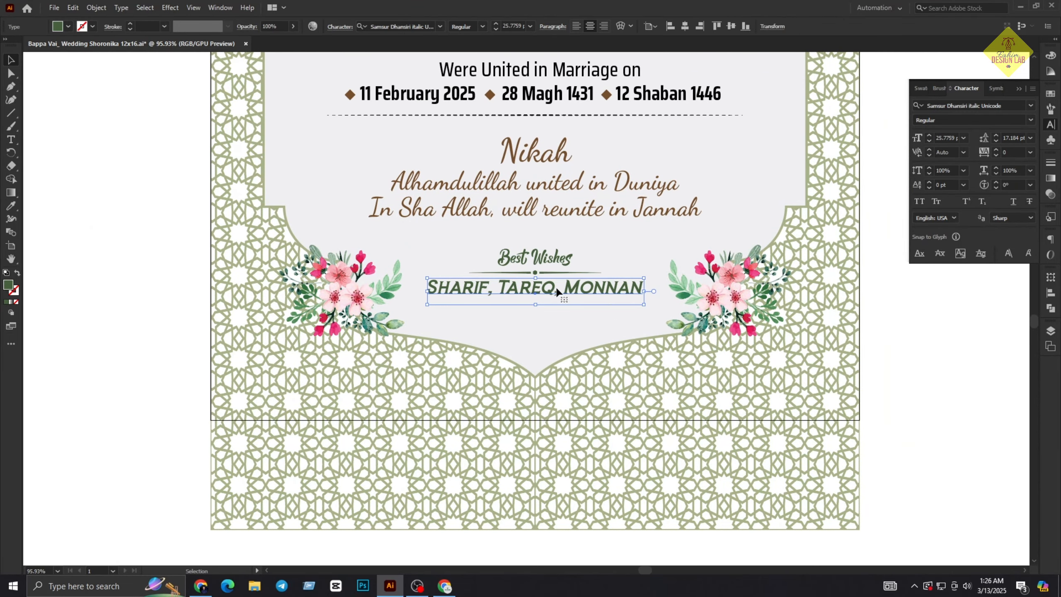
pyautogui.click(918, 408)
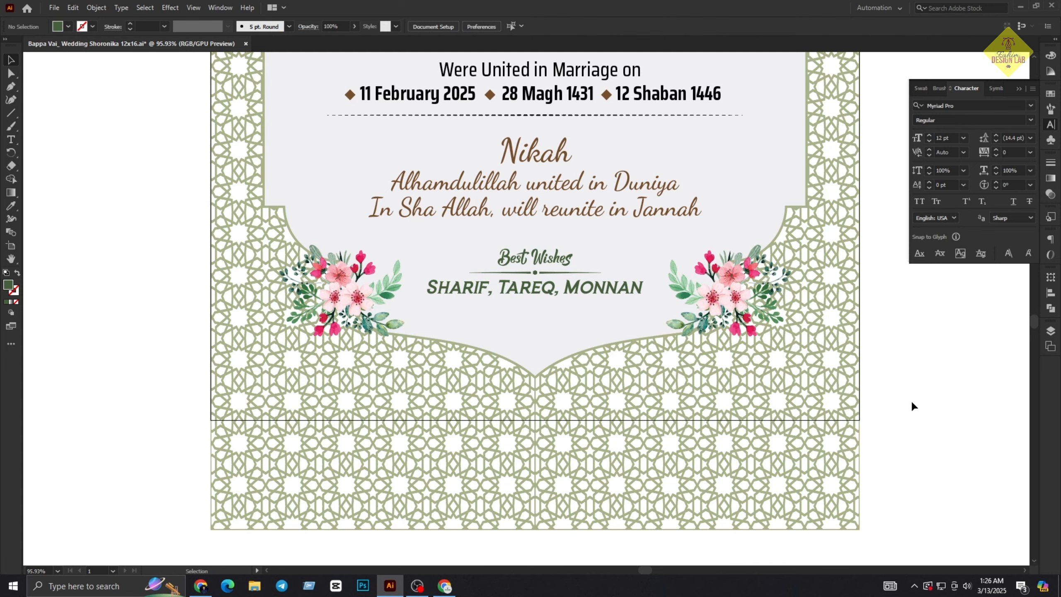
# - Examine the layout of the whole card
pyautogui.hotkey('ctrl', 'space')
pyautogui.moveTo(911, 400); pyautogui.dragTo(611, 403)
pyautogui.moveTo(757, 412); pyautogui.dragTo(731, 404)
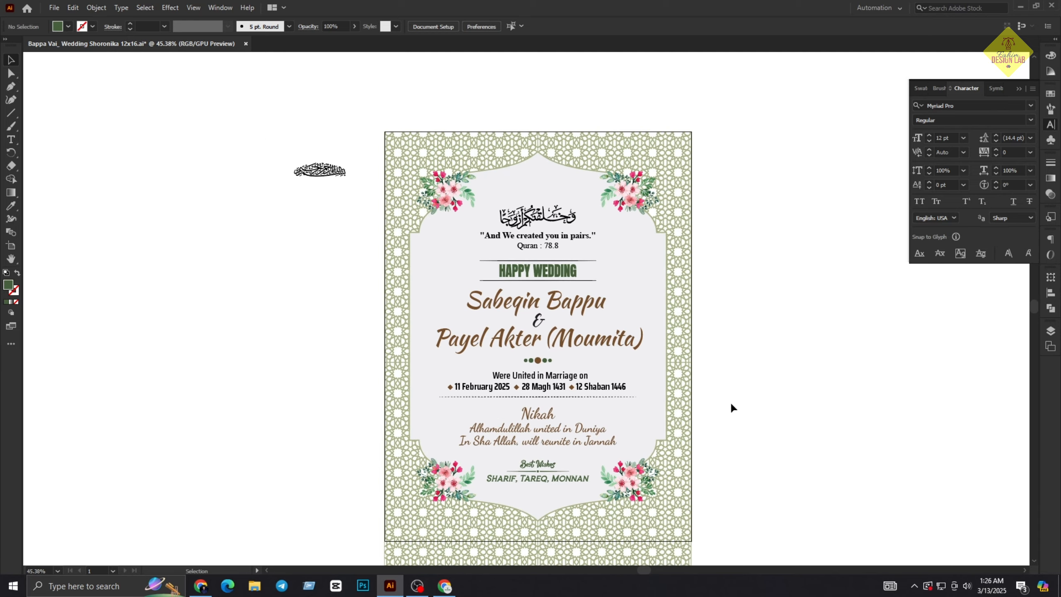
pyautogui.hotkey('ctrl', 'a')
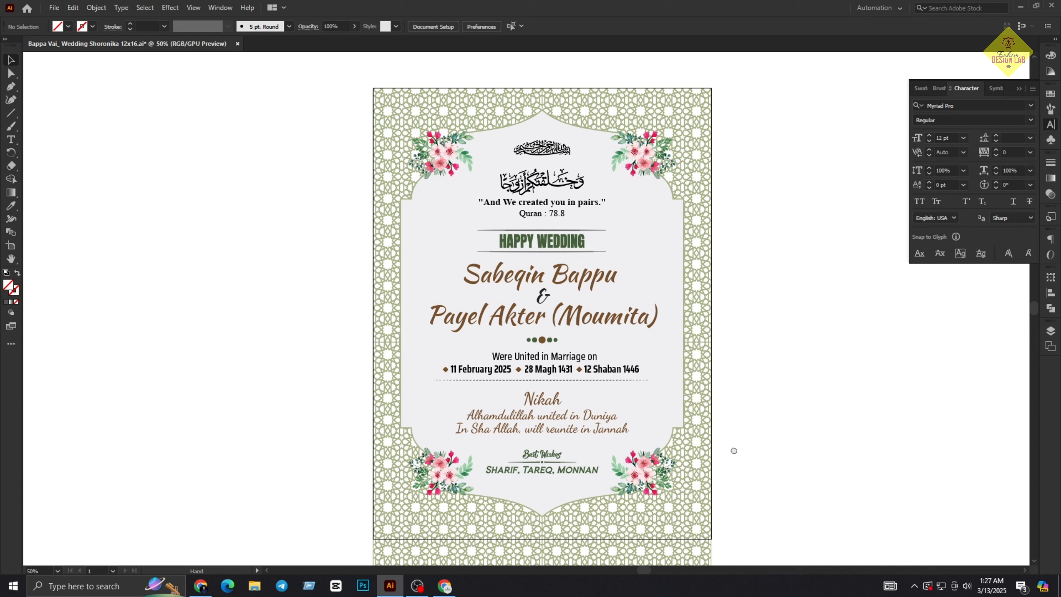
# - Move the unfilled 12 x 16 in rectangle up and to the right so it is offset from the card
pyautogui.moveTo(734, 450); pyautogui.dragTo(779, 460)
pyautogui.hotkey('ctrl', 'z')
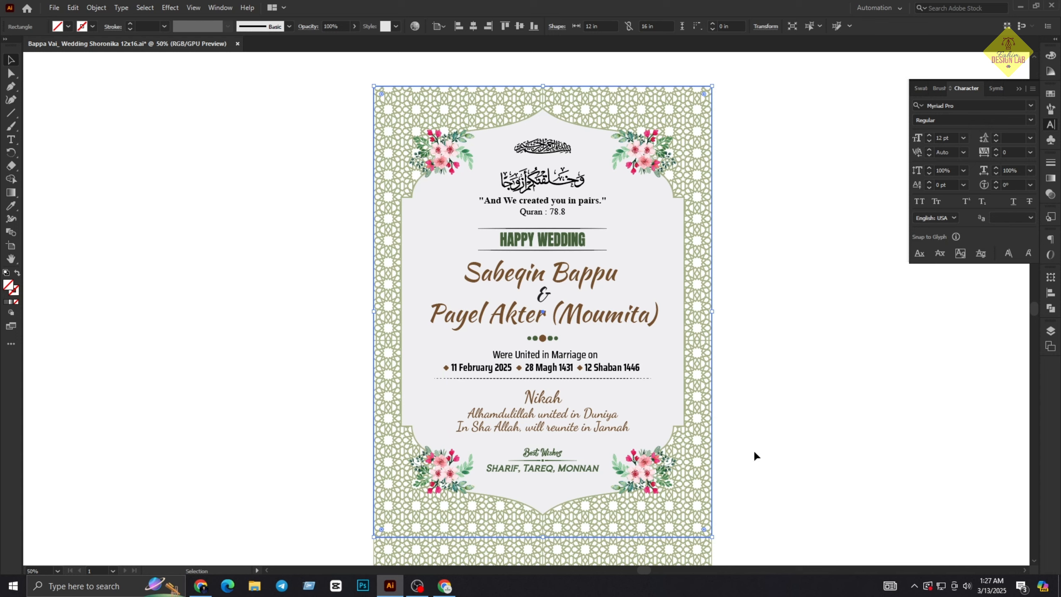
pyautogui.click(753, 449)
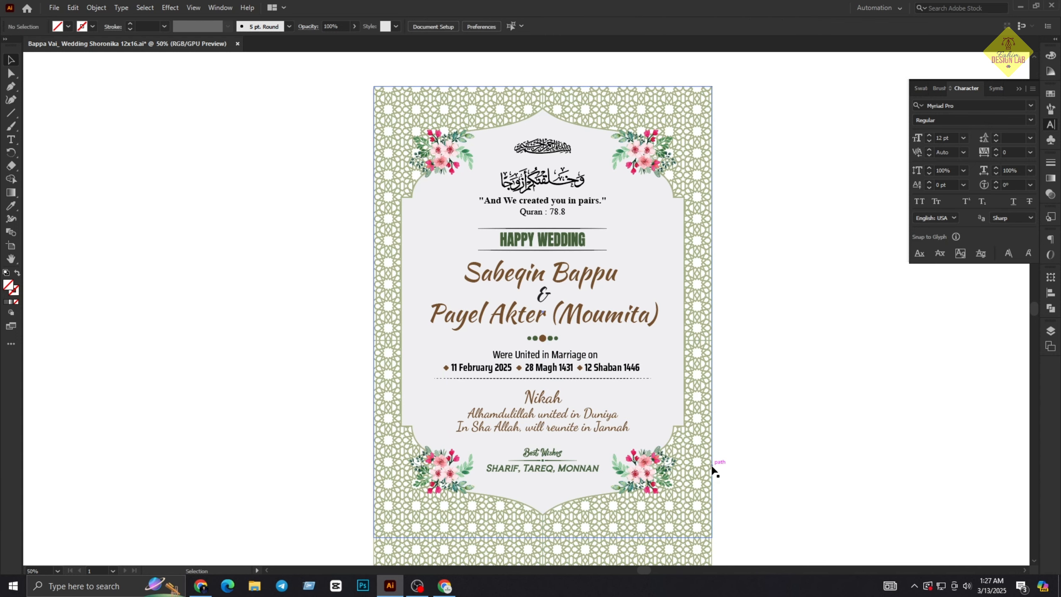
pyautogui.moveTo(713, 469); pyautogui.dragTo(765, 452)
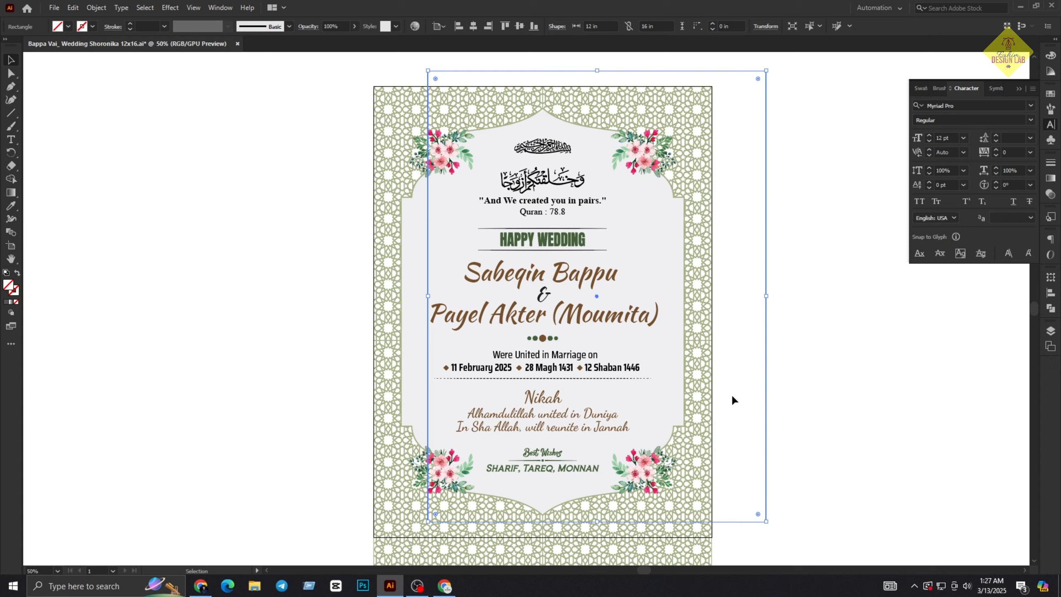
# - Check the artboard's width and height and point out the Rectangle tool used for the matching 12 x 16 in outline
pyautogui.click(11, 246)
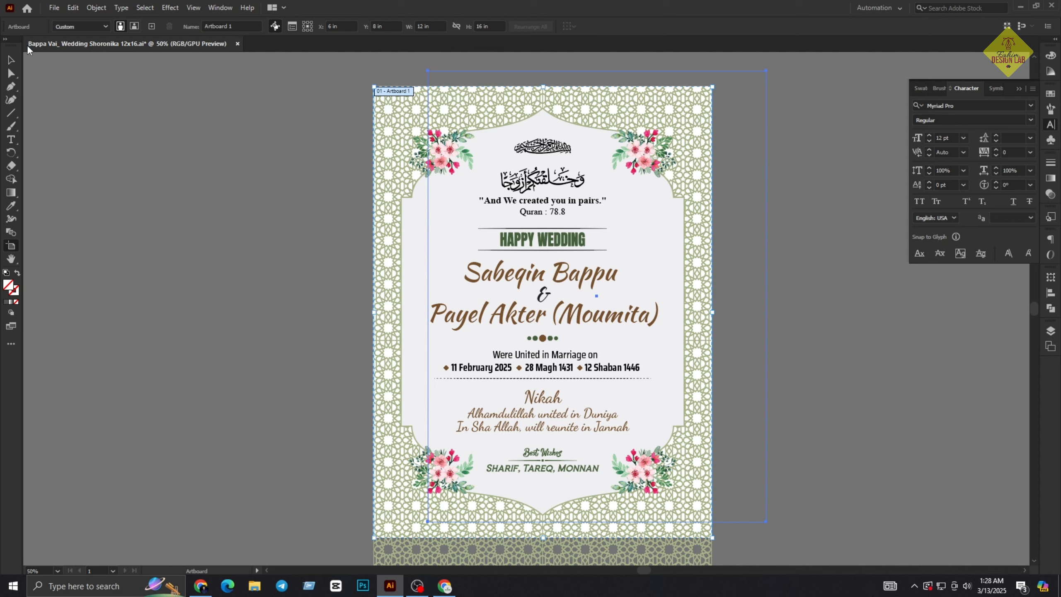
pyautogui.click(14, 60)
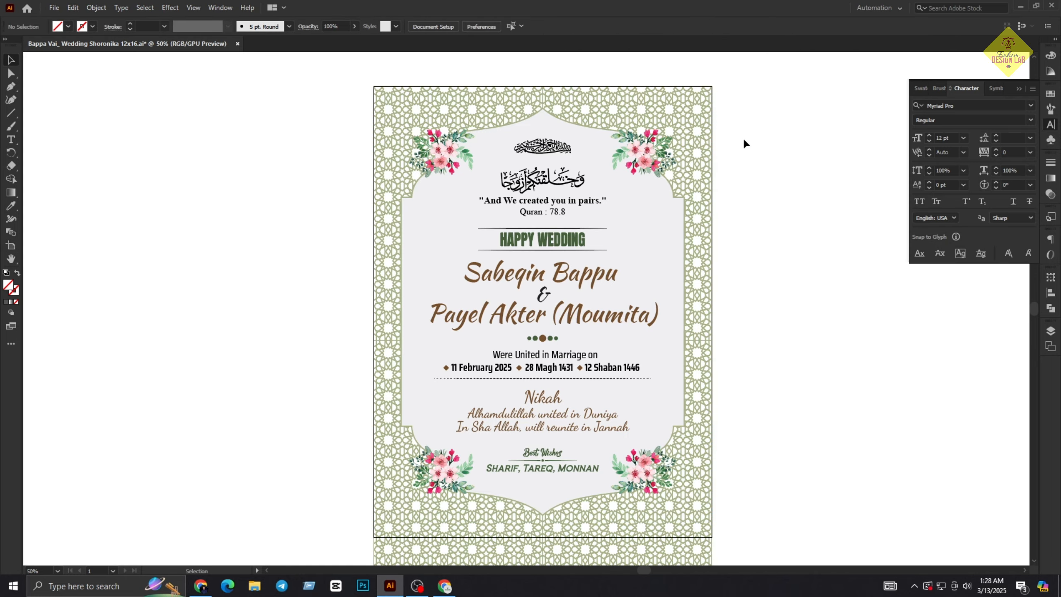
pyautogui.click(729, 184)
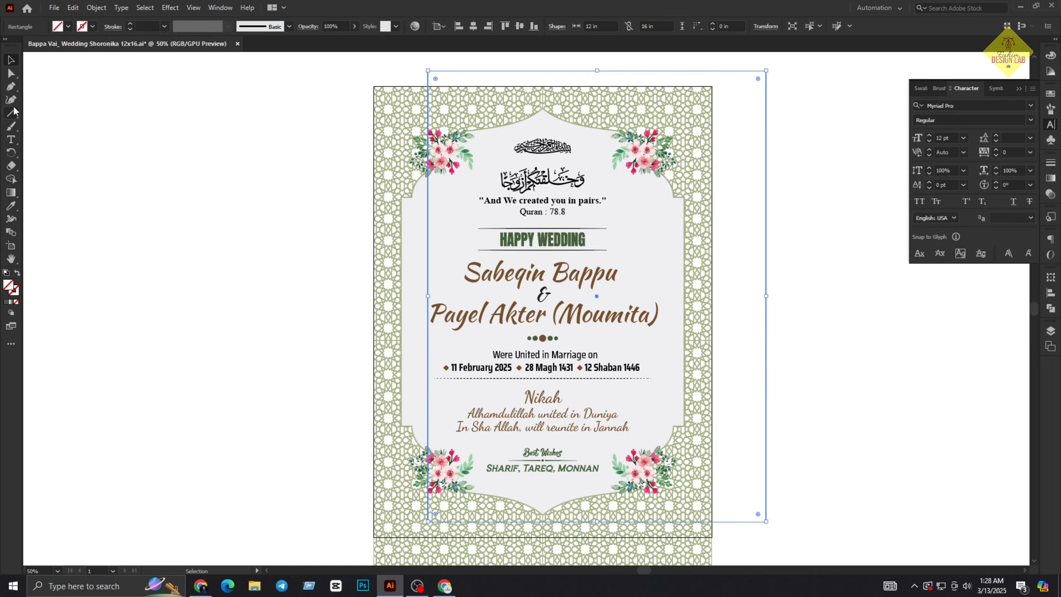
pyautogui.moveTo(11, 112); pyautogui.dragTo(52, 112)
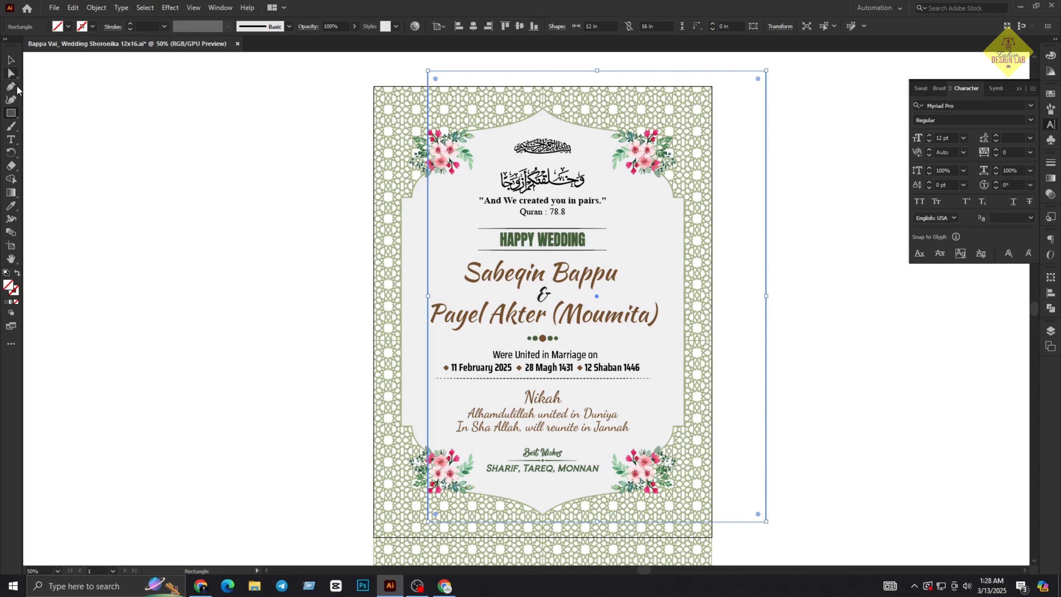
pyautogui.click(11, 60)
# - Align the offset 12 x 16 in rectangle to the artboard's horizontal center and top edge
pyautogui.click(751, 216)
pyautogui.moveTo(752, 104); pyautogui.dragTo(819, 155)
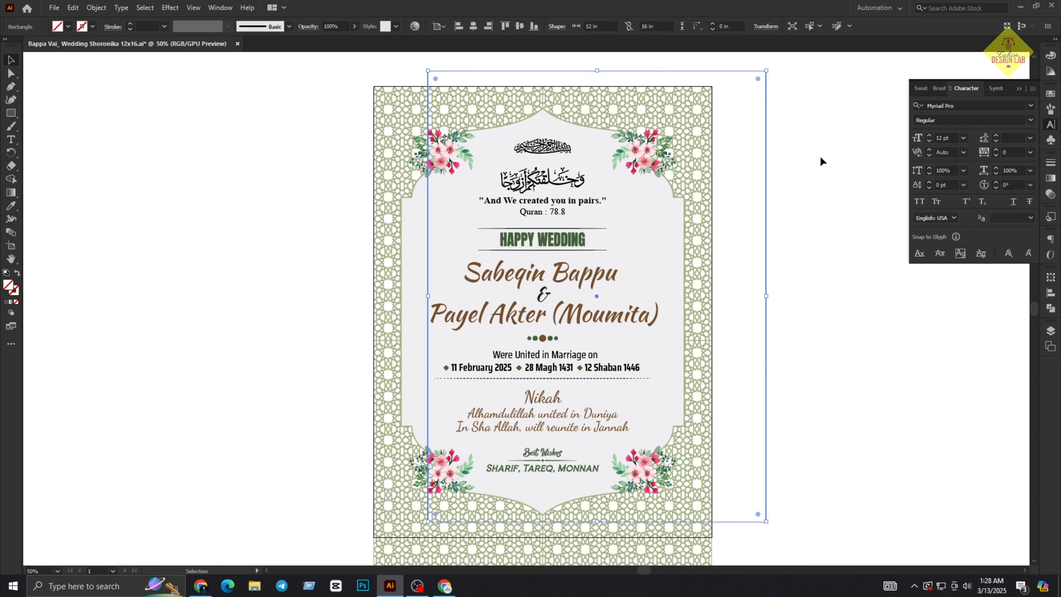
pyautogui.click(473, 27)
pyautogui.click(504, 26)
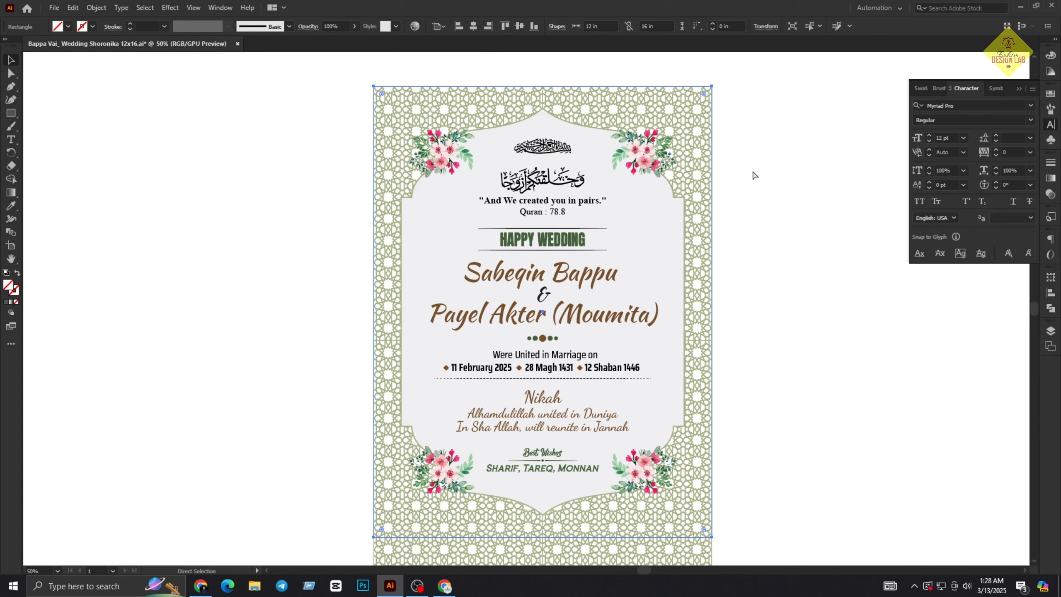
# - Make a clipping mask from all the artwork so the 12 x 16 in rectangle trims the overhanging pattern
pyautogui.hotkey('ctrl', 'a')
pyautogui.hotkey('ctrl', '7')
pyautogui.click(767, 211)
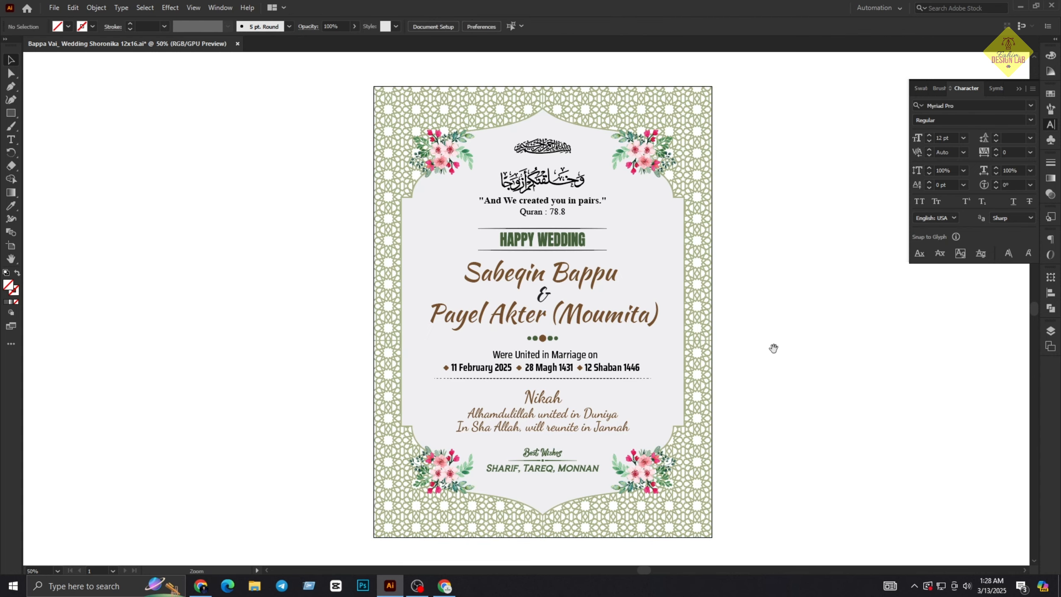
# - Check the artboard's bounds against the clipped card and examine the whole design
pyautogui.moveTo(759, 343); pyautogui.dragTo(748, 322)
pyautogui.click(10, 242)
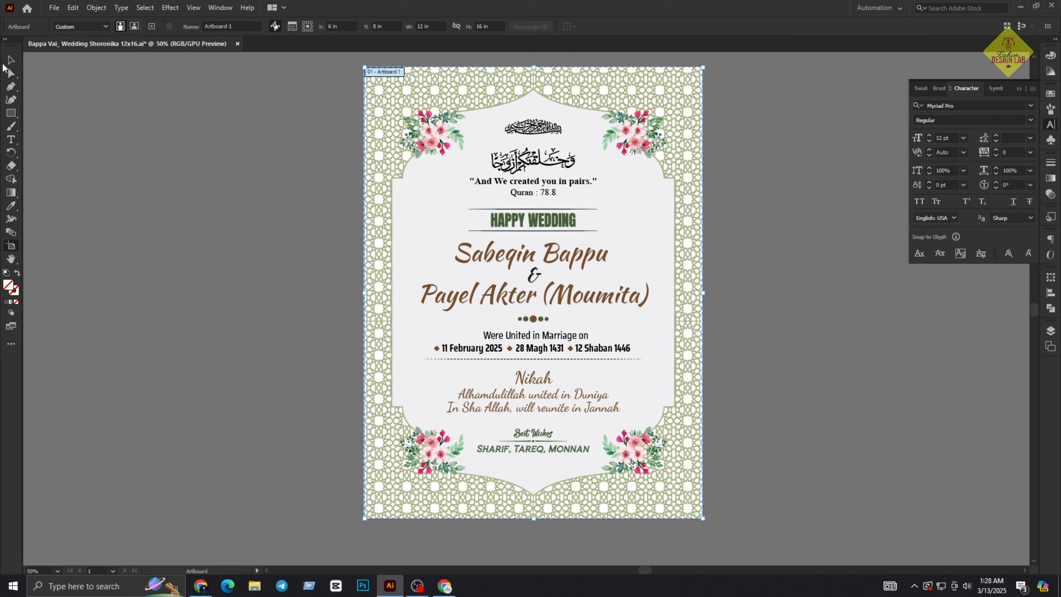
pyautogui.click(10, 59)
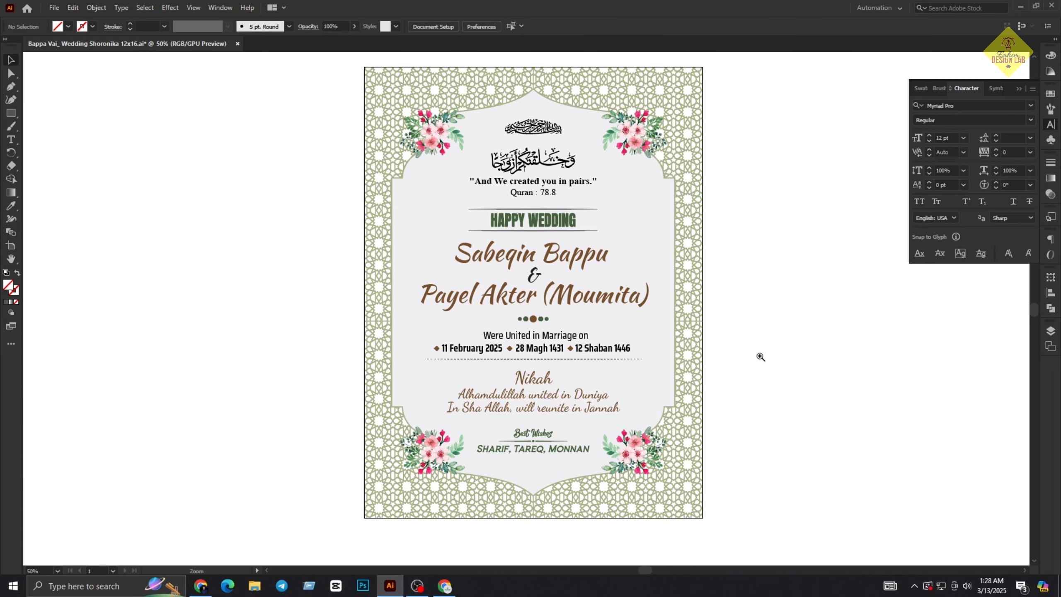
pyautogui.moveTo(760, 355); pyautogui.dragTo(770, 372)
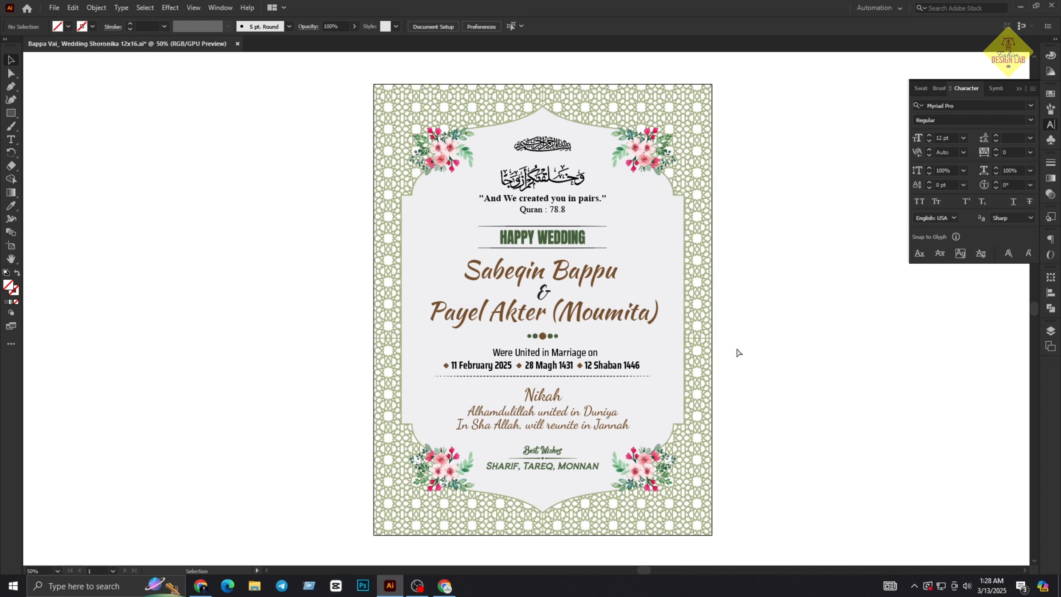
pyautogui.moveTo(714, 322)
pyautogui.mouseDown()
pyautogui.moveTo(721, 340)
pyautogui.moveTo(719, 326)
pyautogui.mouseUp()
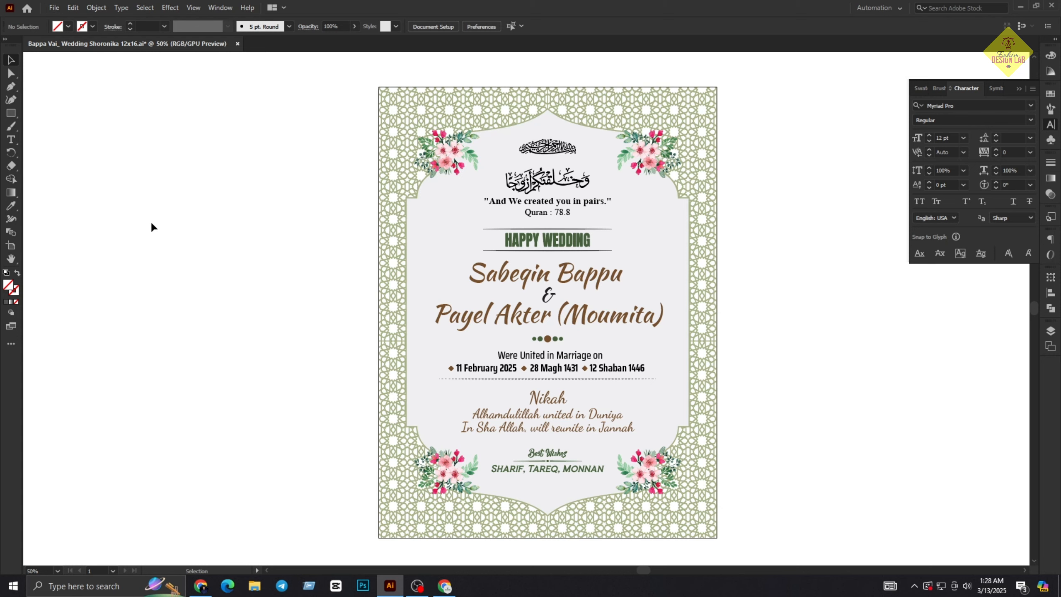
# - Set up a JPEG export of the card with Use Artboards enabled
pyautogui.click(54, 7)
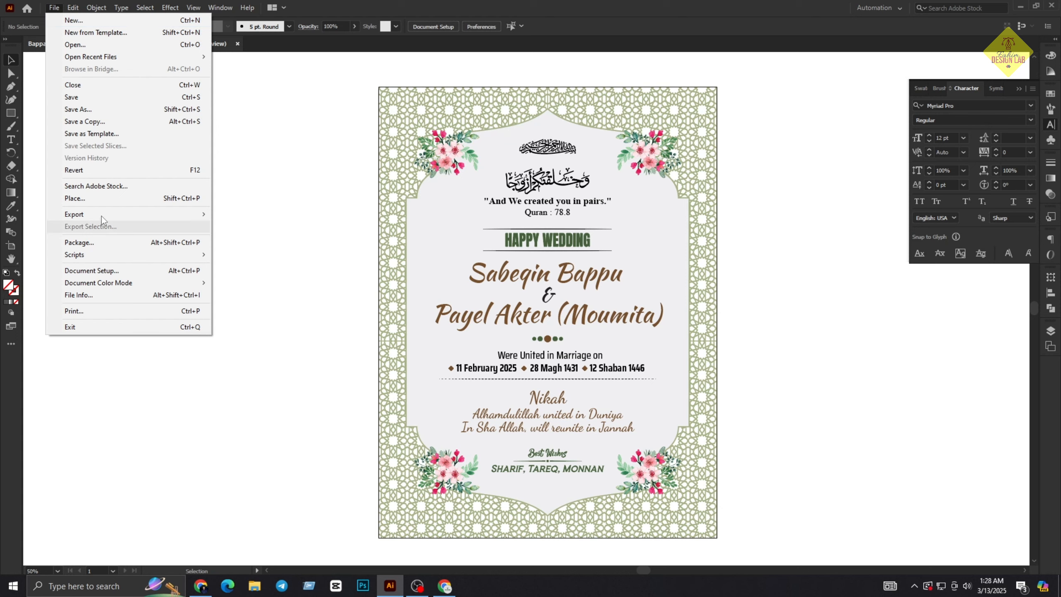
pyautogui.moveTo(101, 214)
pyautogui.click(254, 229)
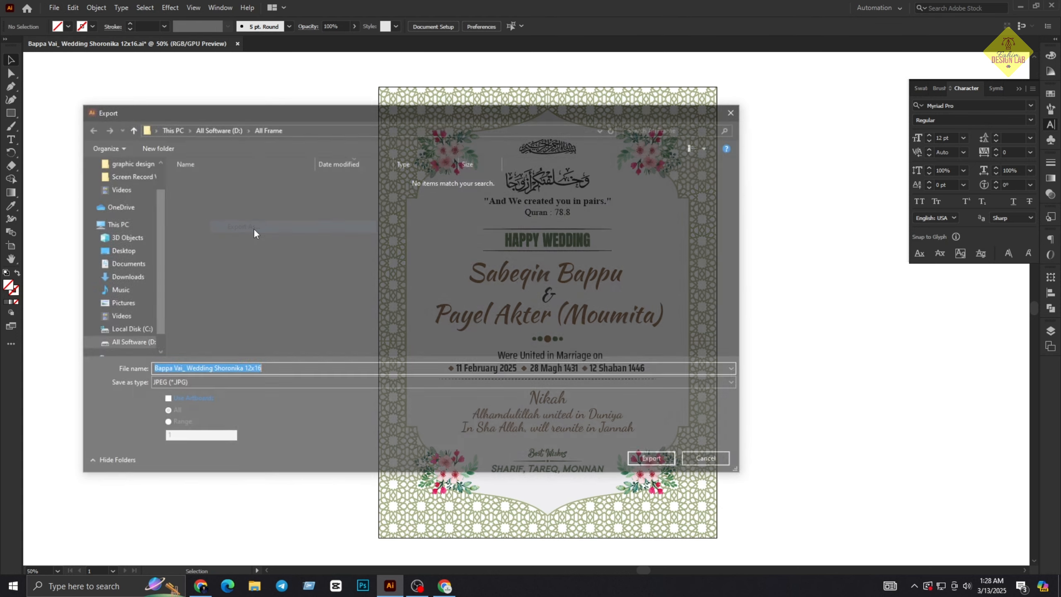
pyautogui.click(174, 399)
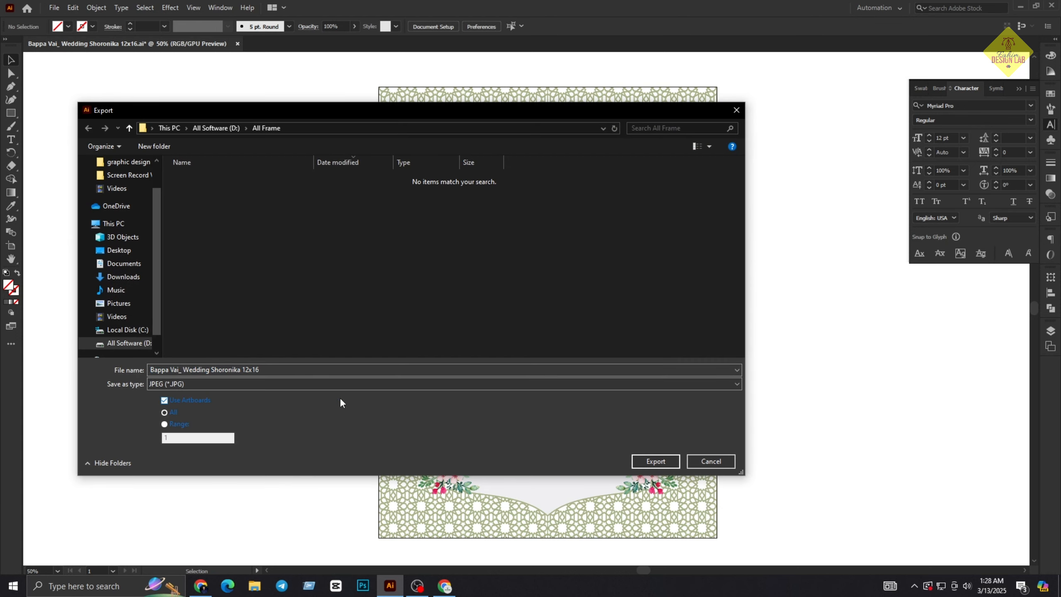